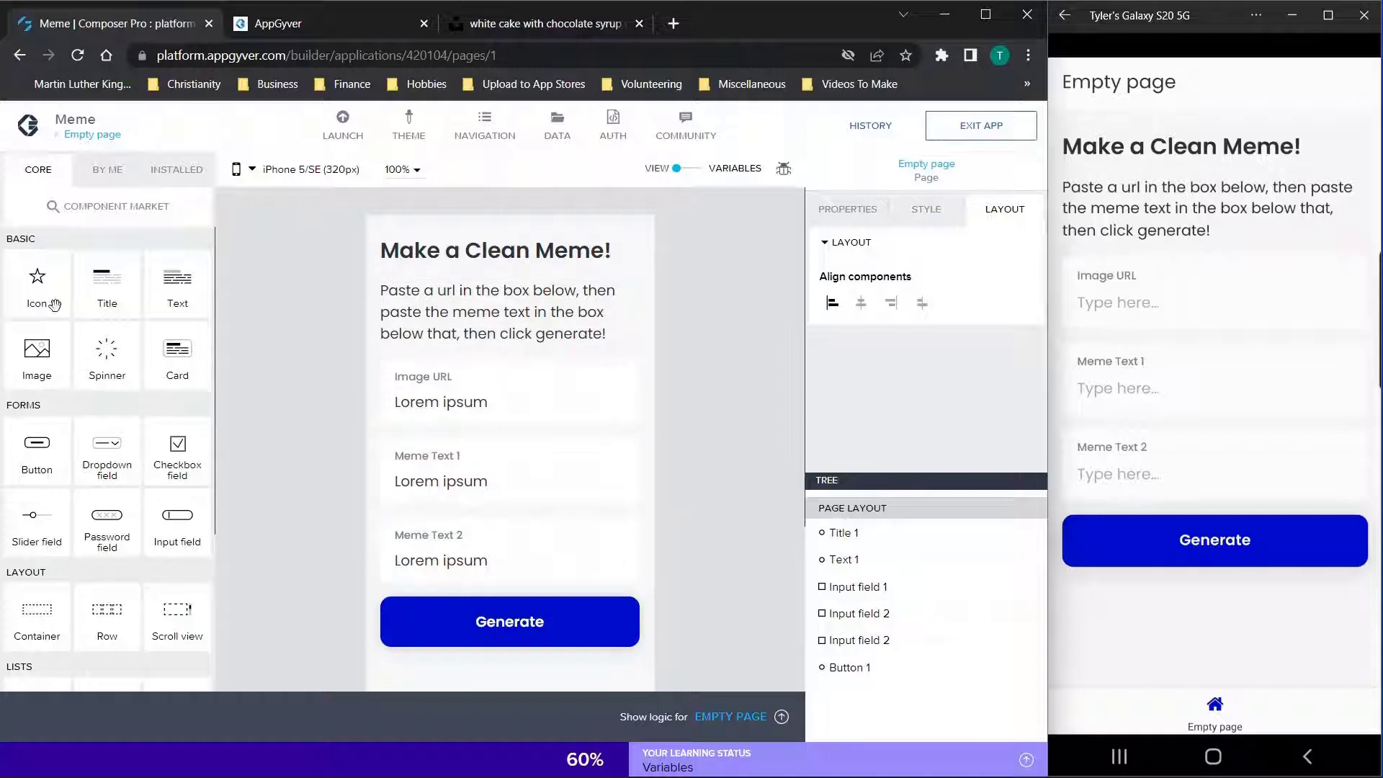
Examine the page's title, description text and Image URL input field together with the matching library components.
click(444, 250)
mouse_move(100, 291)
mouse_down()
mouse_move(389, 296)
mouse_move(147, 330)
mouse_move(116, 287)
mouse_up()
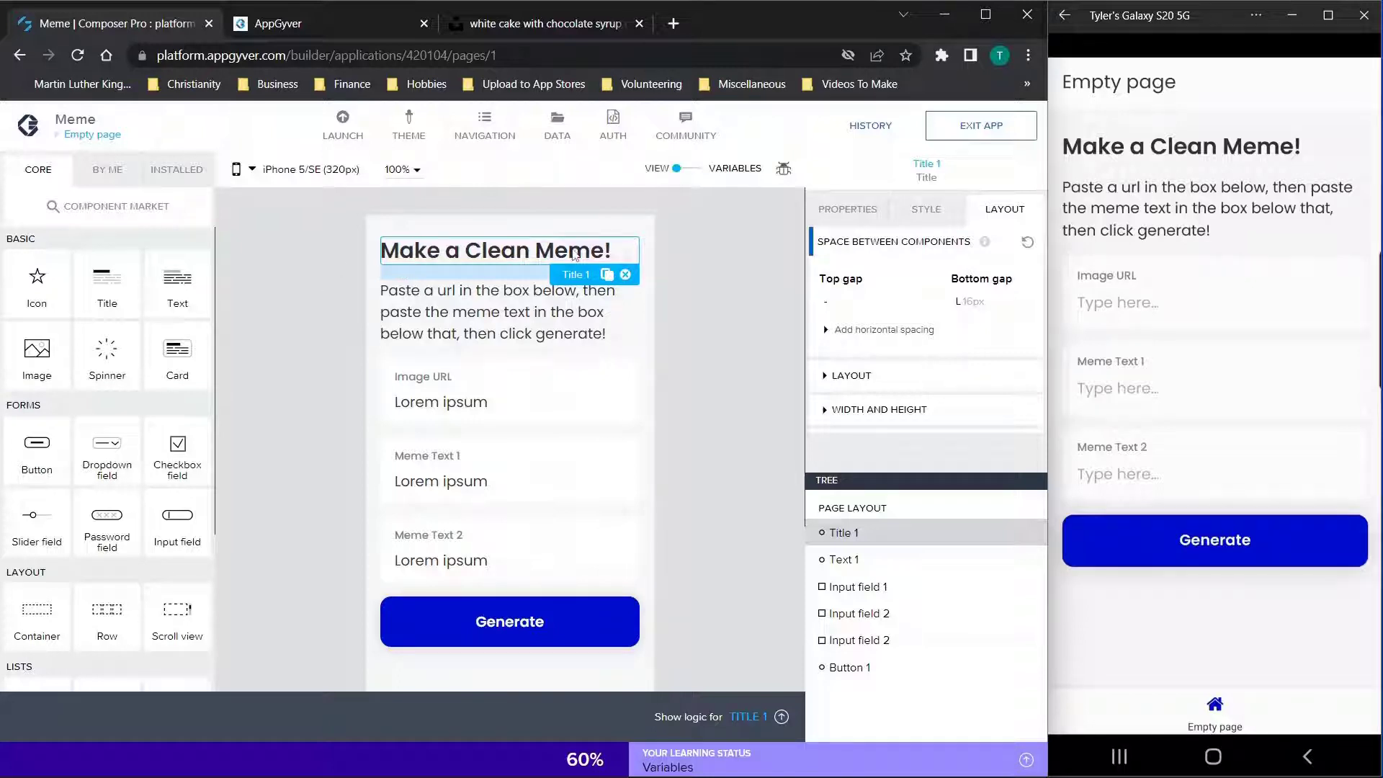
click(429, 325)
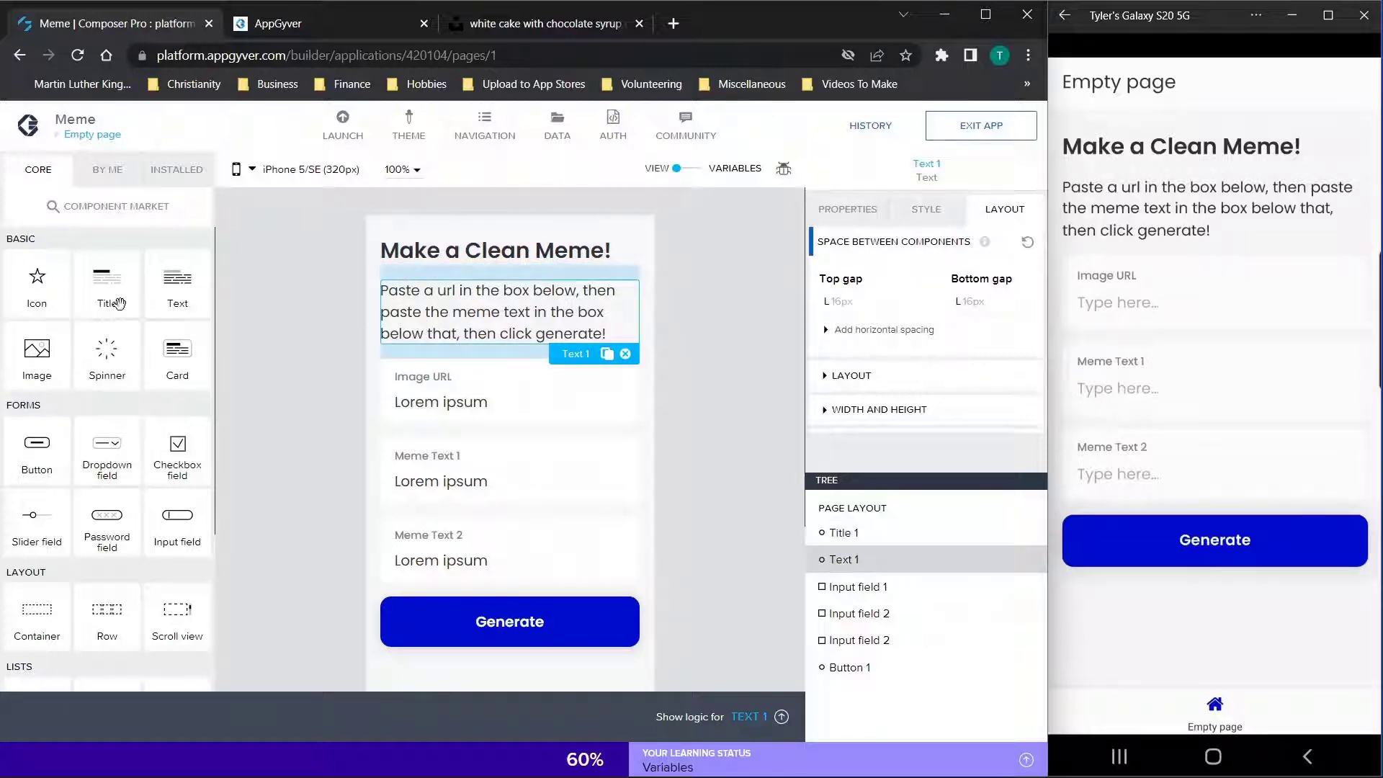
drag(186, 281, 216, 294)
click(407, 401)
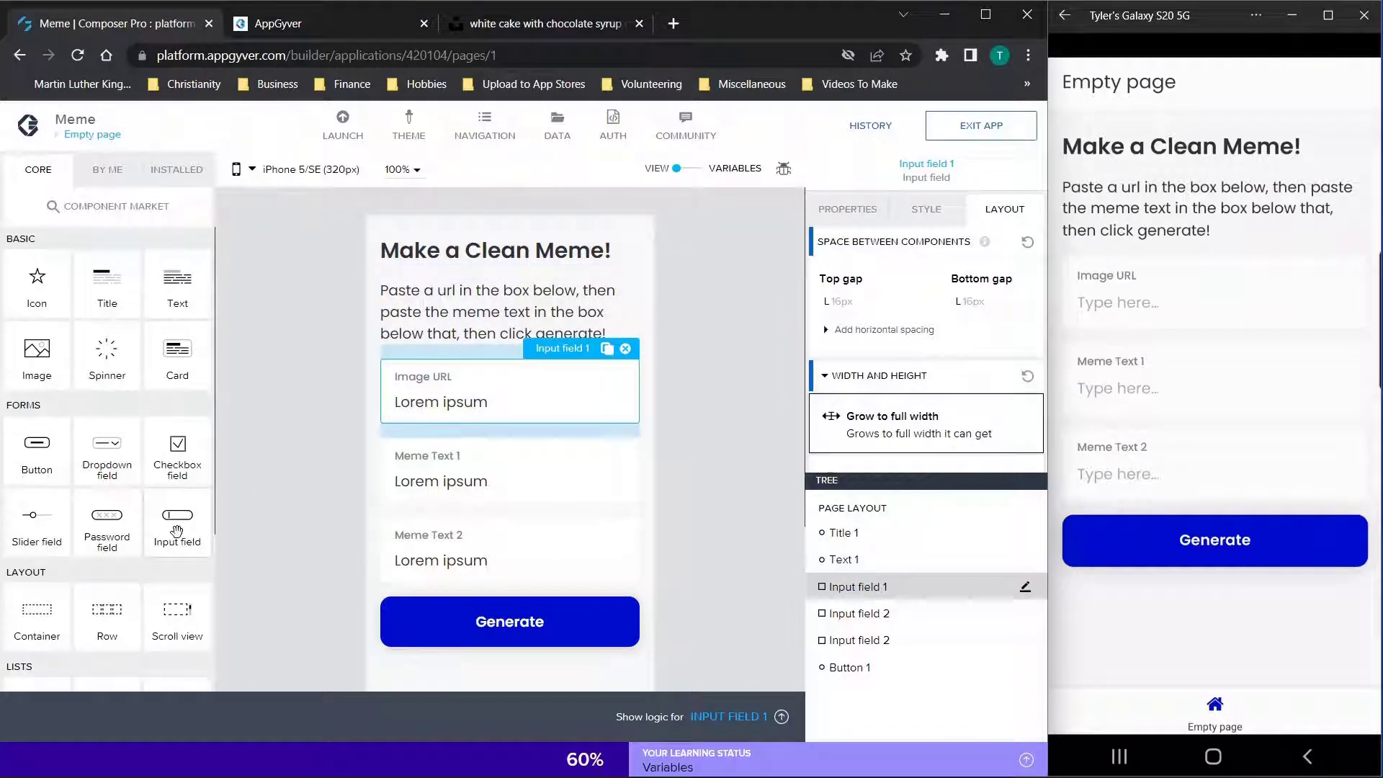
drag(180, 494, 483, 541)
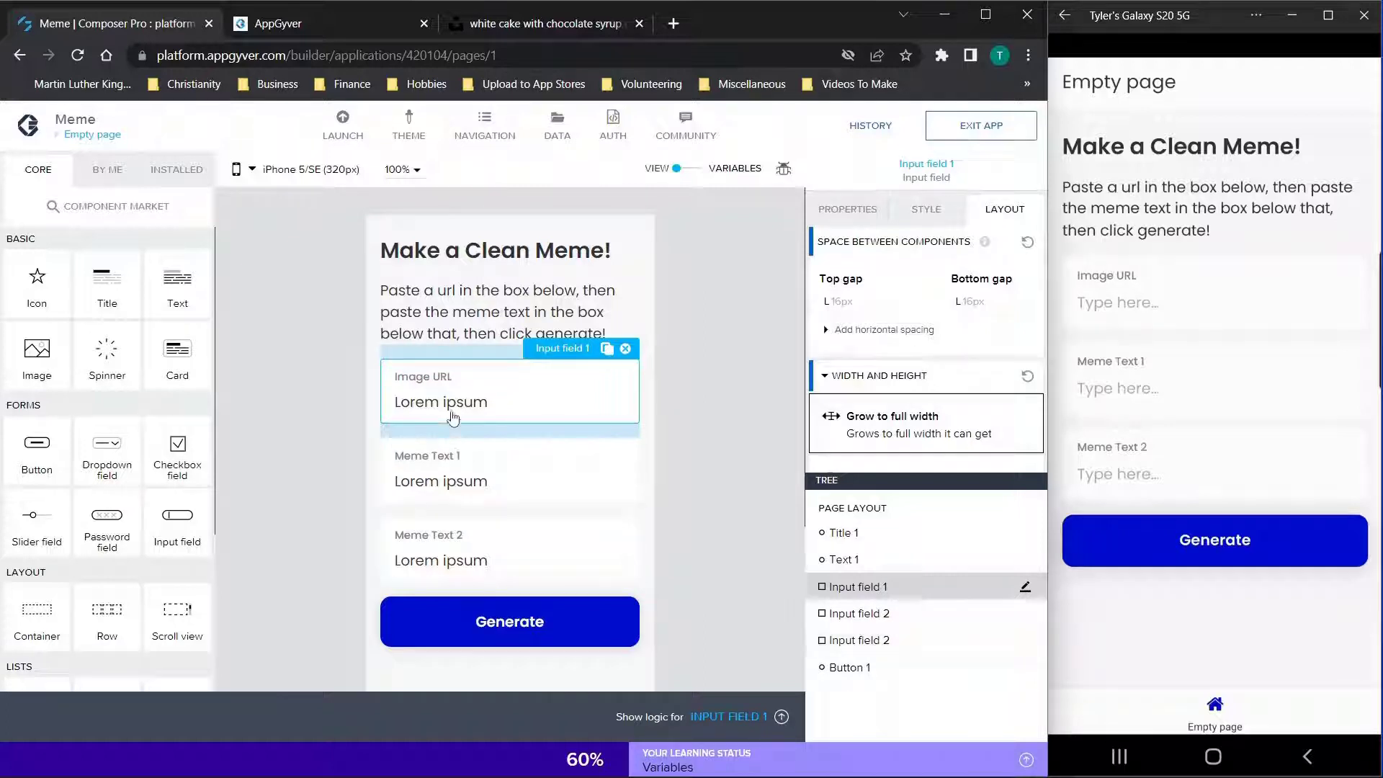
Review the label properties of the Image URL, Meme Text 1 and Meme Text 2 fields and the Generate button.
click(844, 208)
drag(854, 270, 802, 263)
click(423, 473)
click(461, 548)
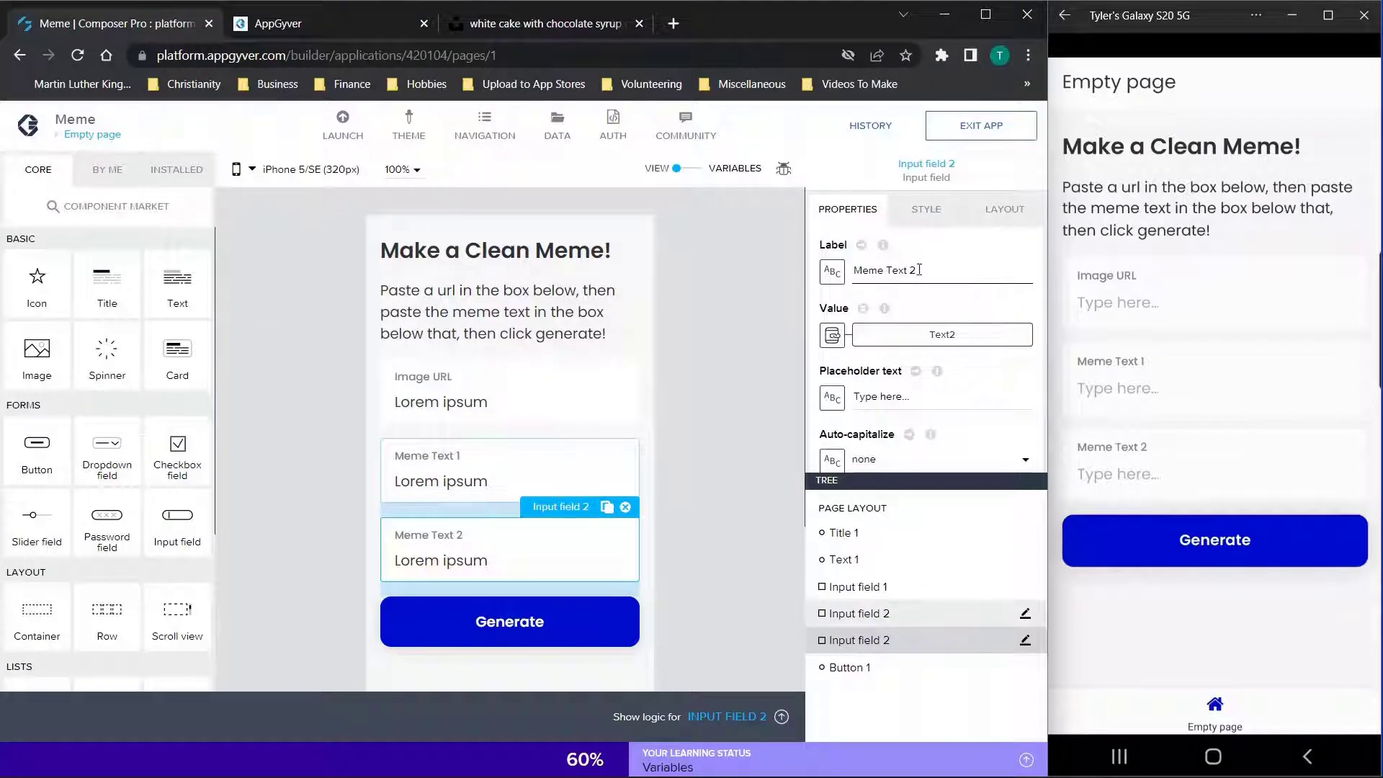
click(542, 624)
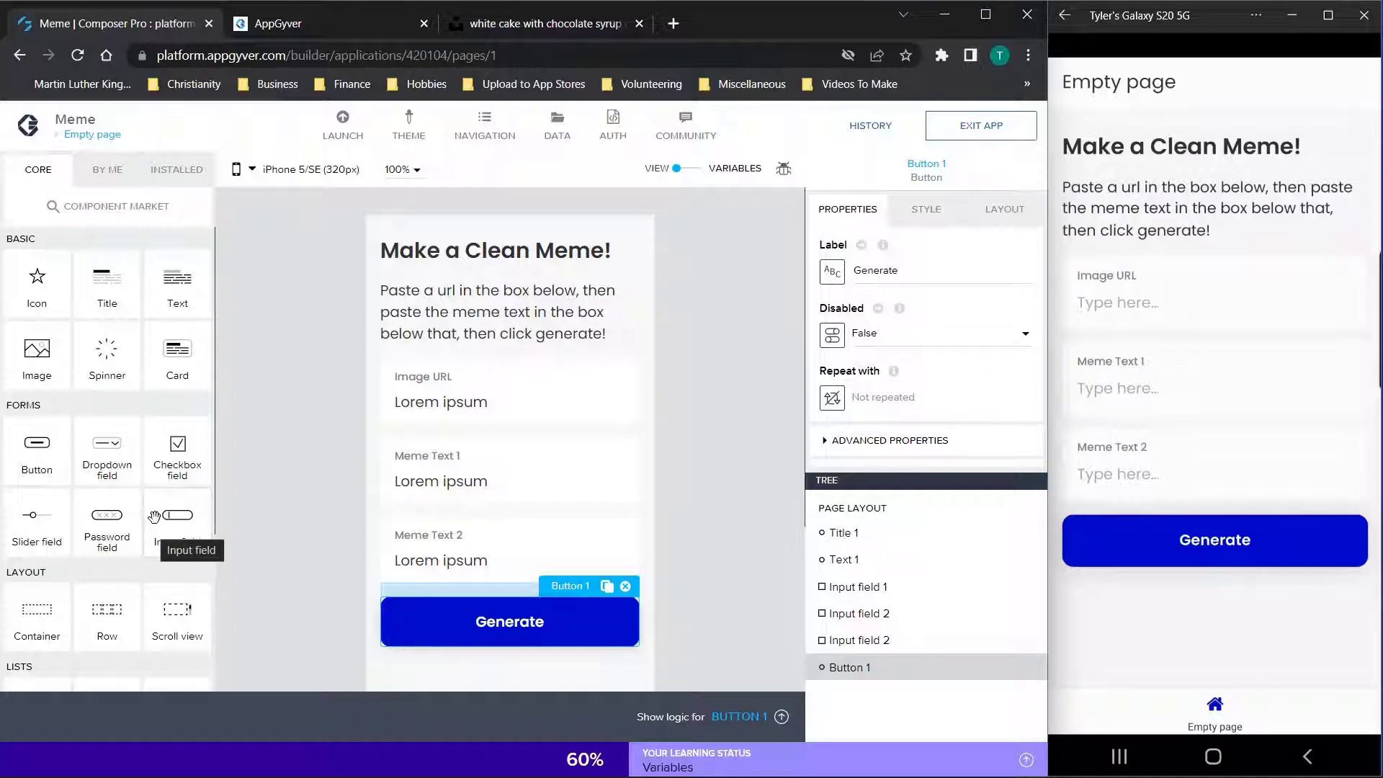
scroll(153, 520, down, 3)
scroll(154, 517, up, 3)
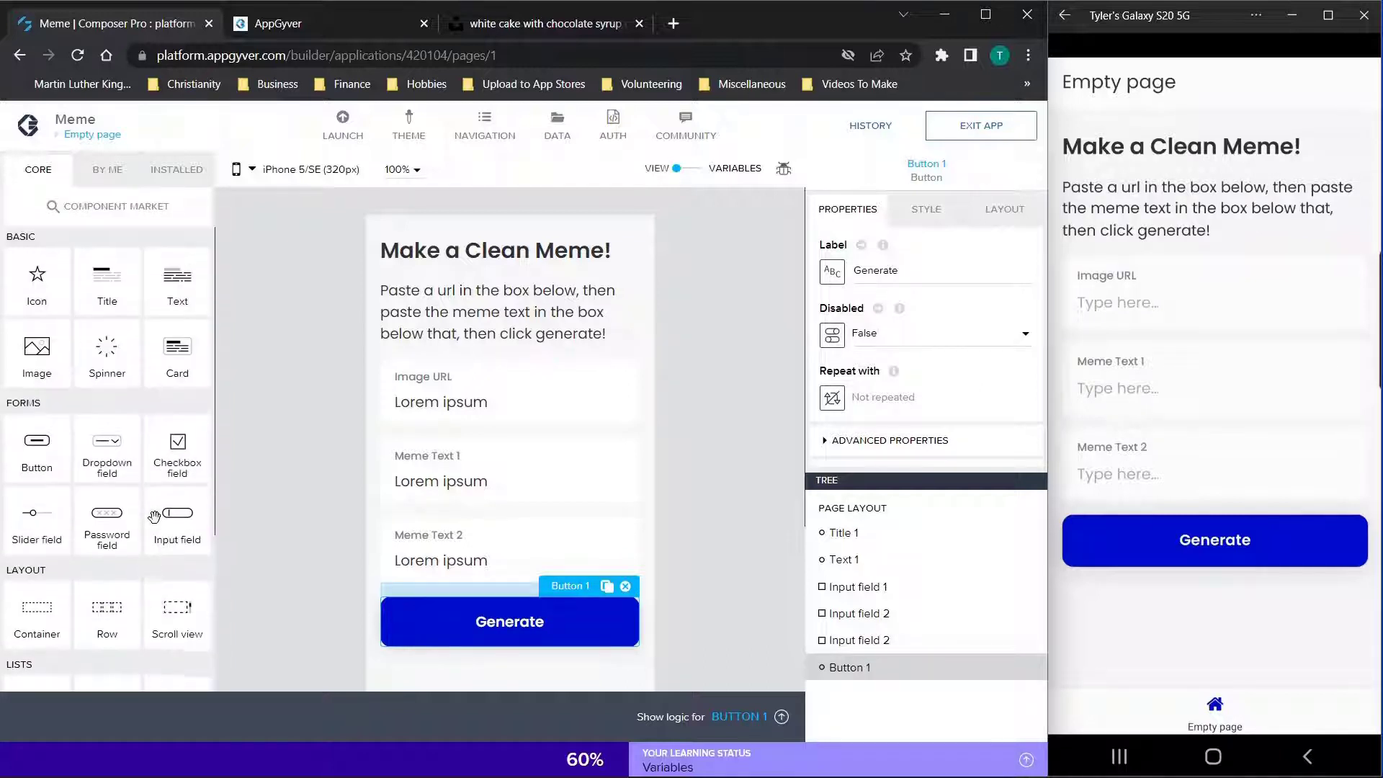
mouse_move(34, 461)
mouse_down()
mouse_move(372, 527)
mouse_move(464, 614)
mouse_move(22, 447)
mouse_up()
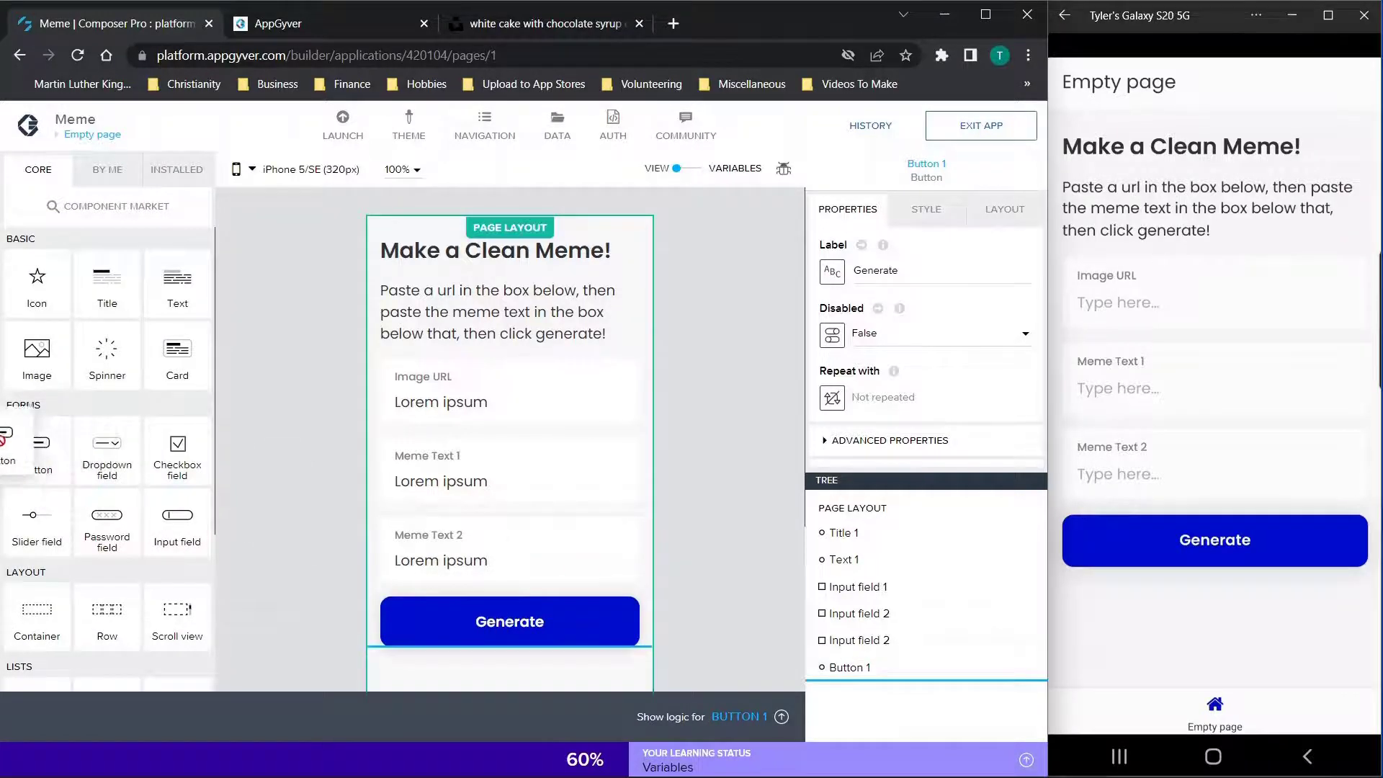
click(511, 633)
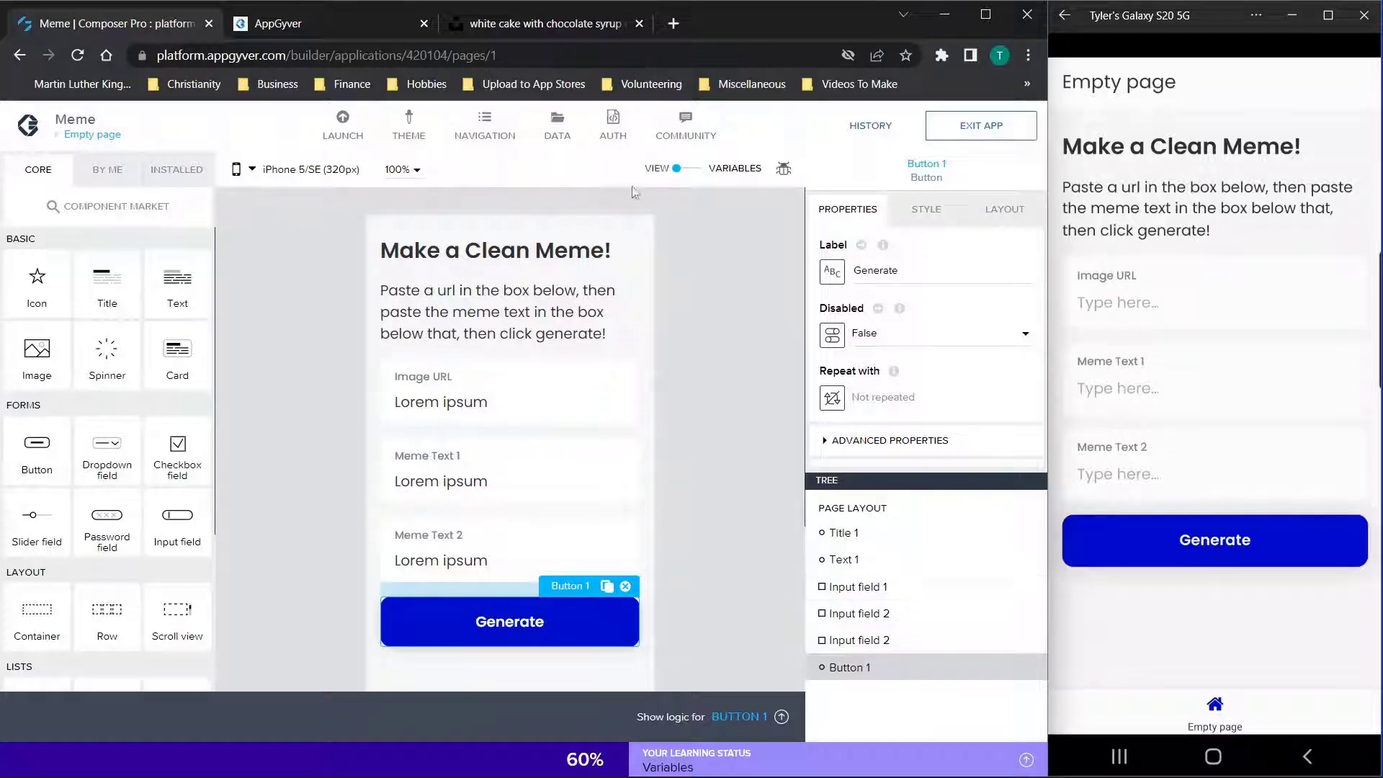
Add a new app variable and remove it from the app again.
click(687, 169)
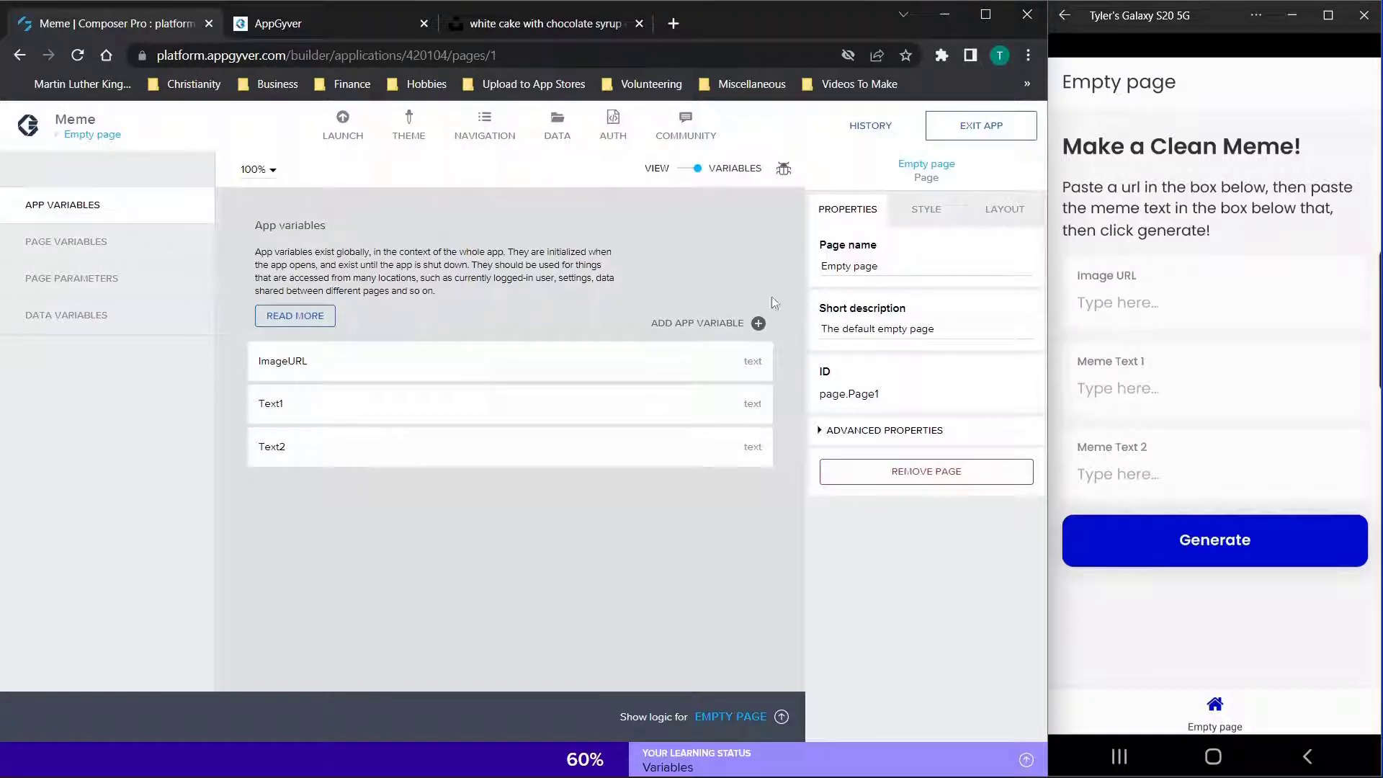
click(700, 326)
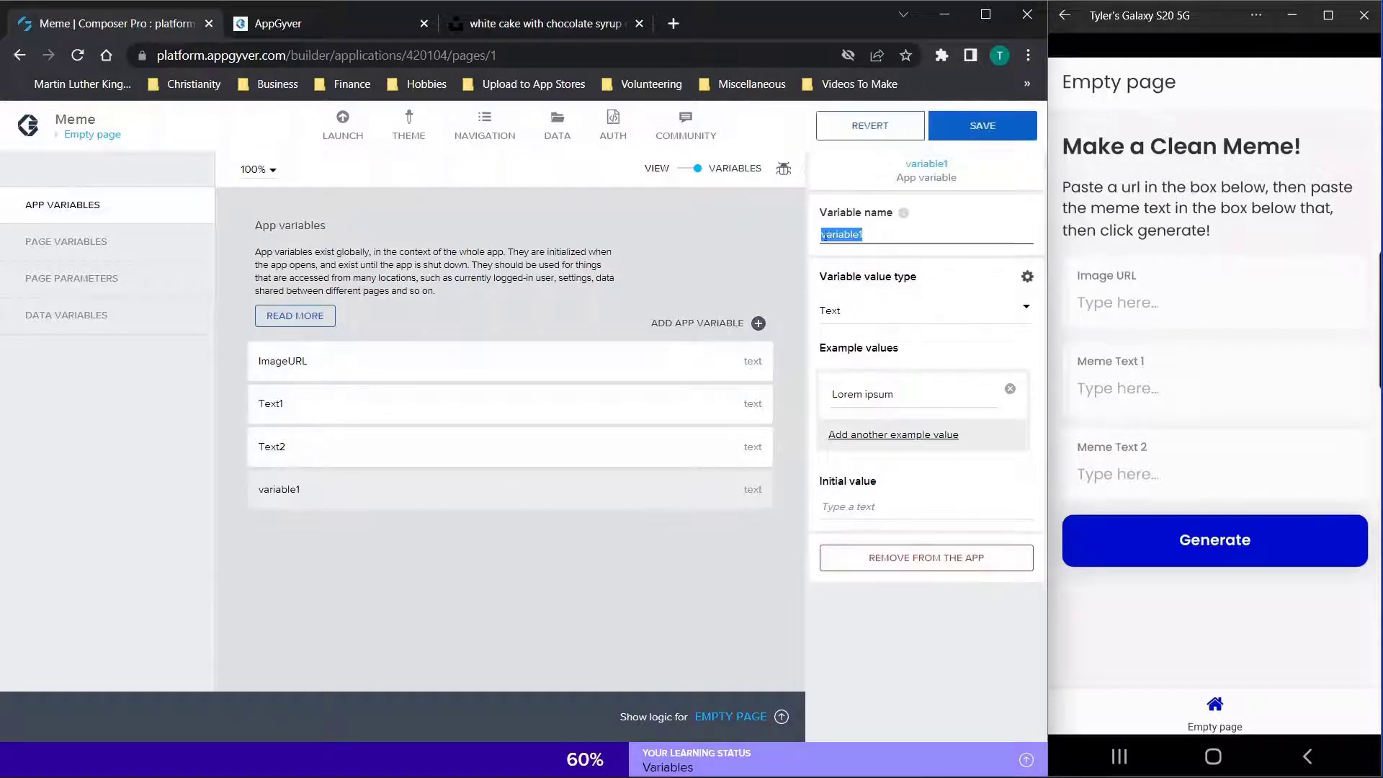
click(883, 567)
click(885, 569)
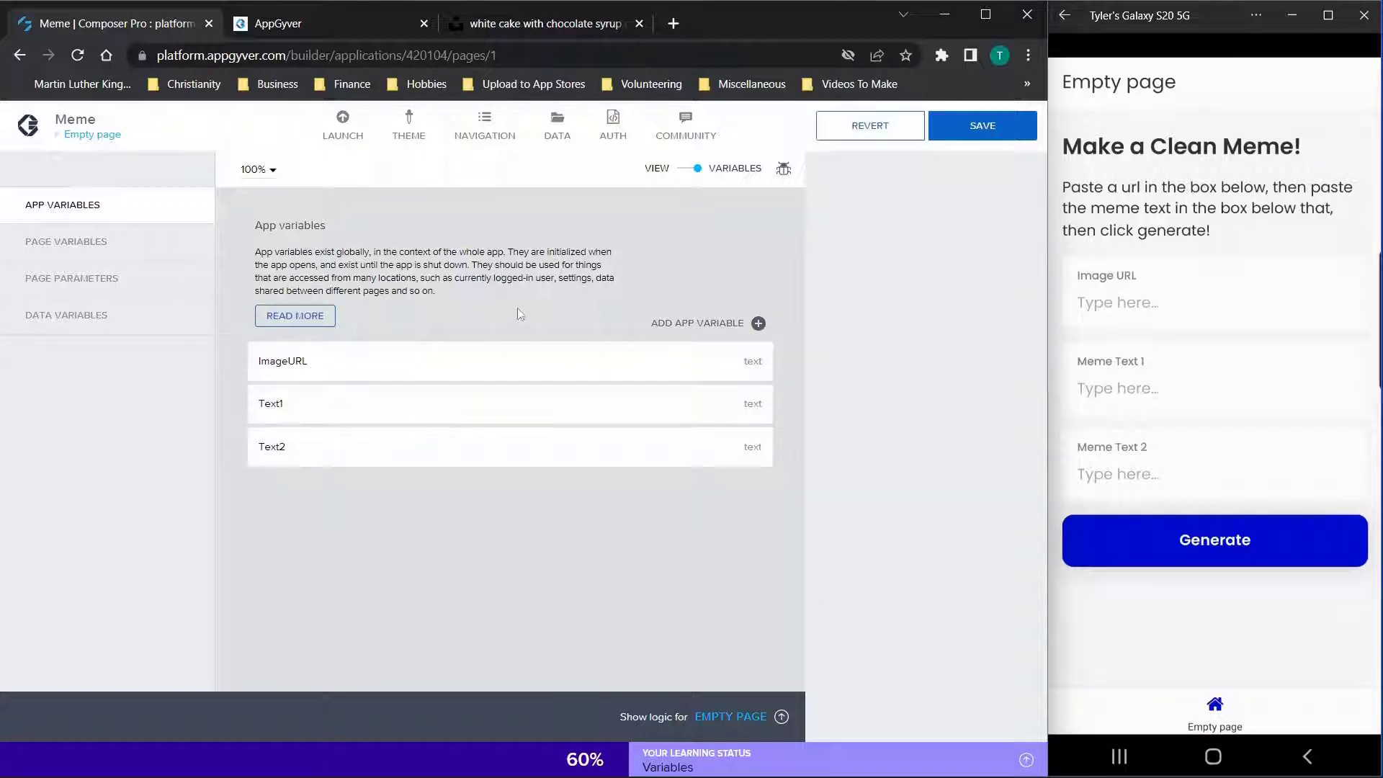
Review the settings of the ImageURL, Text1 and Text2 app variables, and return to the page's view canvas.
click(357, 364)
click(318, 413)
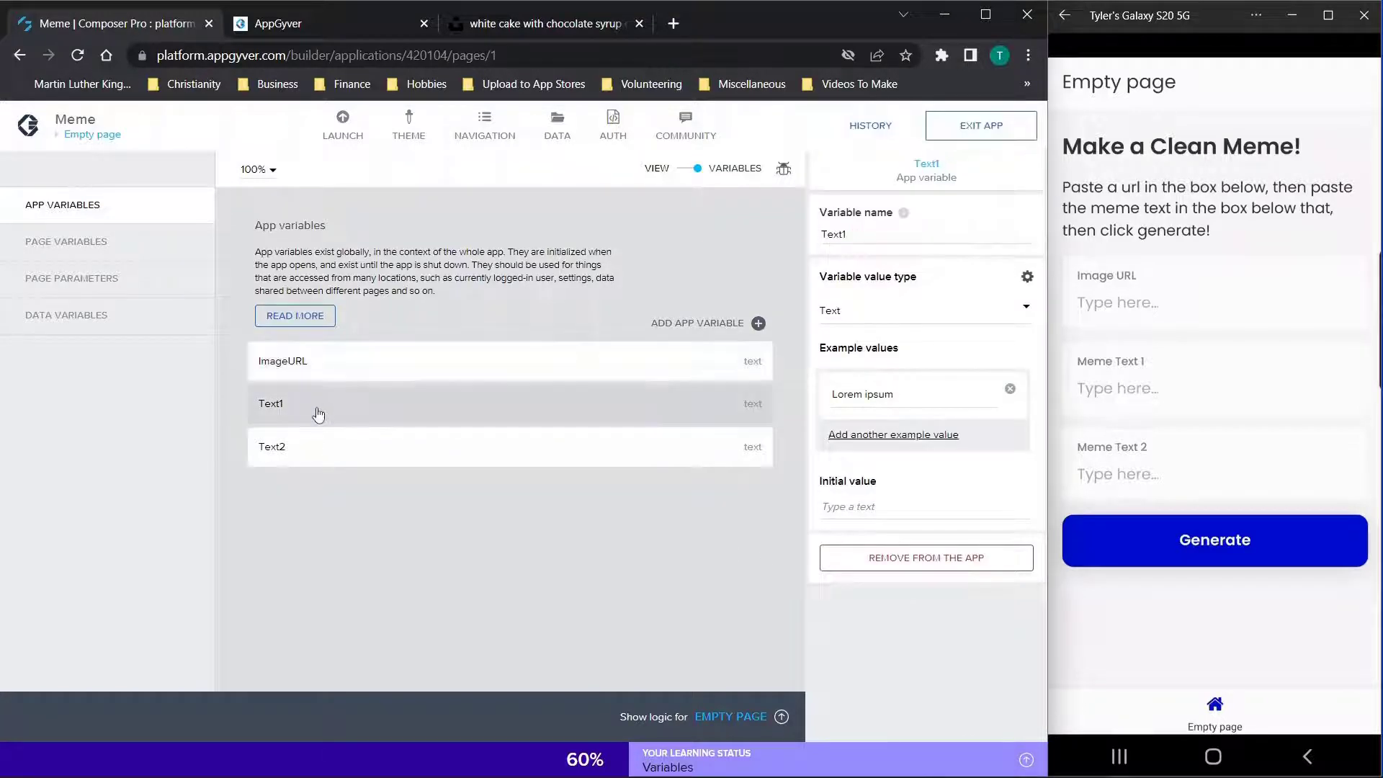
click(327, 458)
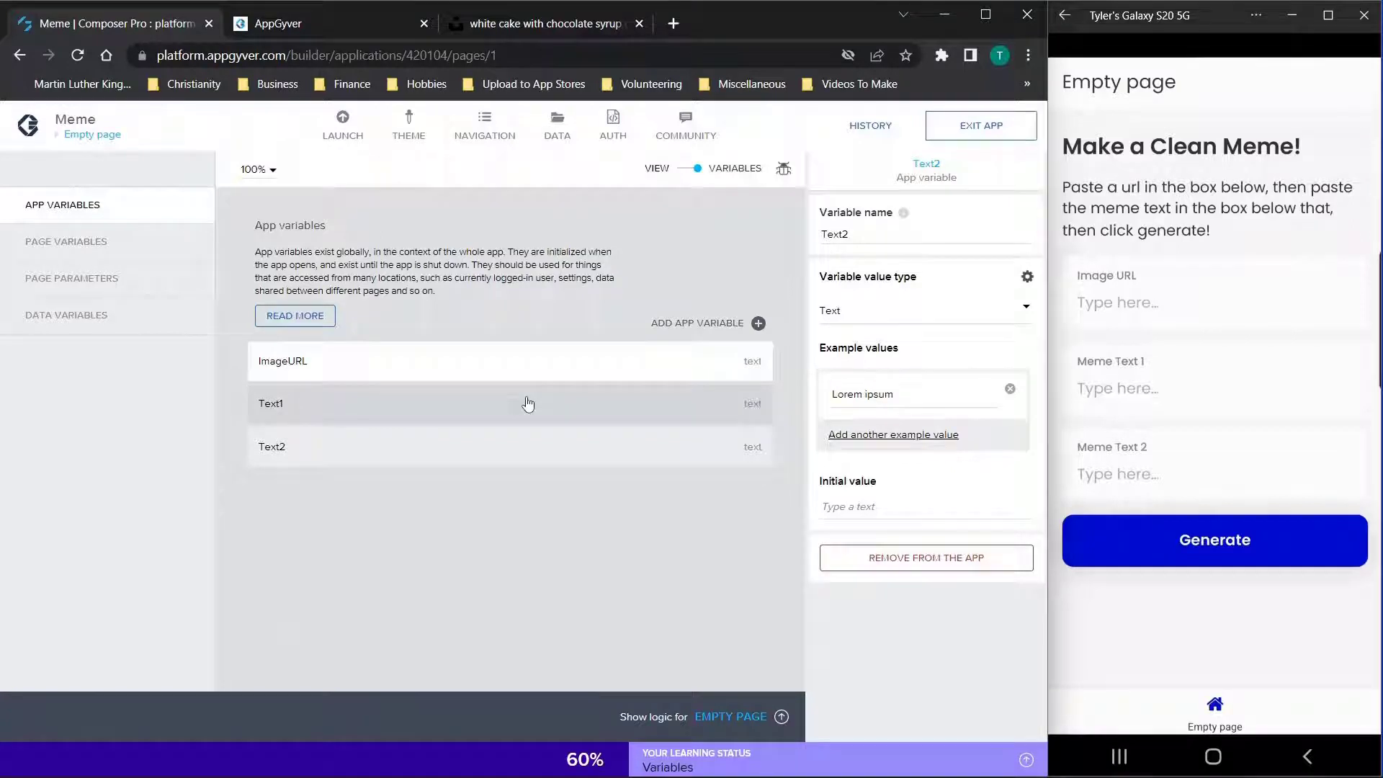
click(696, 168)
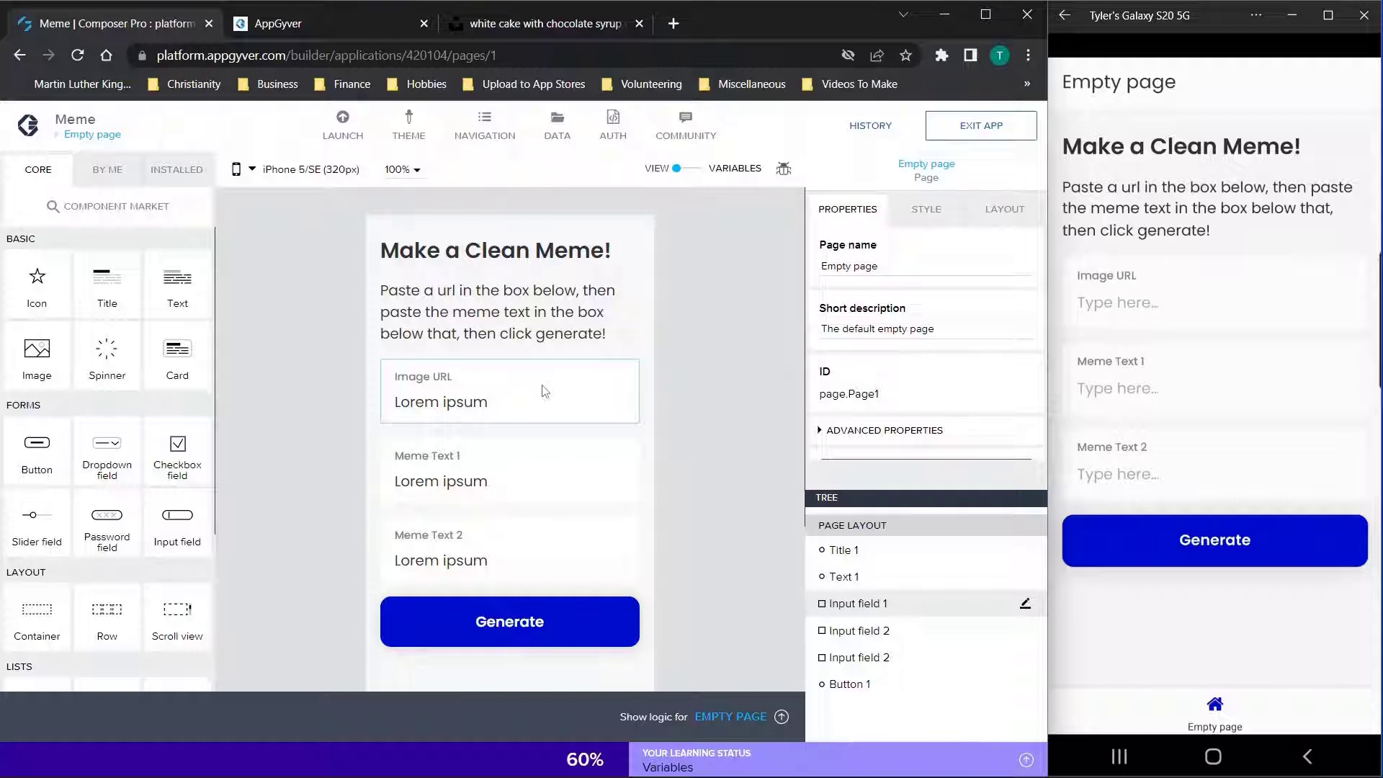
Bind the Image URL input field's value to the formula appVars.ImageURL and save the binding.
click(478, 404)
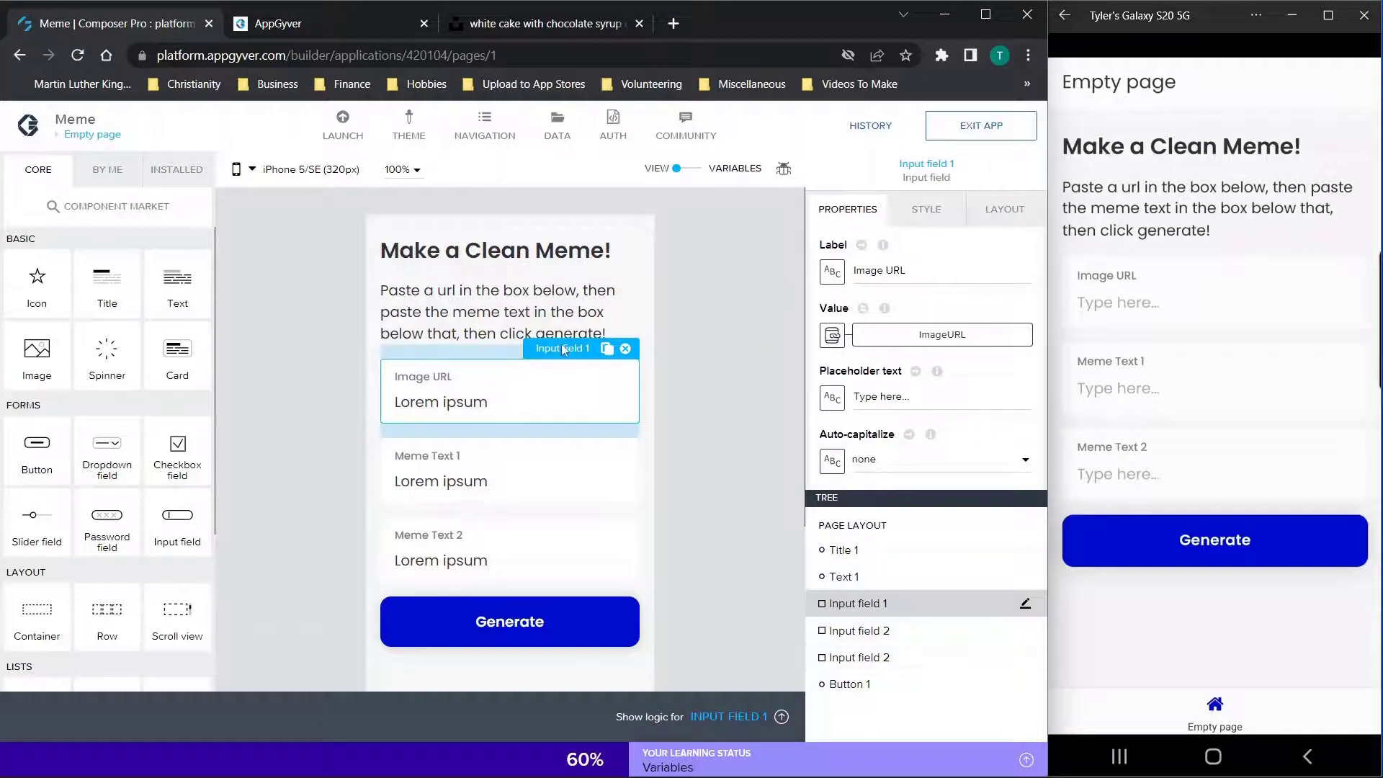
click(877, 339)
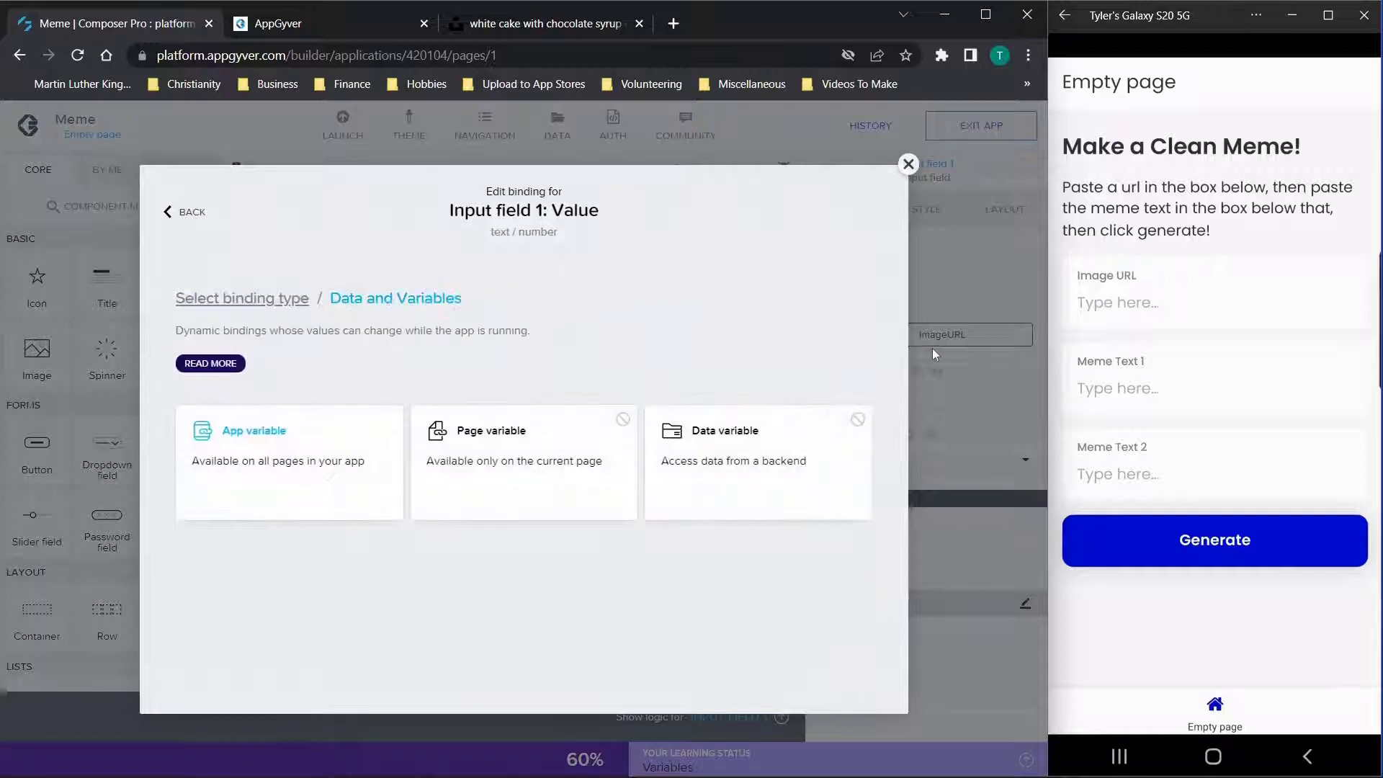
click(238, 299)
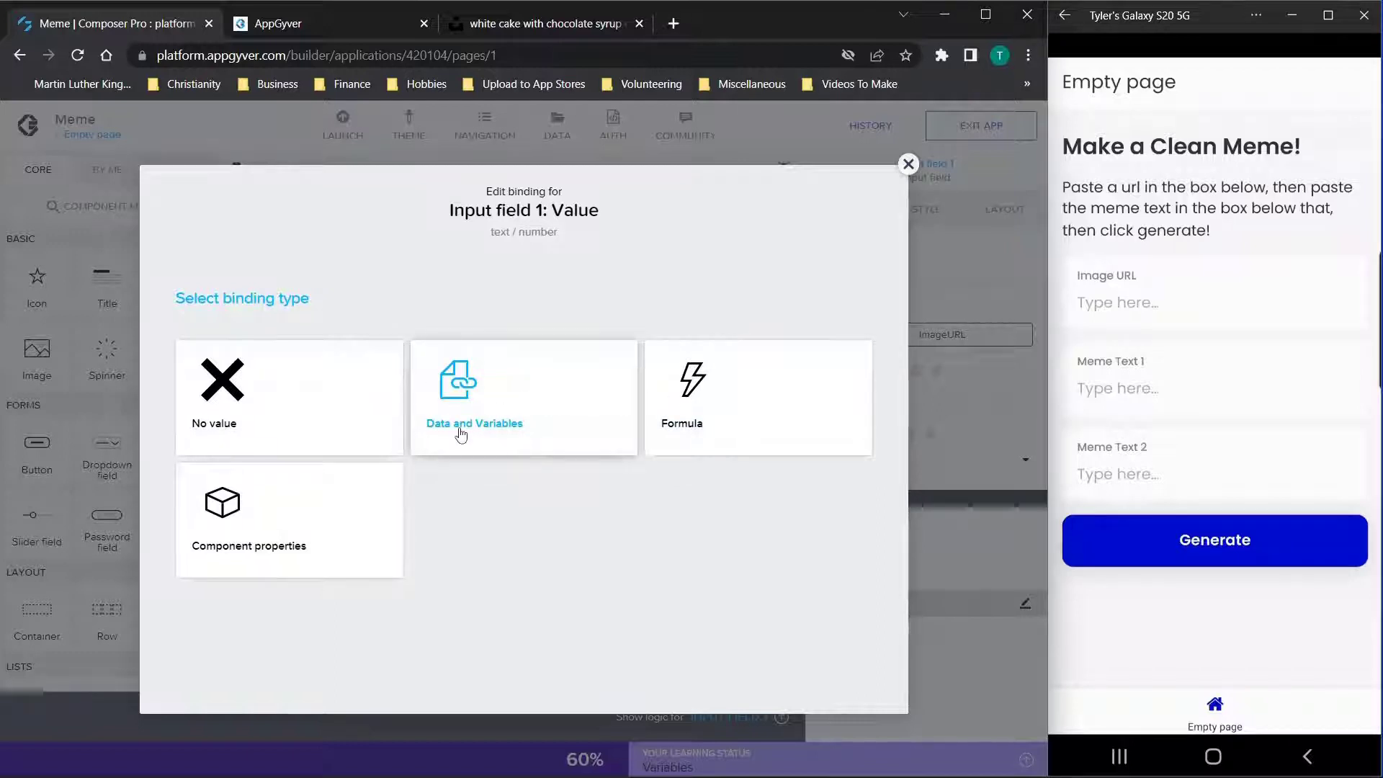
click(692, 382)
click(313, 438)
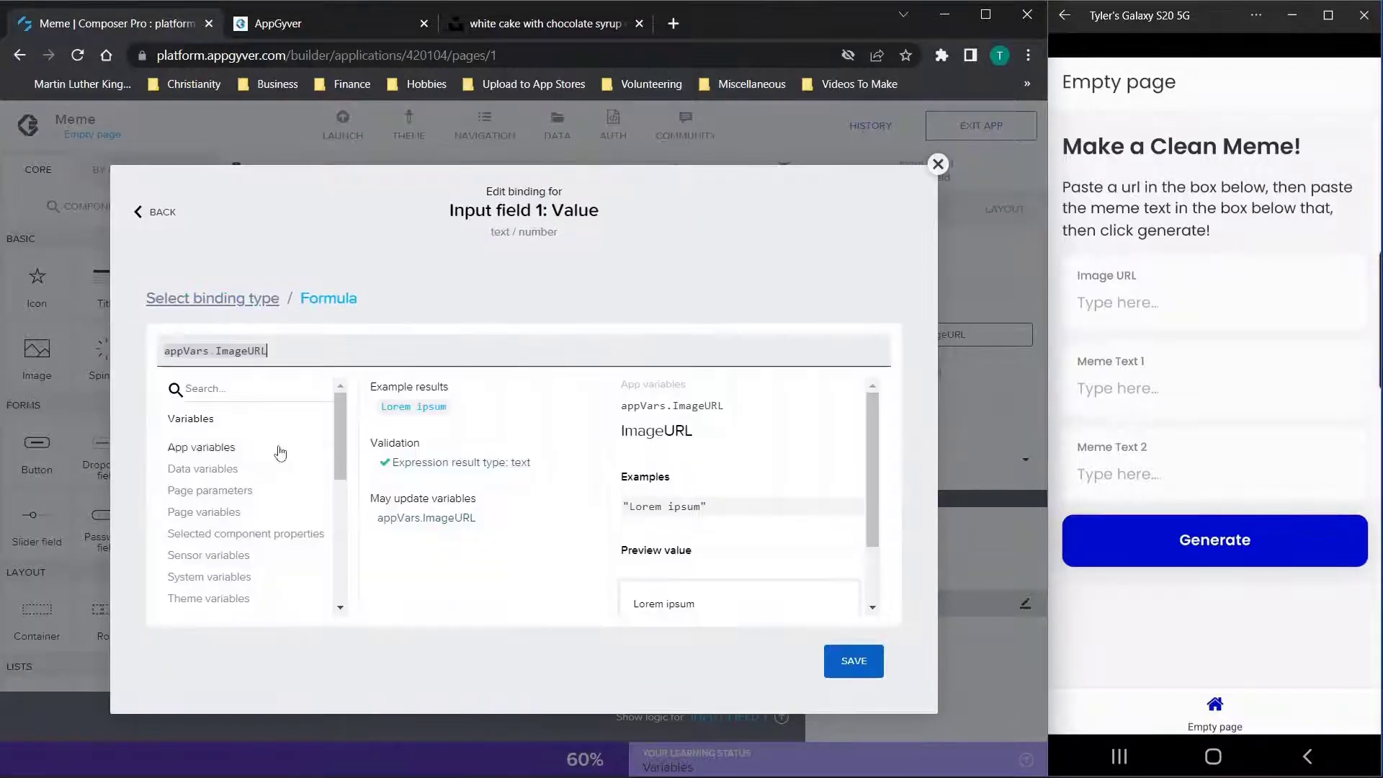
click(210, 448)
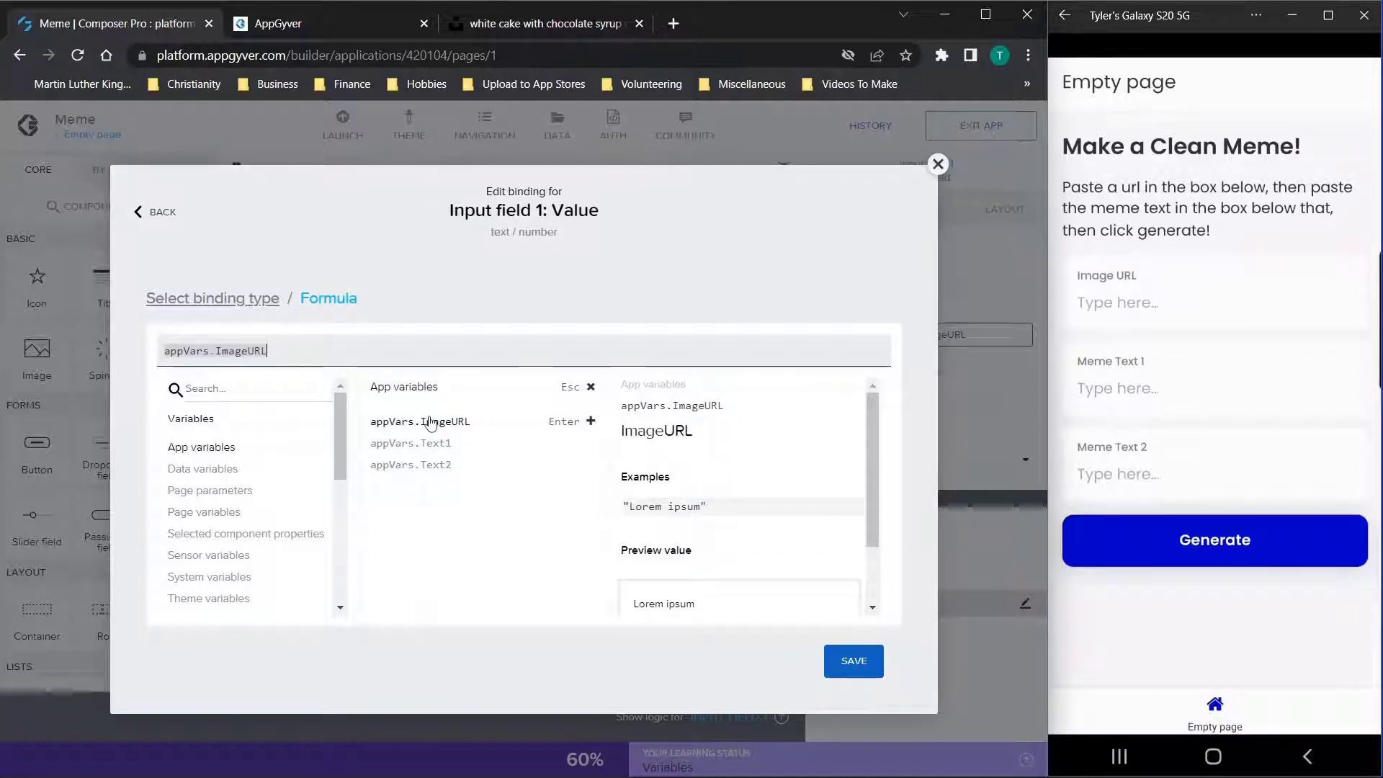
click(850, 660)
click(849, 660)
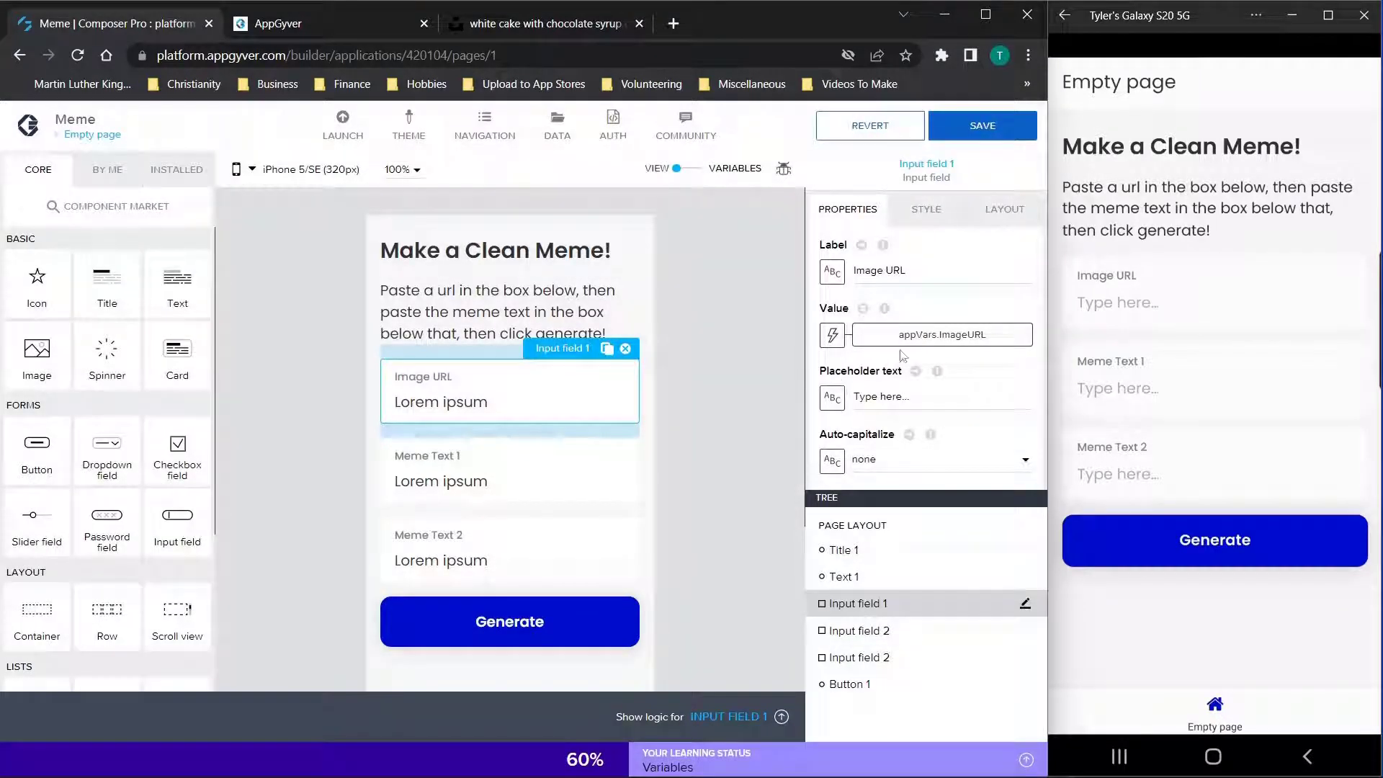
Check the value bindings of the Meme Text 1 and Meme Text 2 fields and save the application.
click(464, 471)
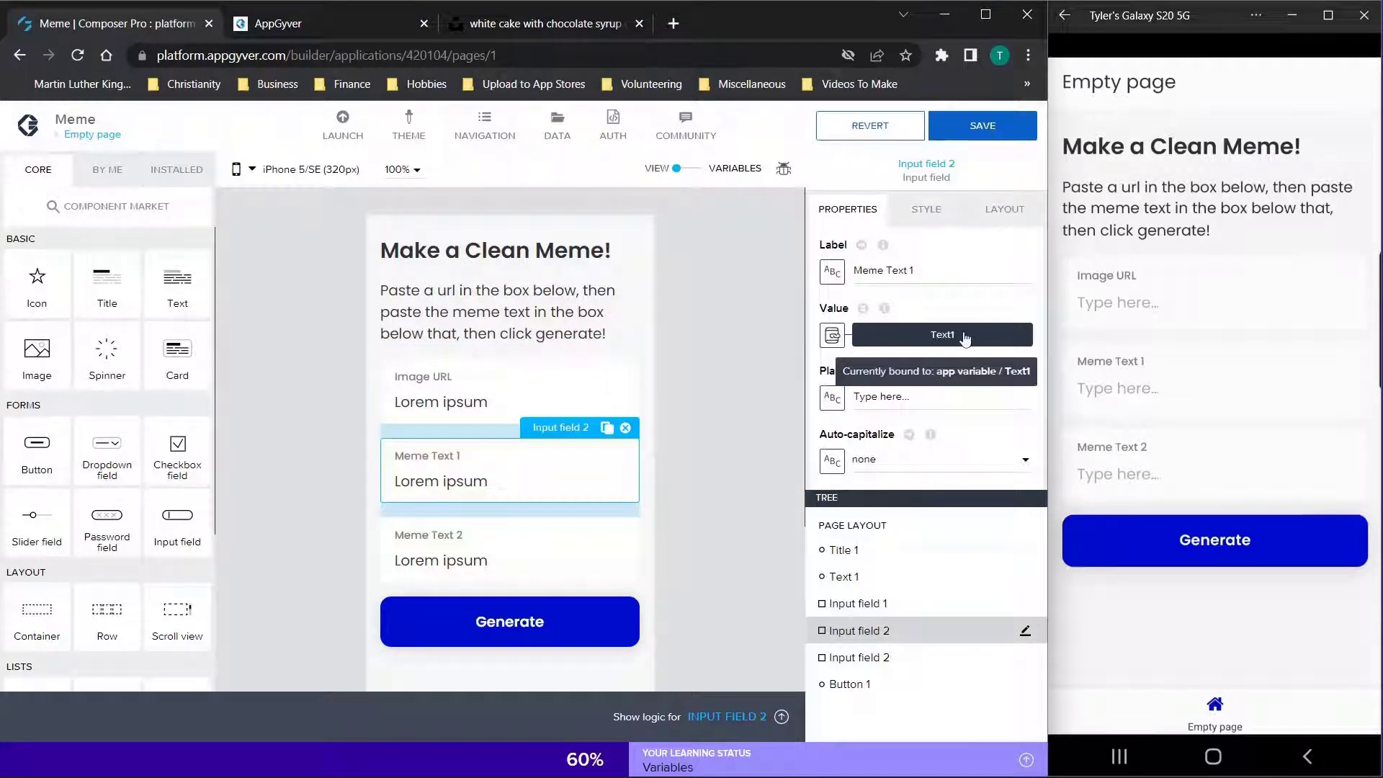
click(526, 562)
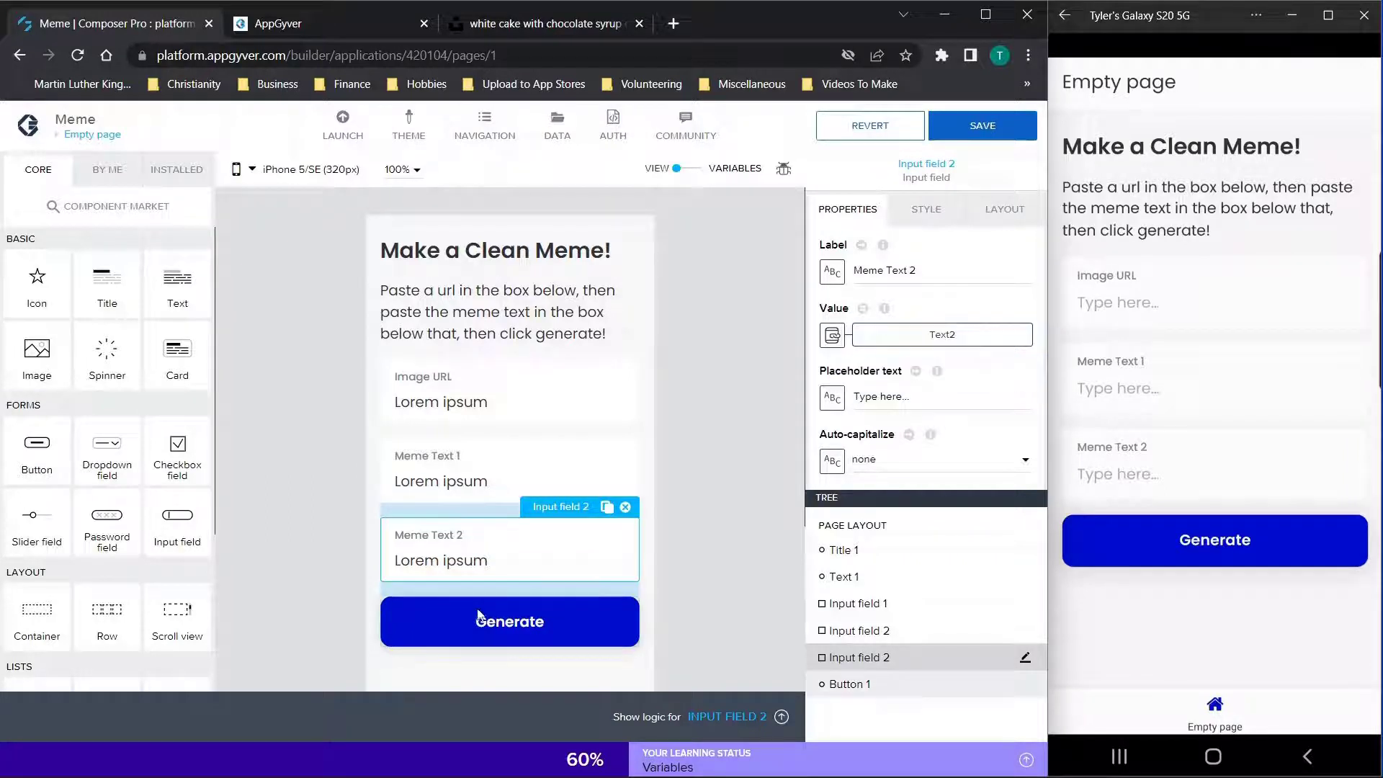
click(973, 127)
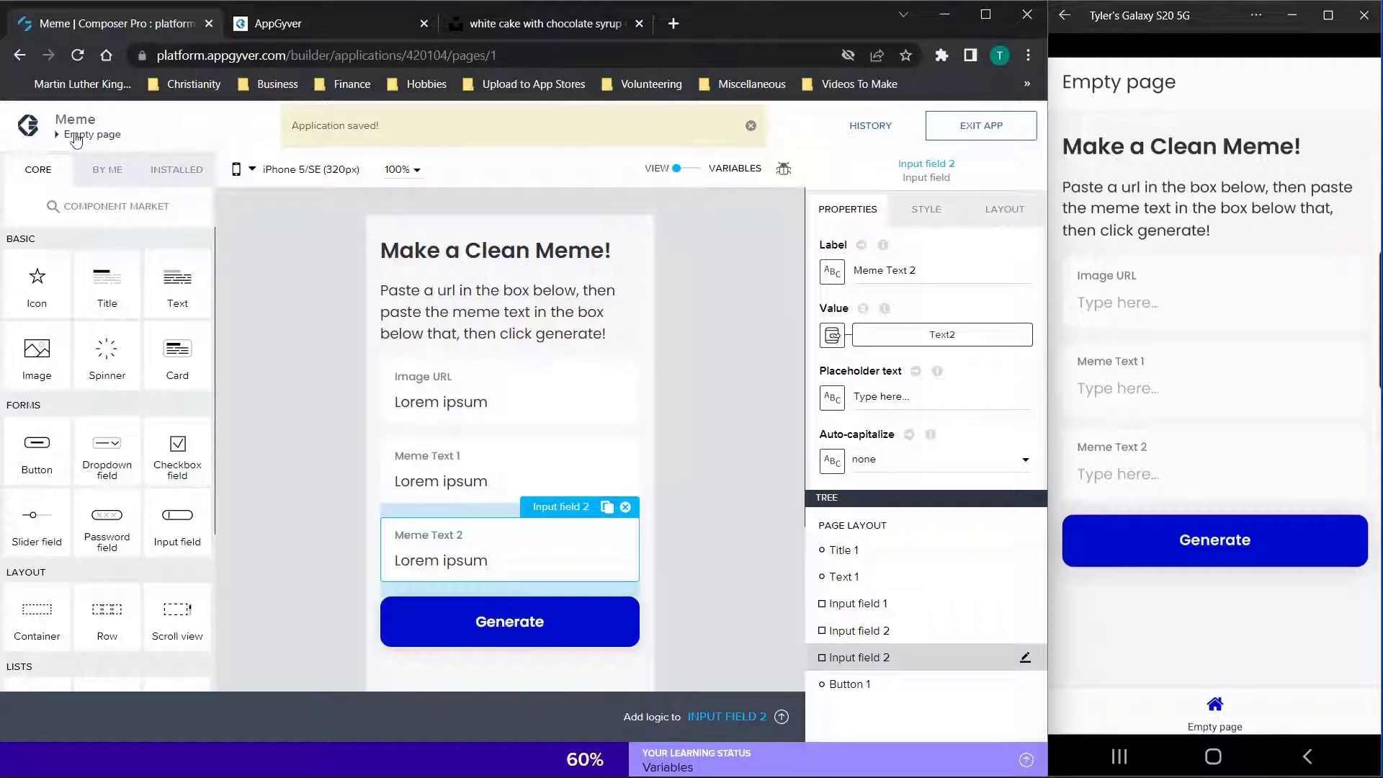
Look over the app's pages with a preview of the Meme page, and return to the Empty page.
click(75, 137)
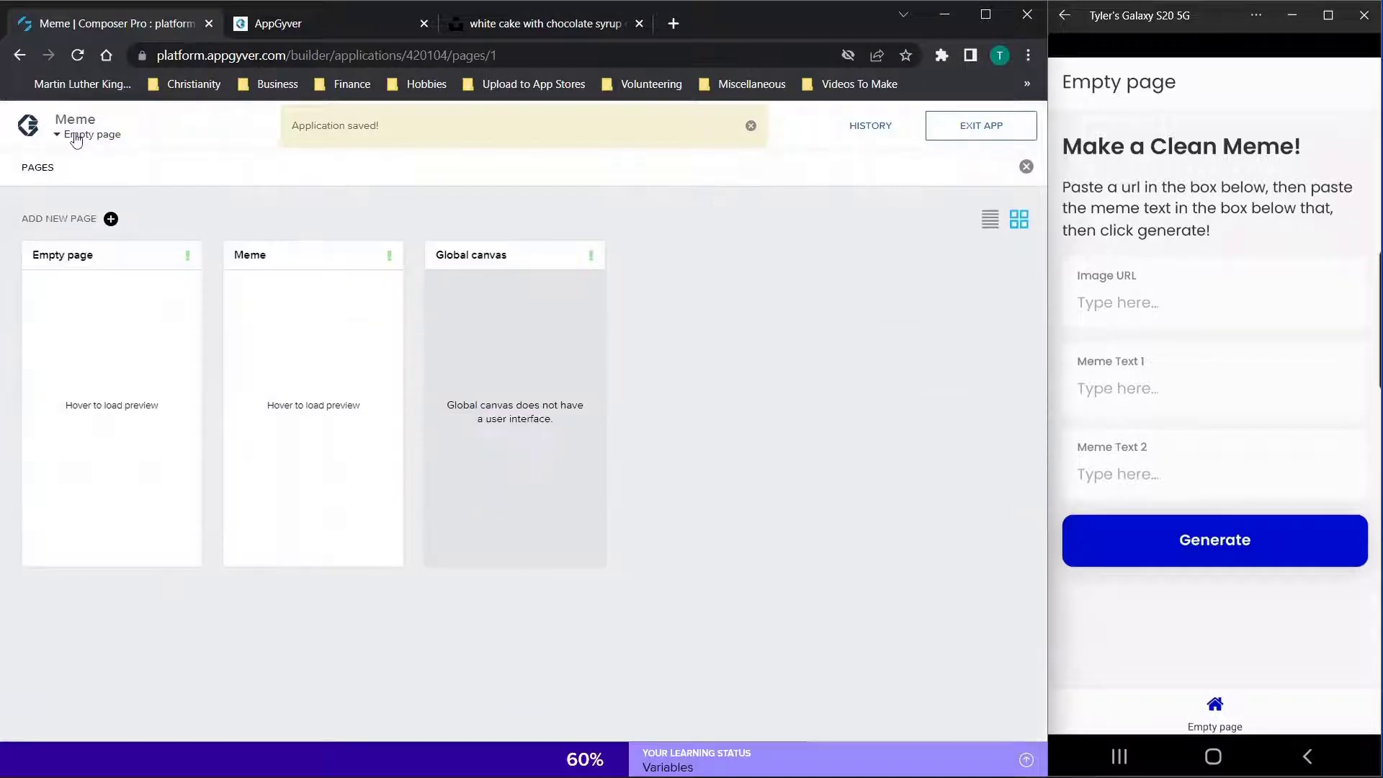
mouse_move(296, 386)
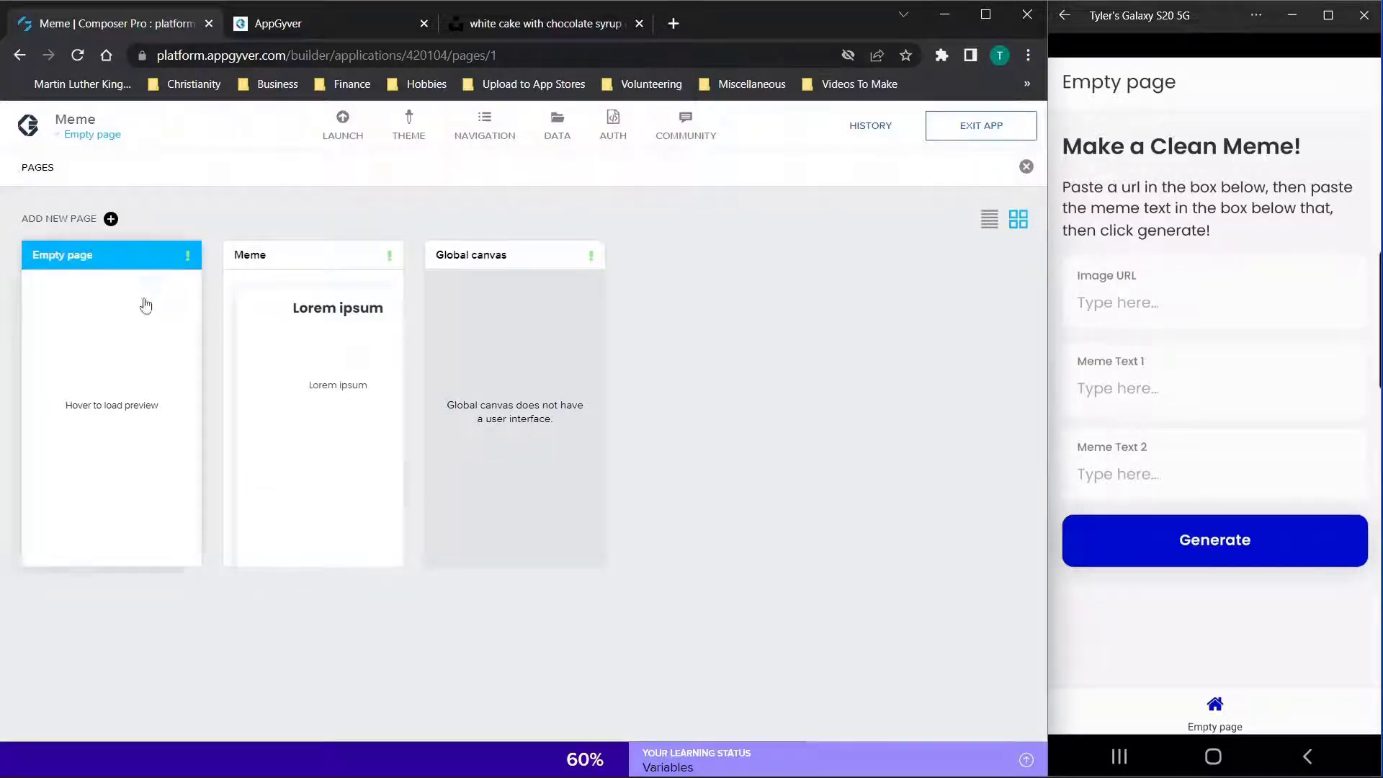
click(90, 400)
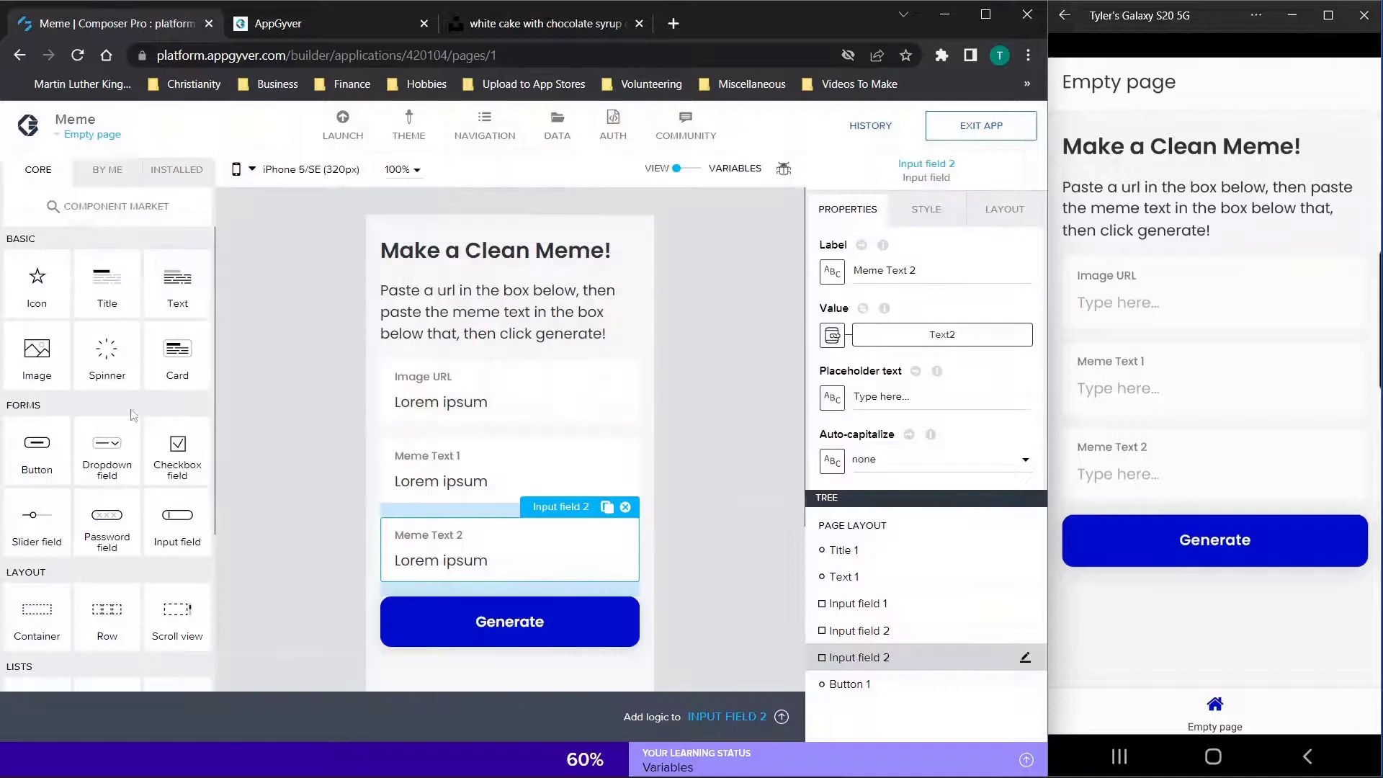
Examine the Generate button's tap logic, including the Open page function and its target page binding.
click(482, 646)
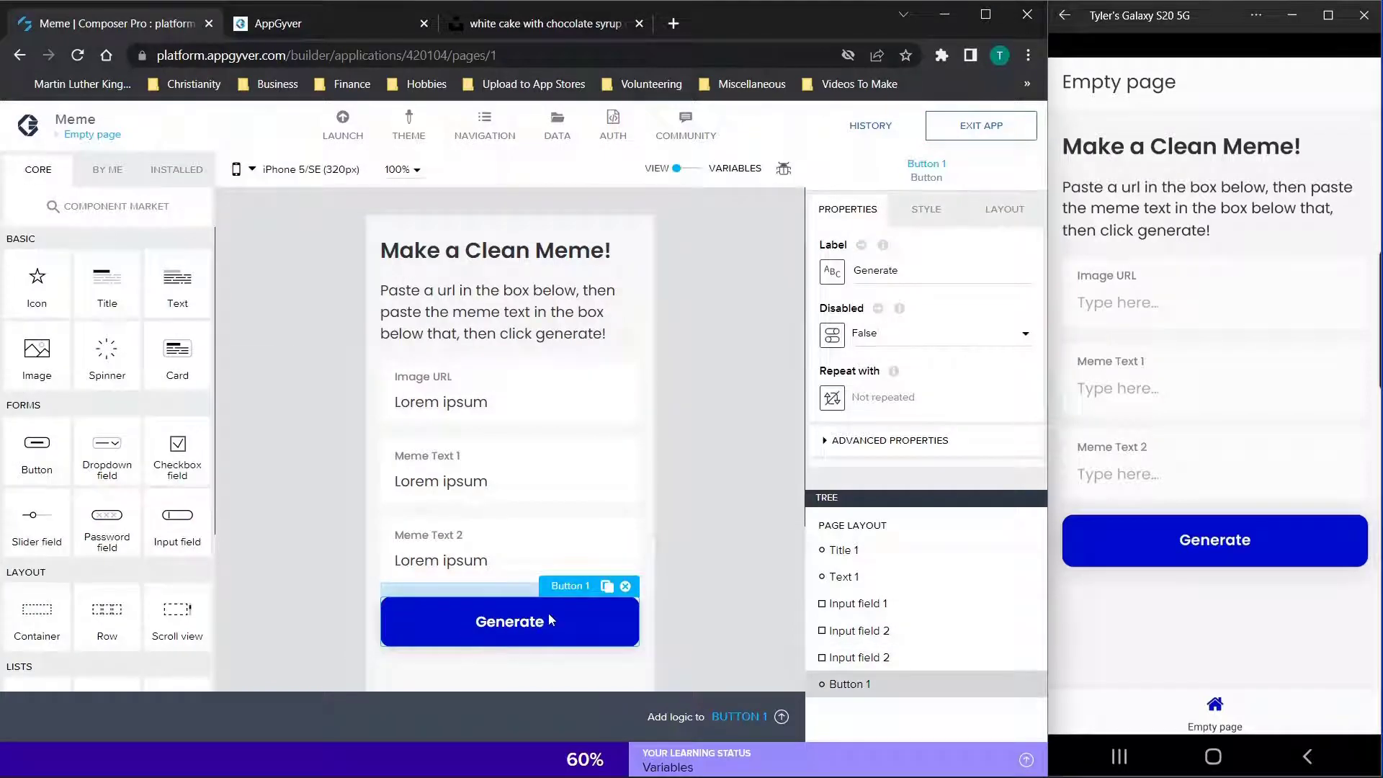
click(760, 716)
mouse_move(29, 624)
mouse_down()
mouse_move(448, 587)
mouse_move(50, 617)
mouse_up()
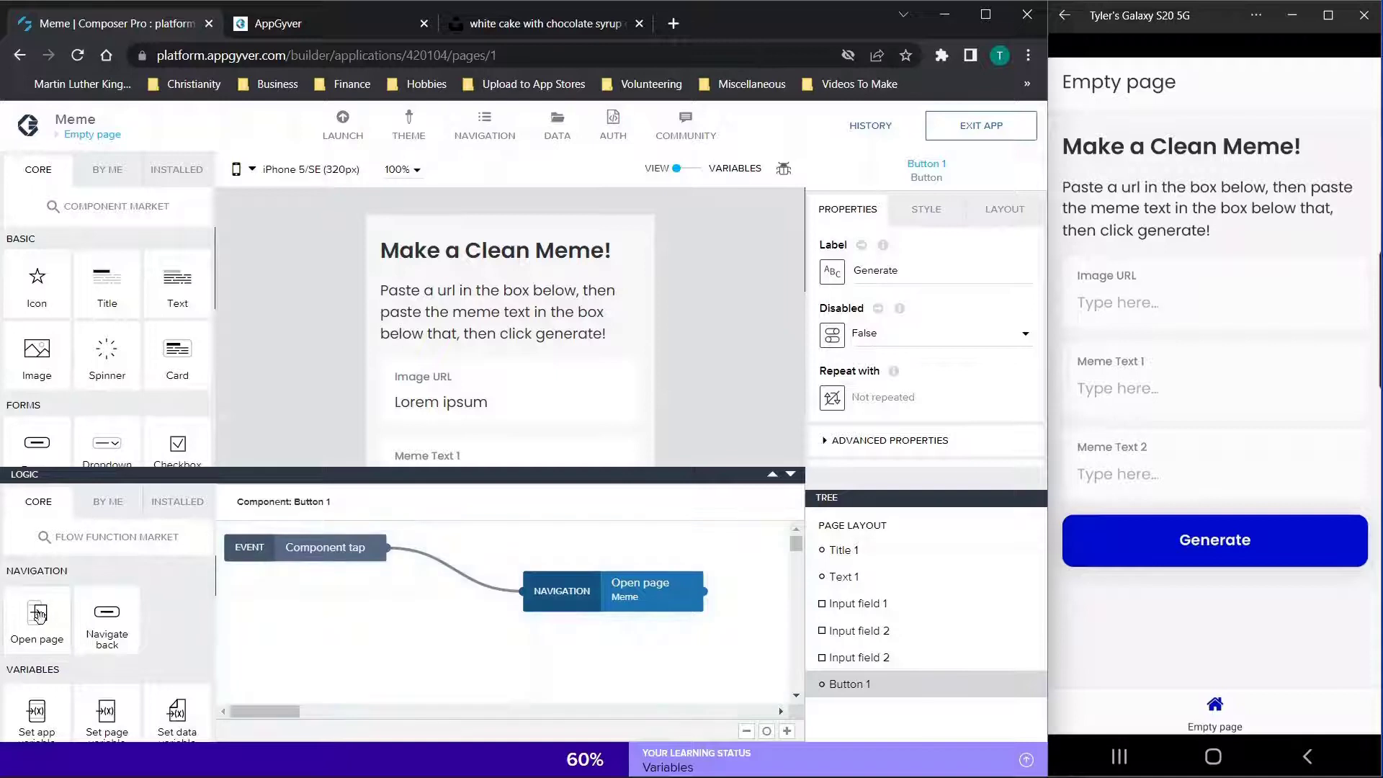
click(616, 587)
scroll(936, 302, down, 1)
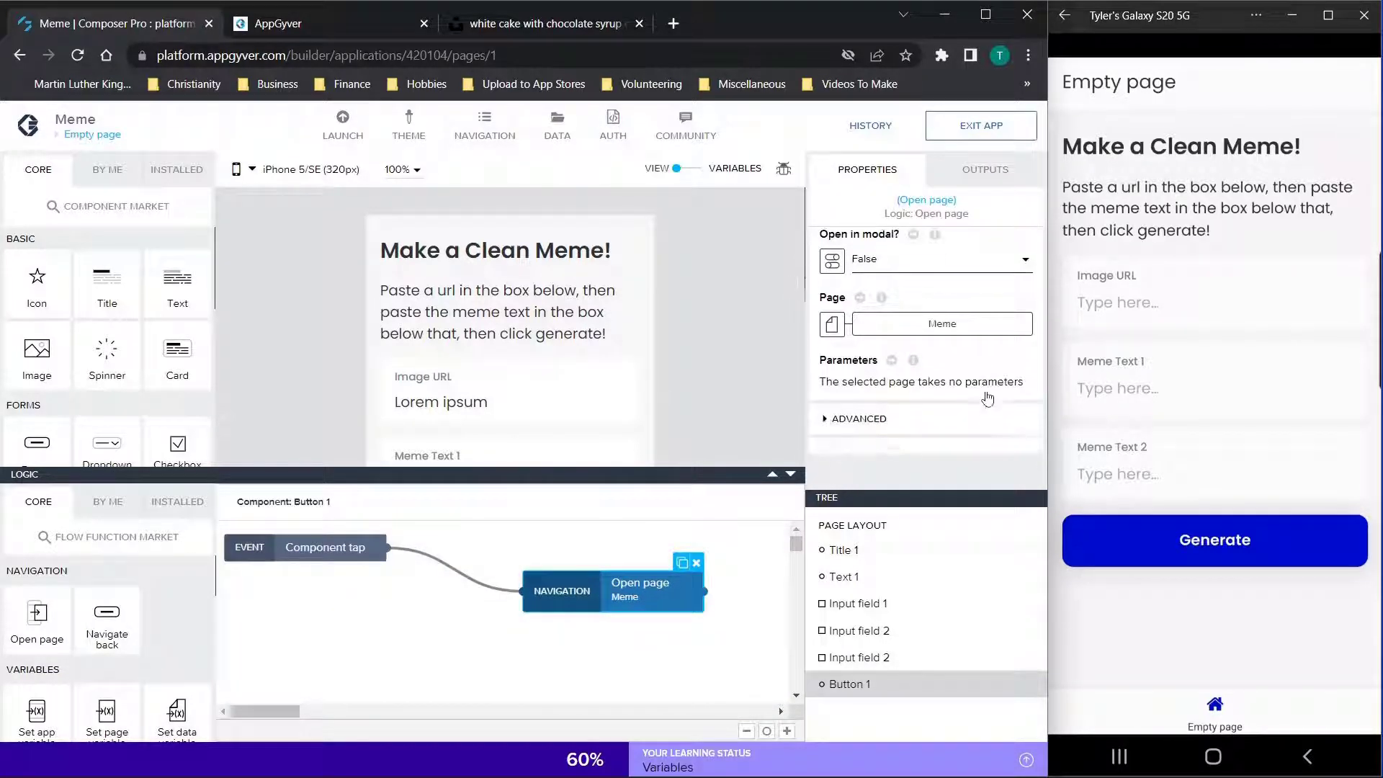
click(937, 323)
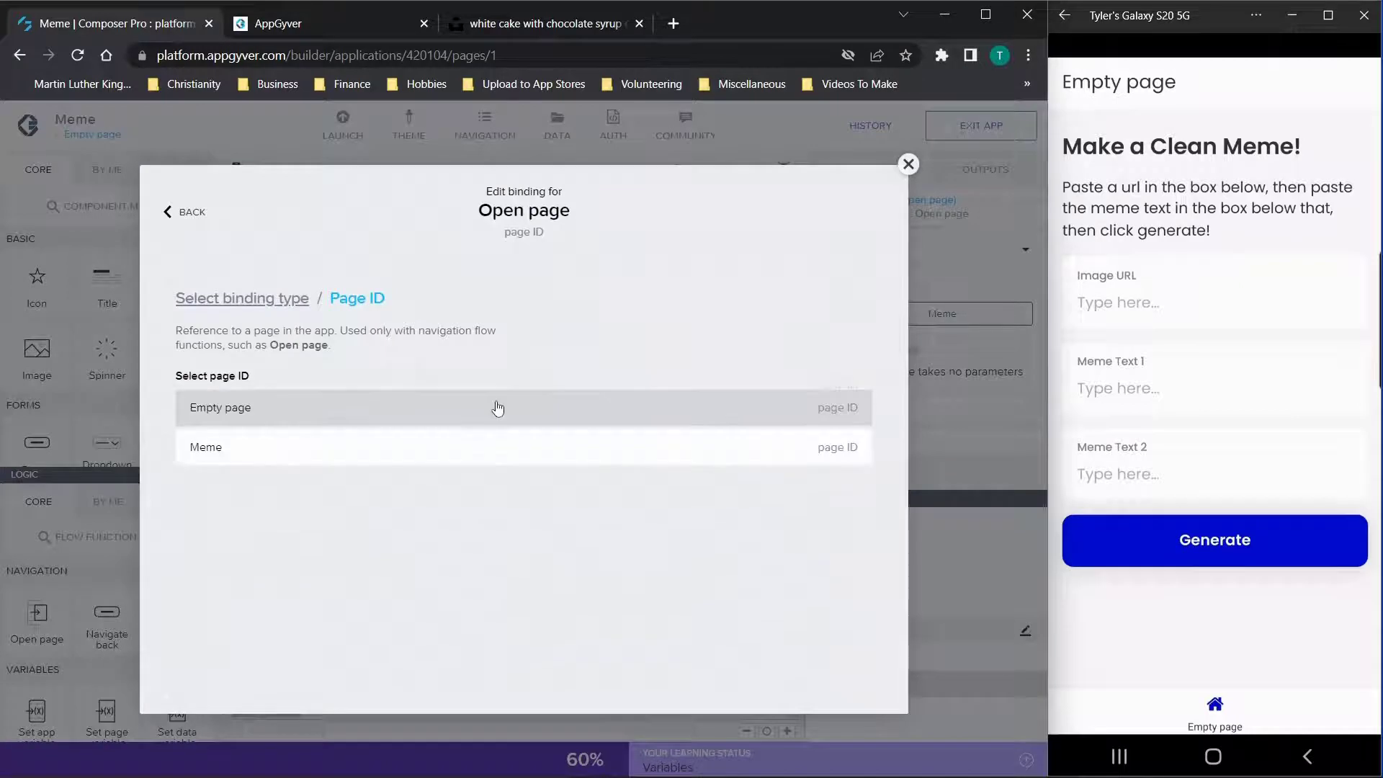
click(909, 164)
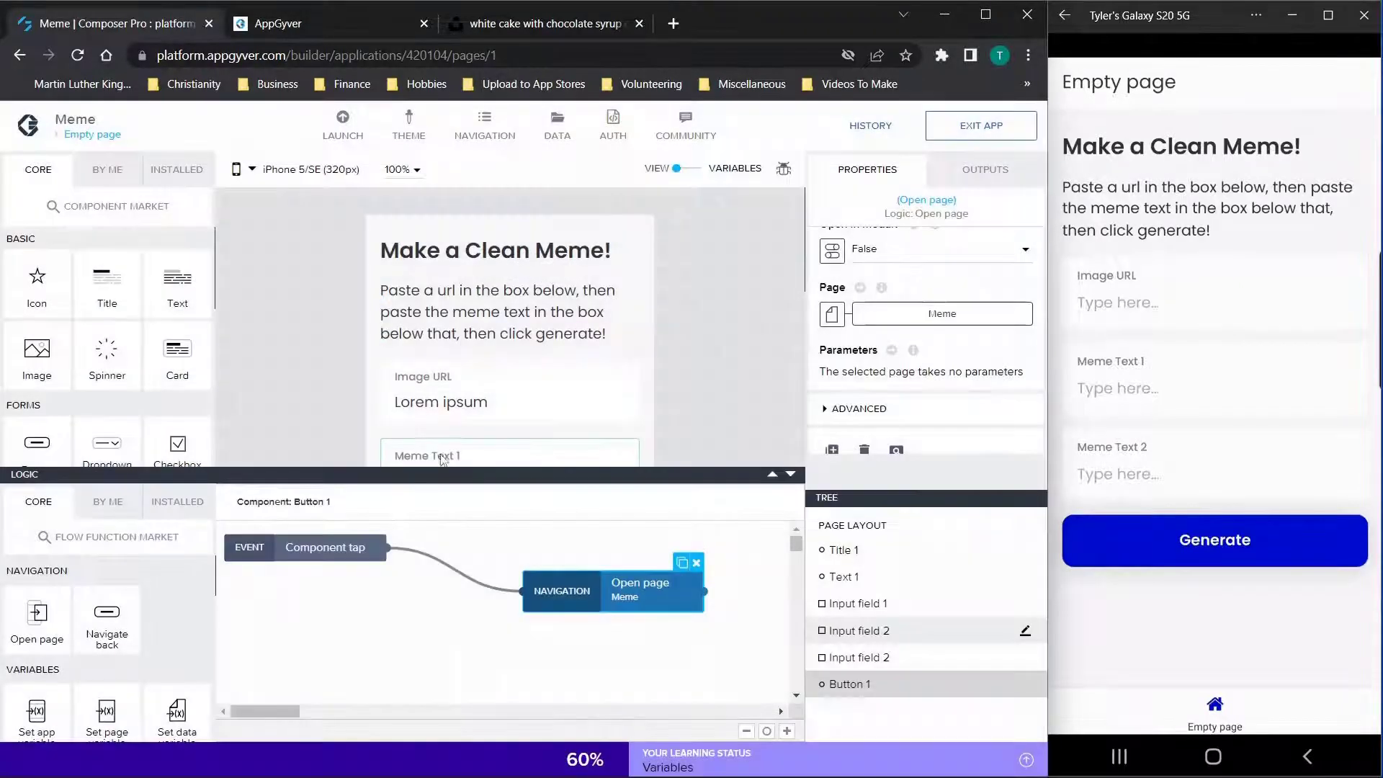
click(349, 542)
click(573, 585)
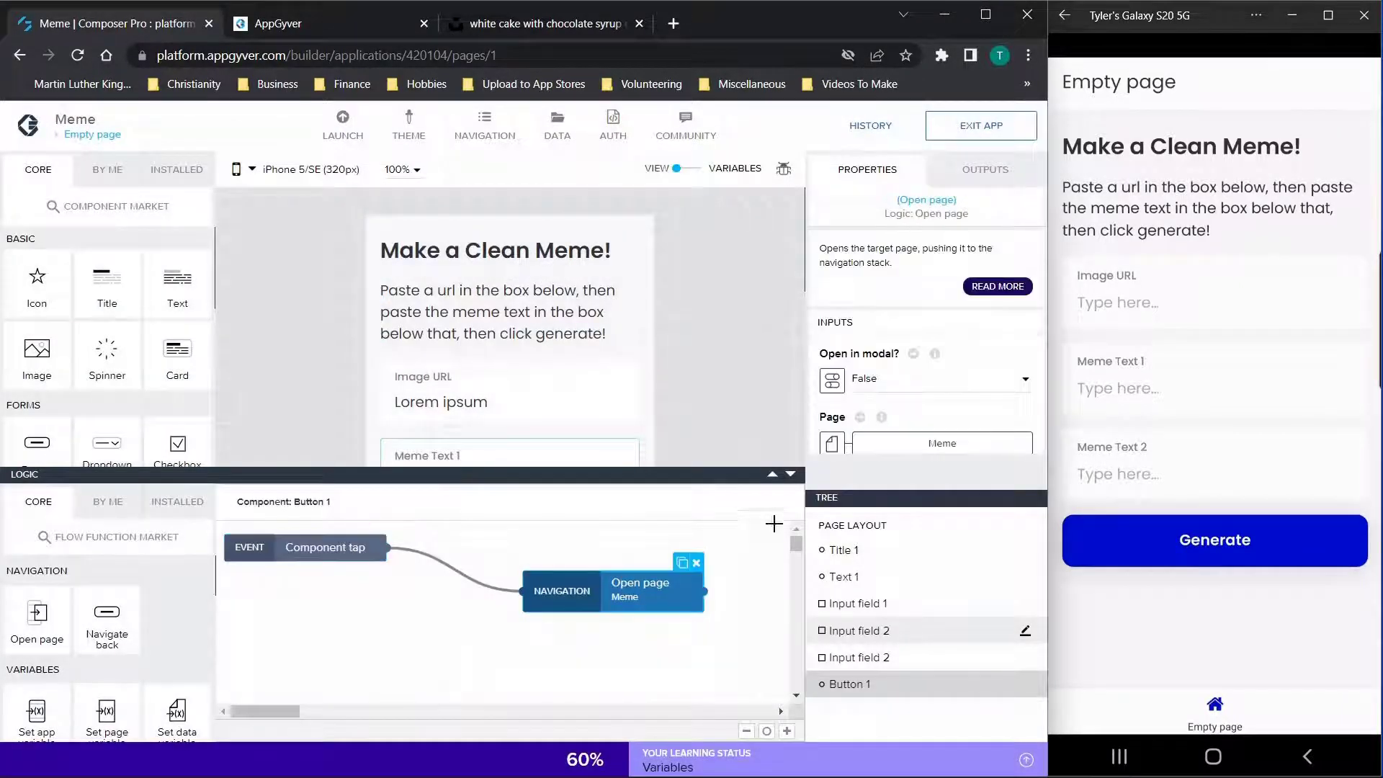
click(791, 475)
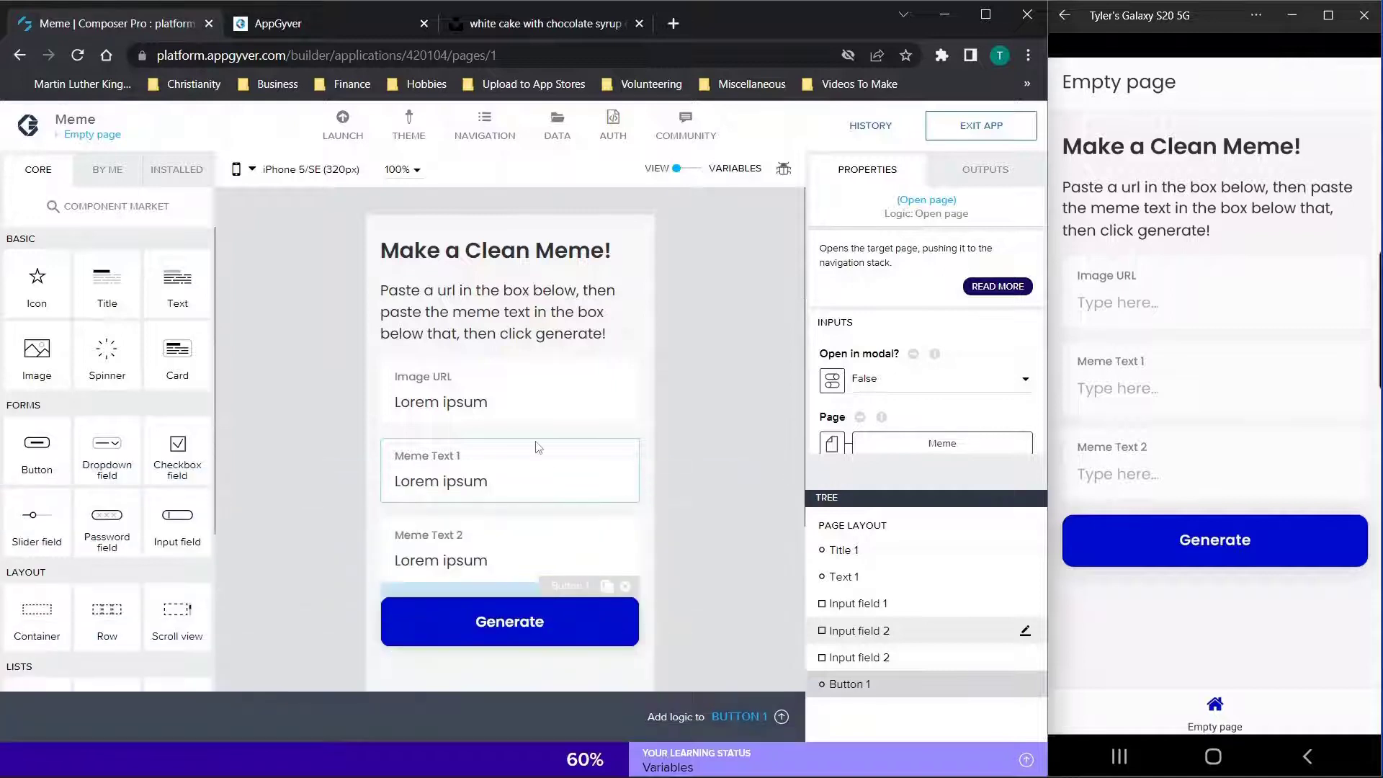
Open the Meme page and select its card to show the card's property bindings.
click(88, 134)
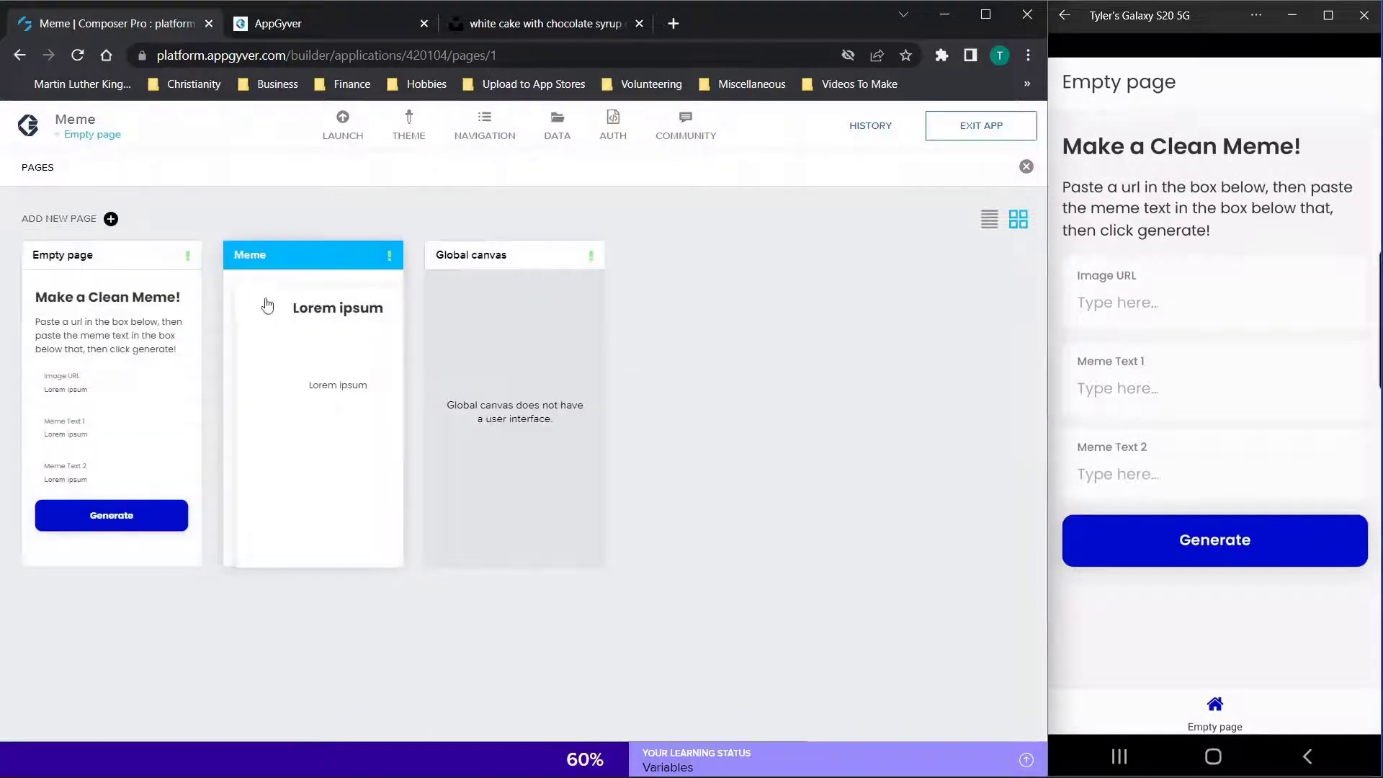
click(266, 310)
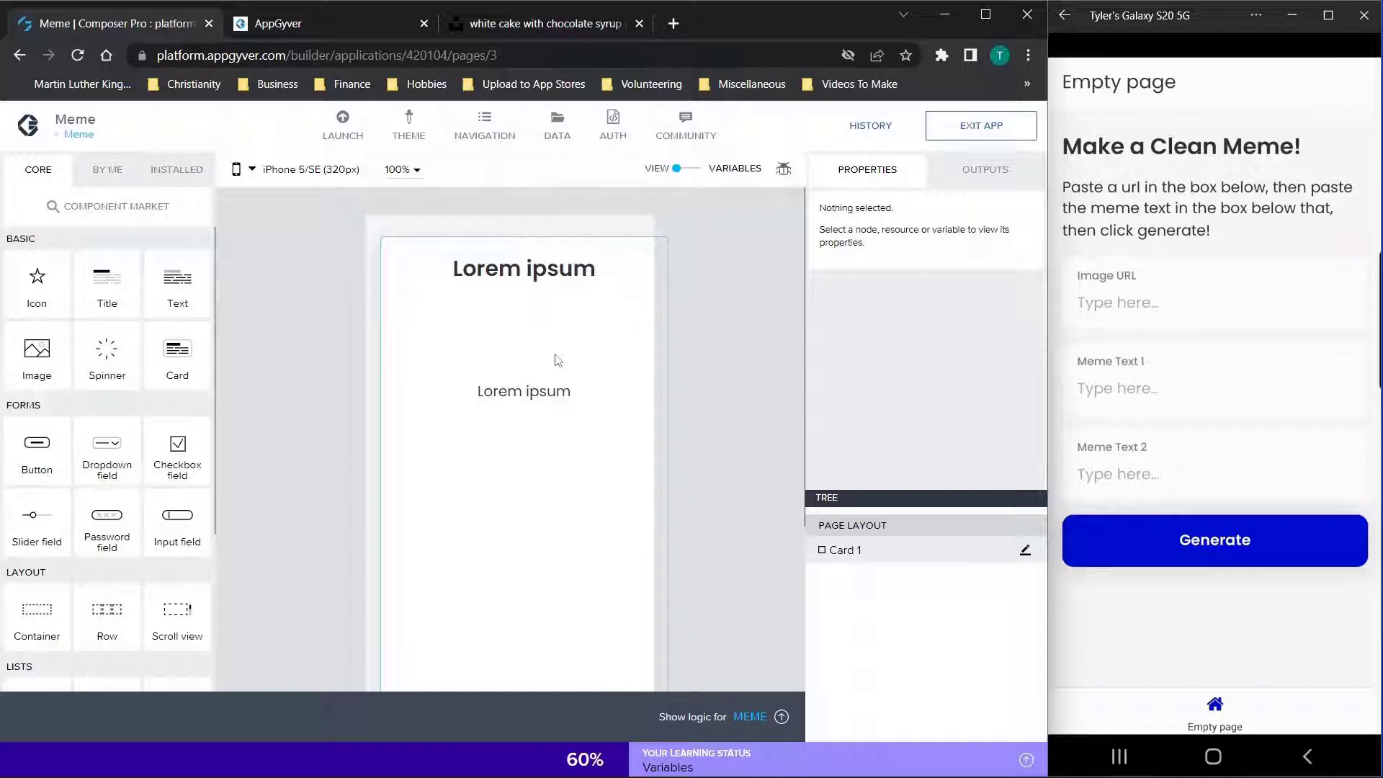
click(541, 395)
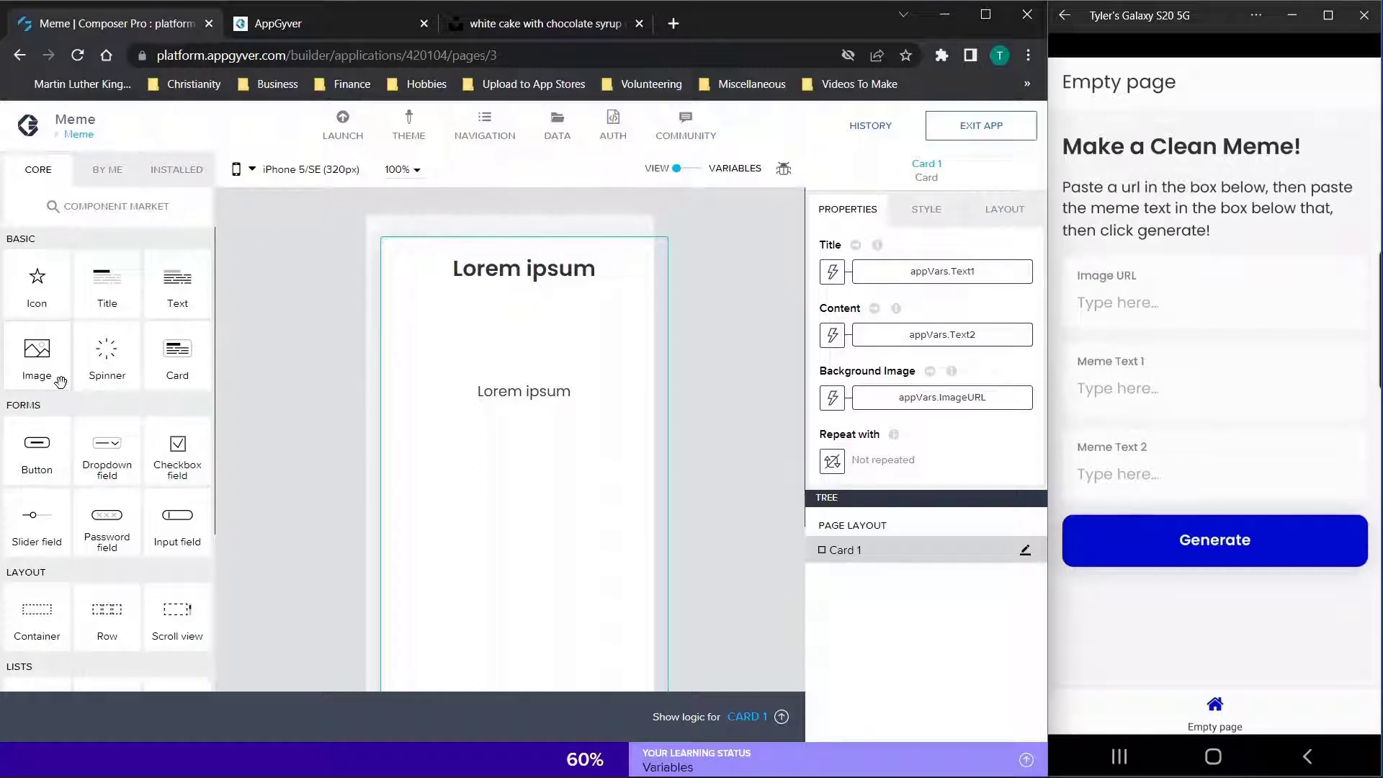
scroll(43, 374, down, 1)
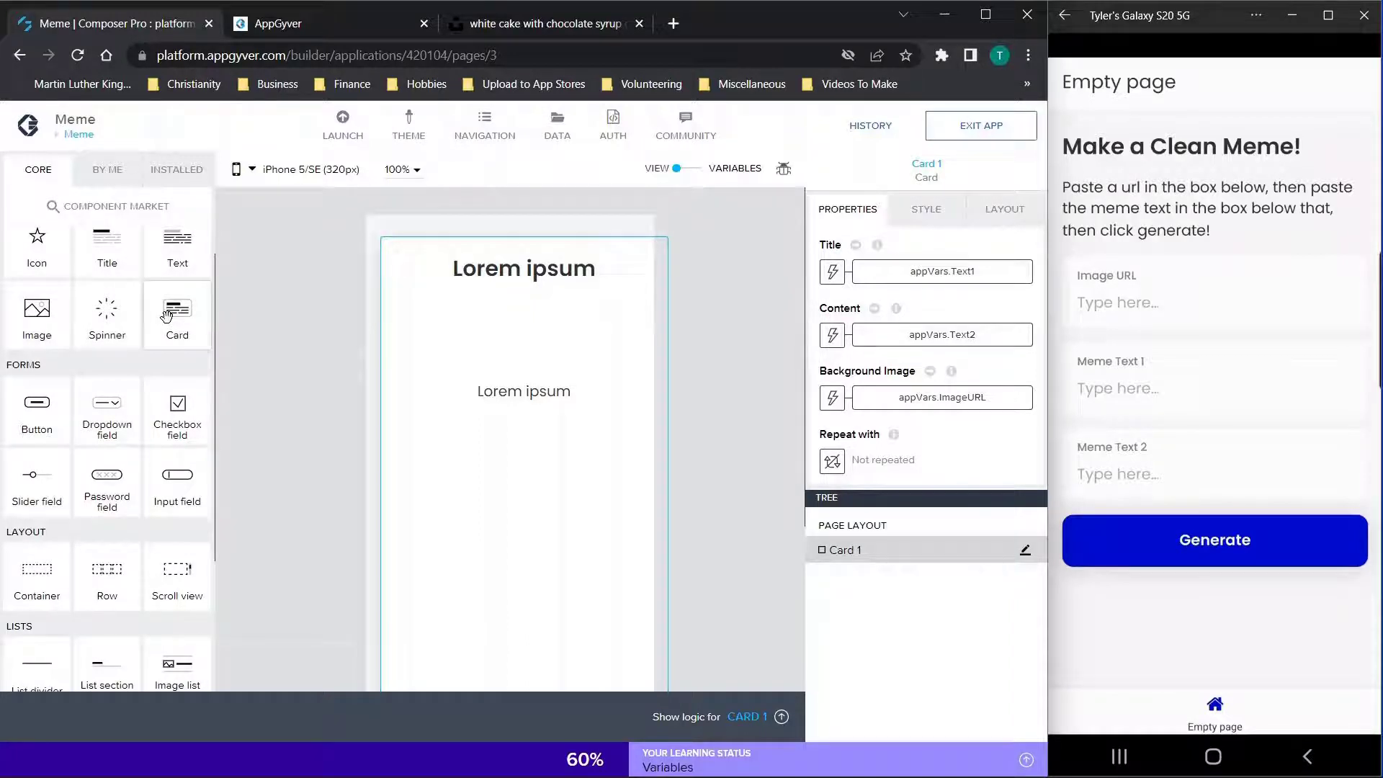
Compare the card's Title, Content and Background Image bindings with the input fields in the phone preview.
drag(240, 315, 176, 332)
click(926, 278)
key(Escape)
click(1172, 394)
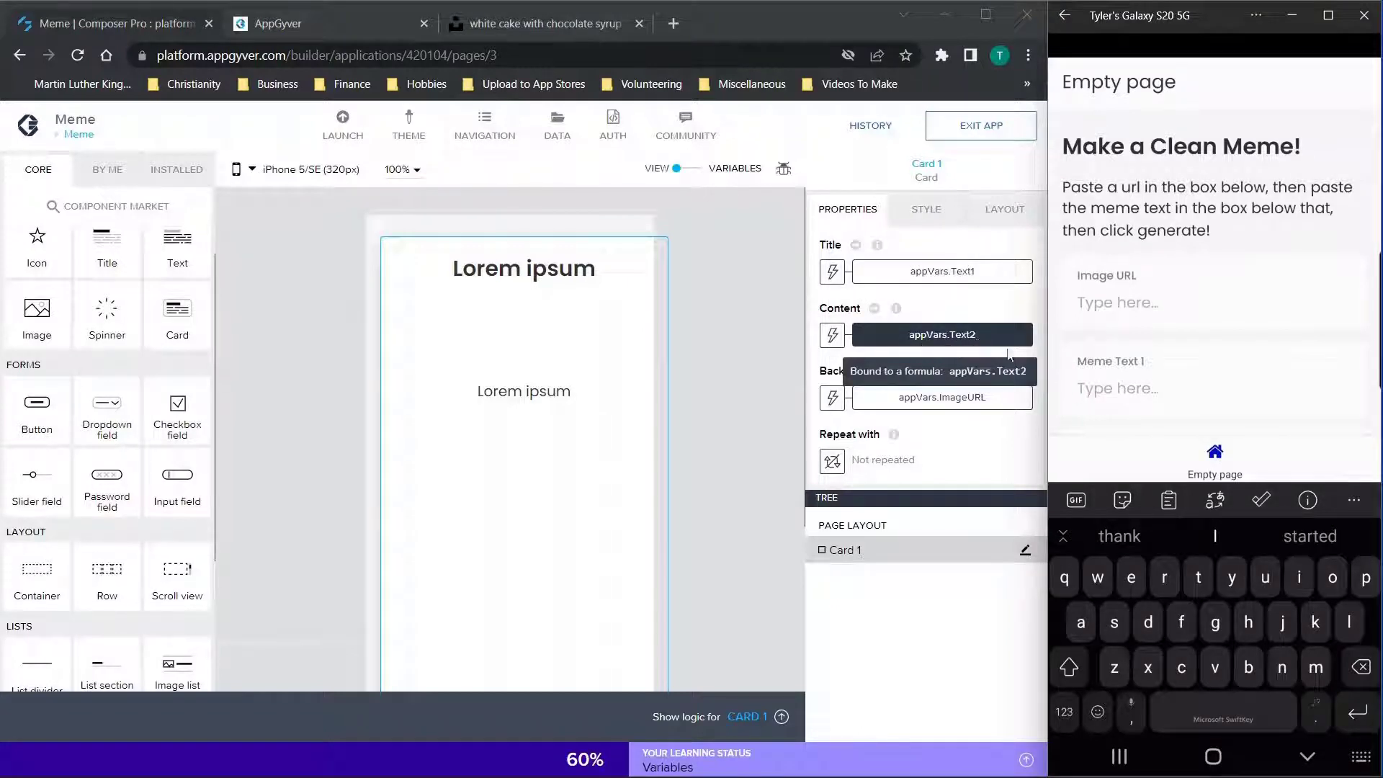
scroll(1136, 396, down, 3)
click(1126, 292)
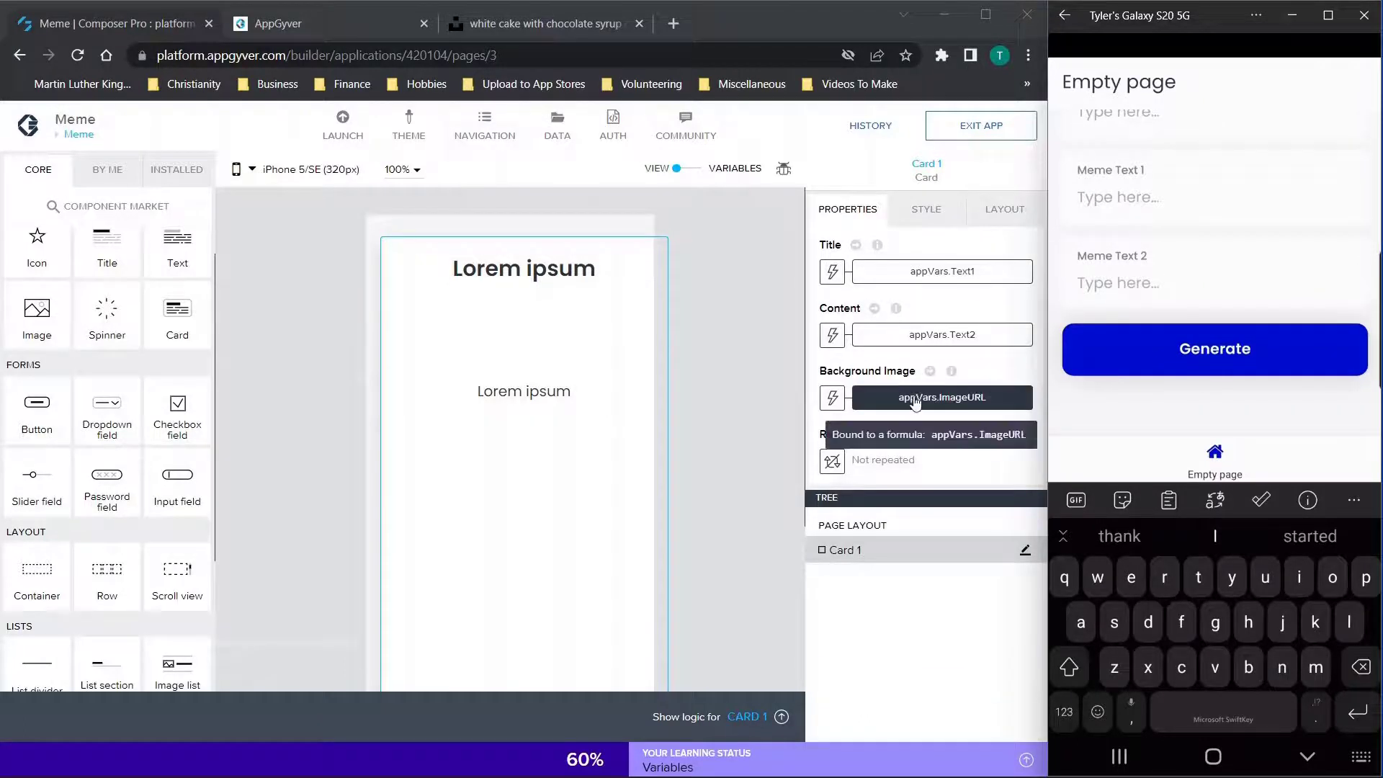
scroll(1145, 285, up, 3)
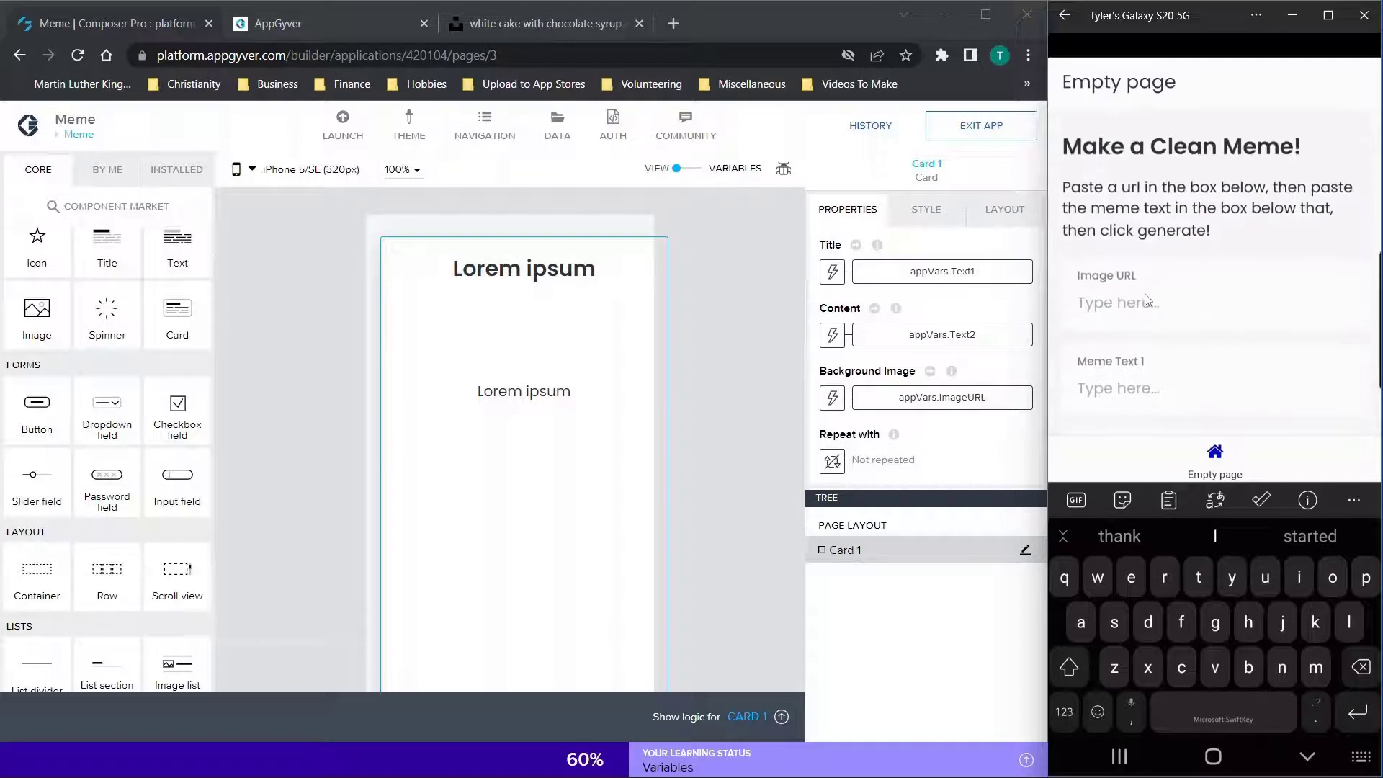
scroll(895, 376, down, 2)
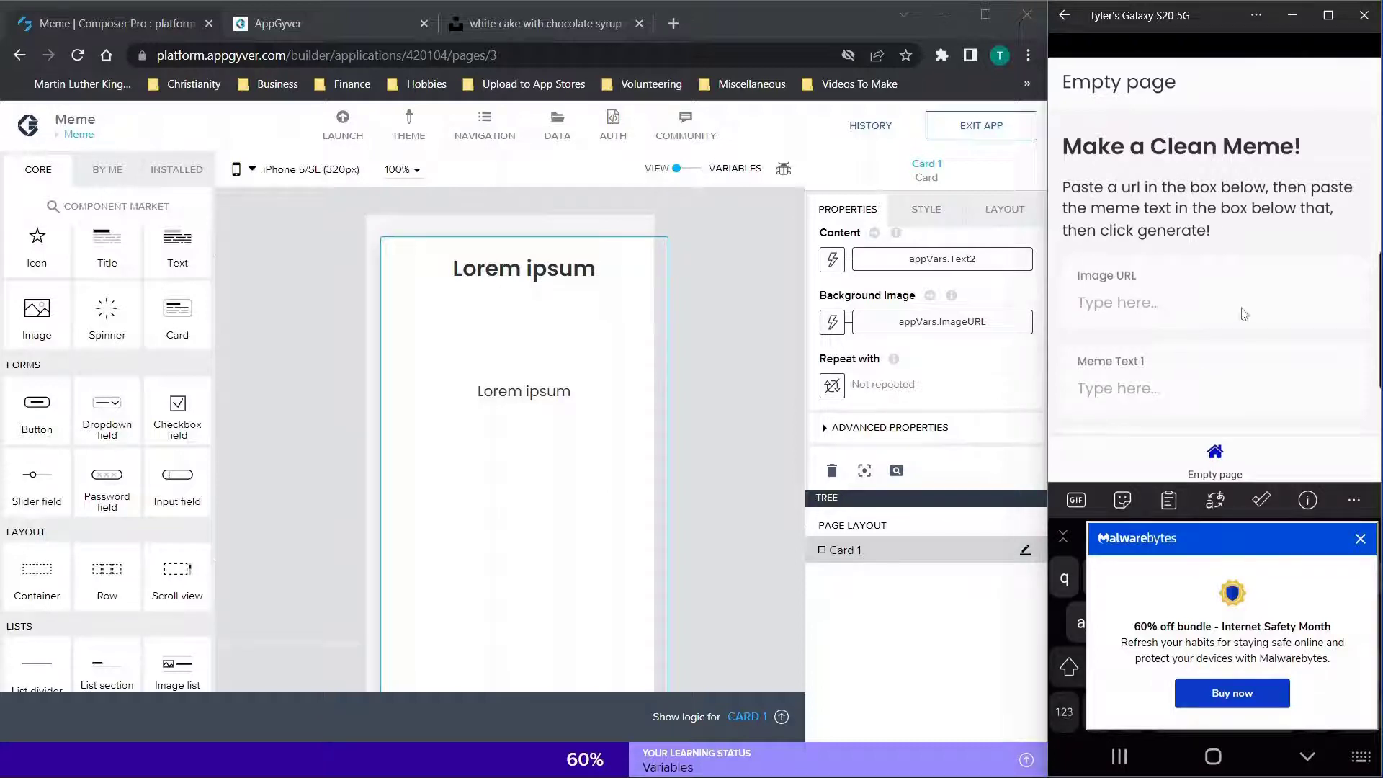
click(1107, 310)
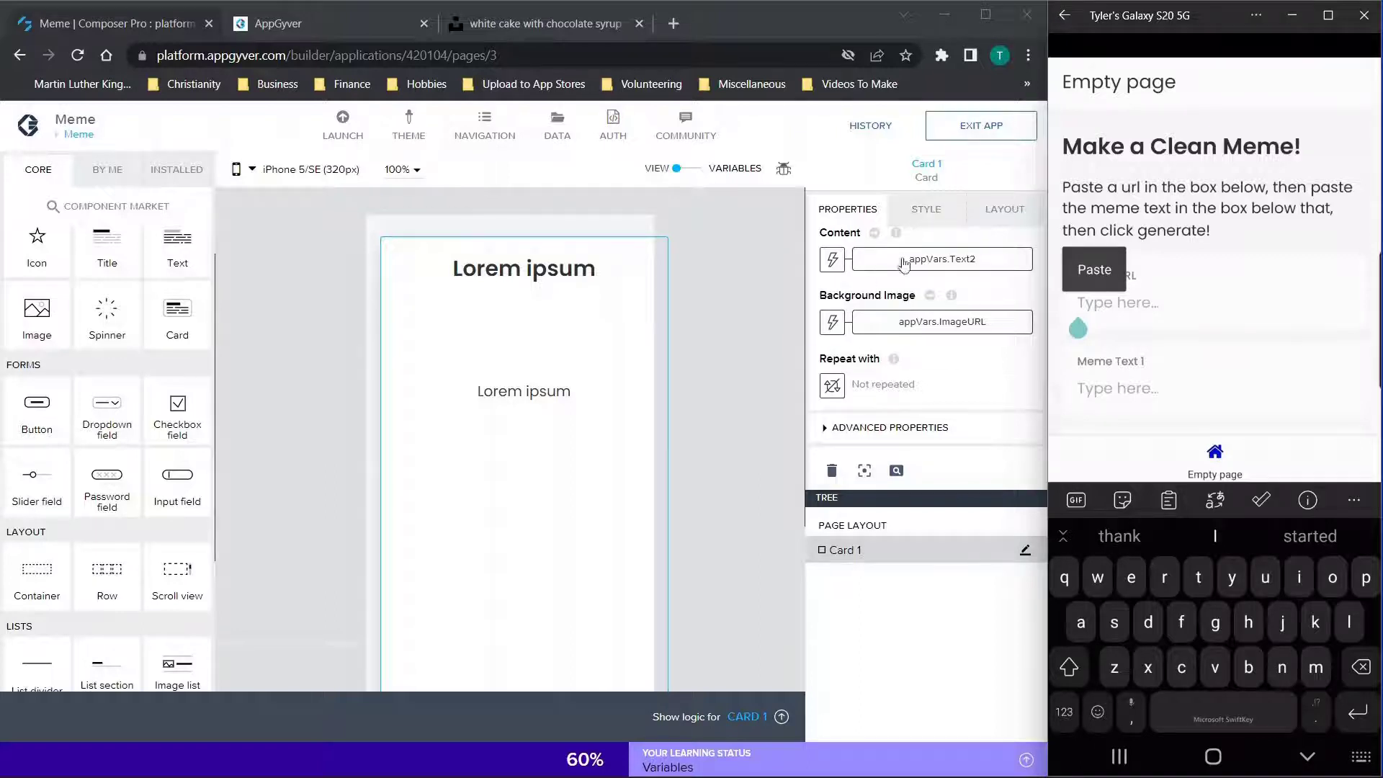
Open the formula for the card's custom Min width in its layout settings and clear it.
click(927, 208)
click(1002, 210)
scroll(937, 309, down, 4)
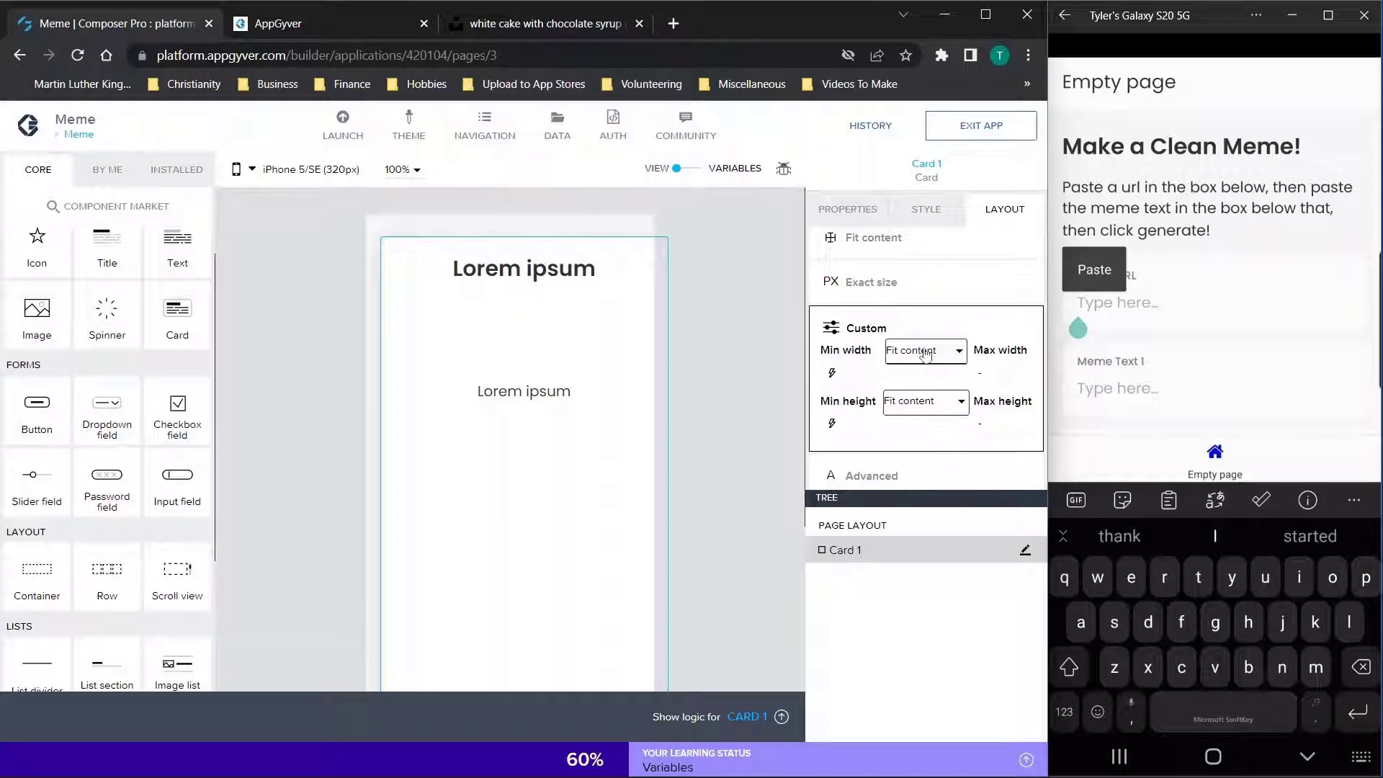
click(832, 372)
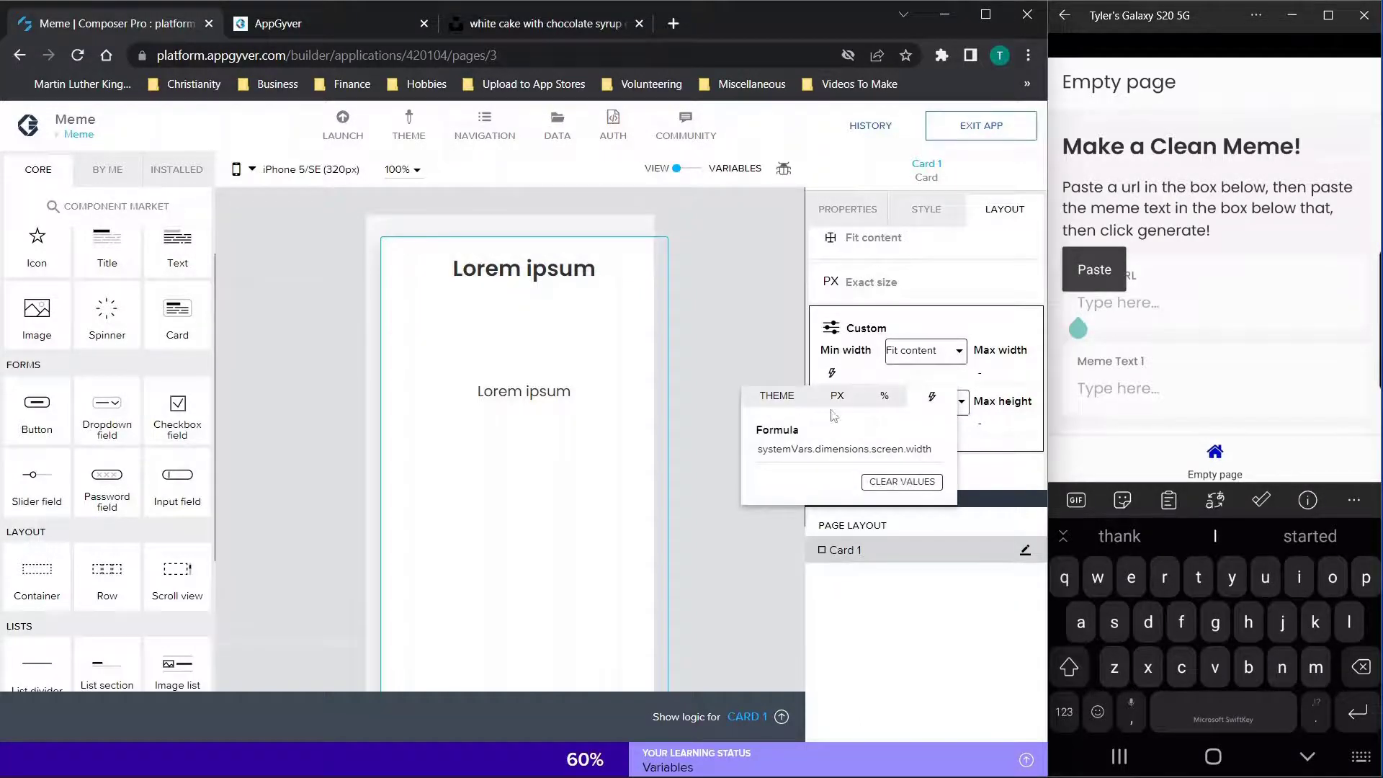
click(780, 454)
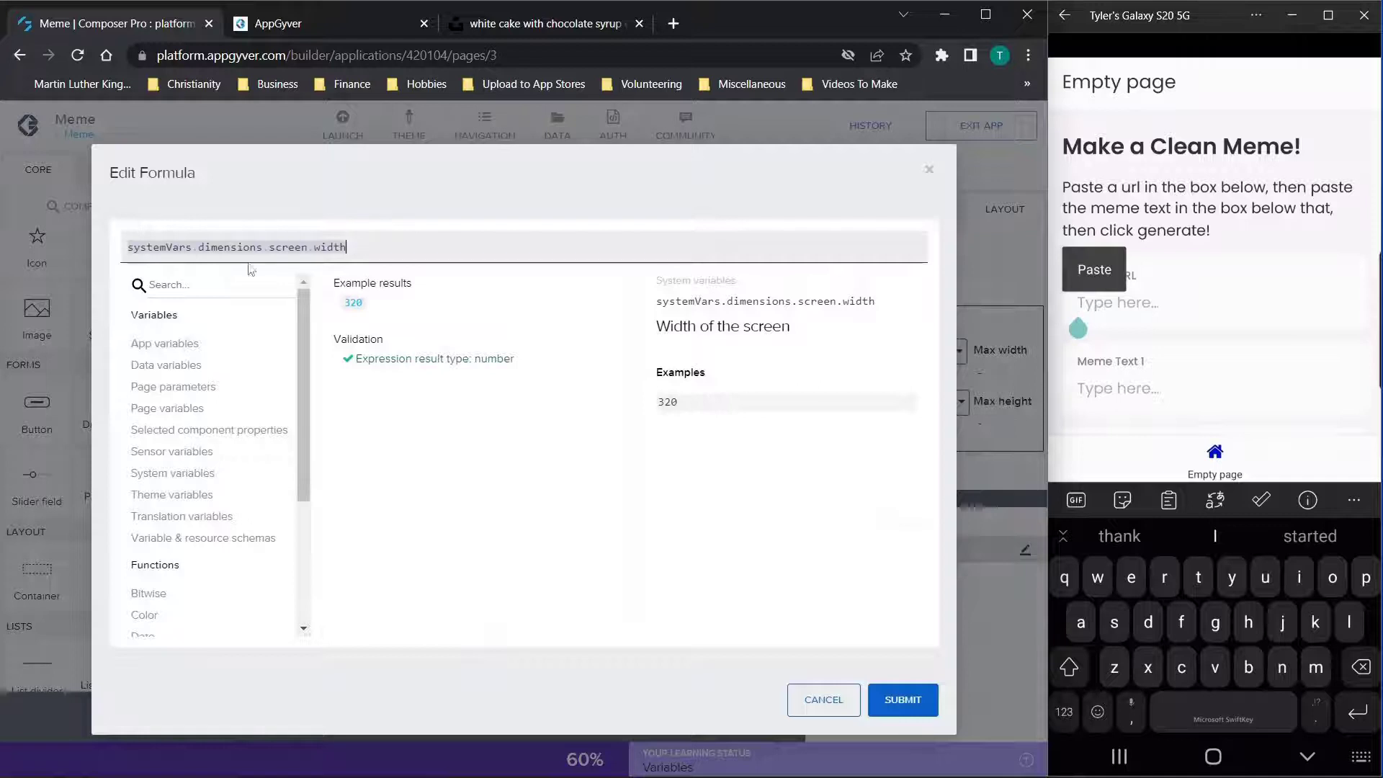
key(ctrl+a)
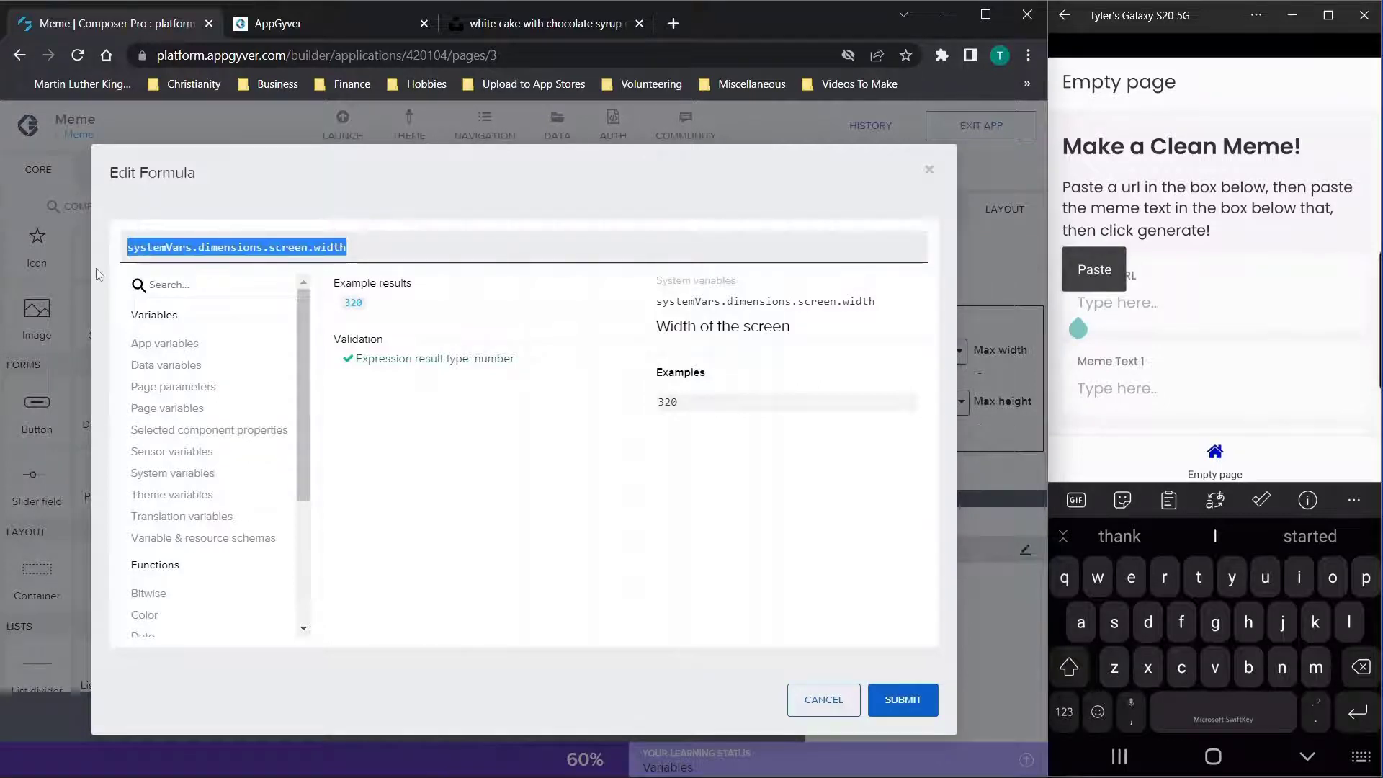
key(BackSpace)
text(syst)
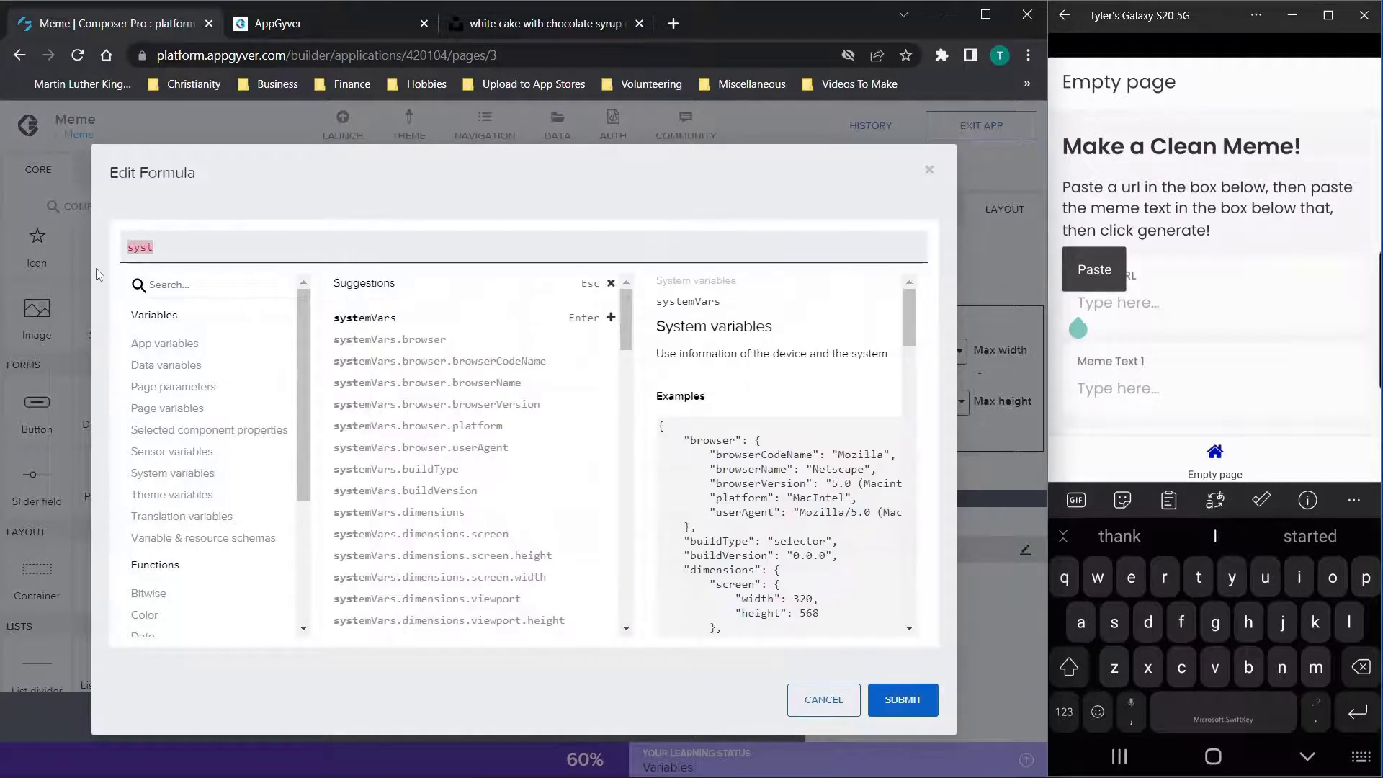
text(emva)
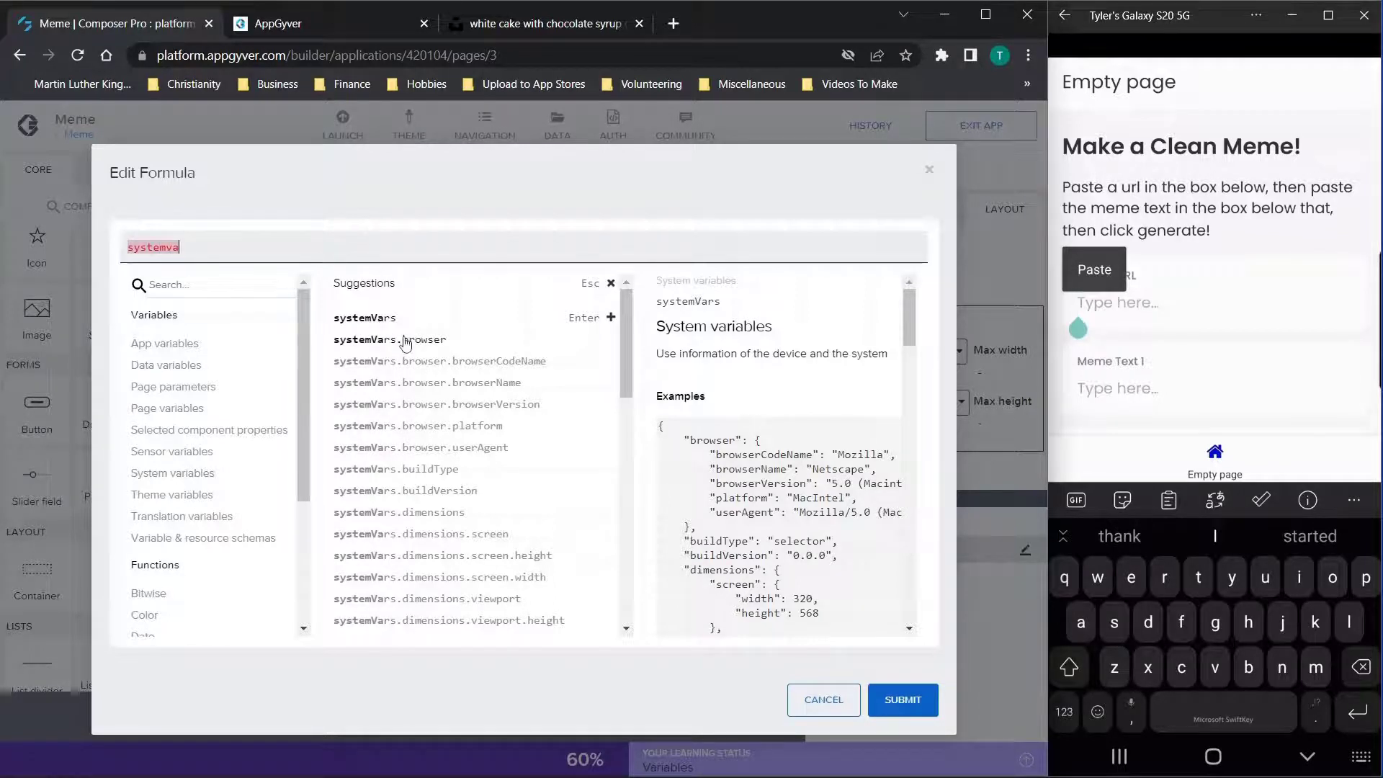
click(376, 317)
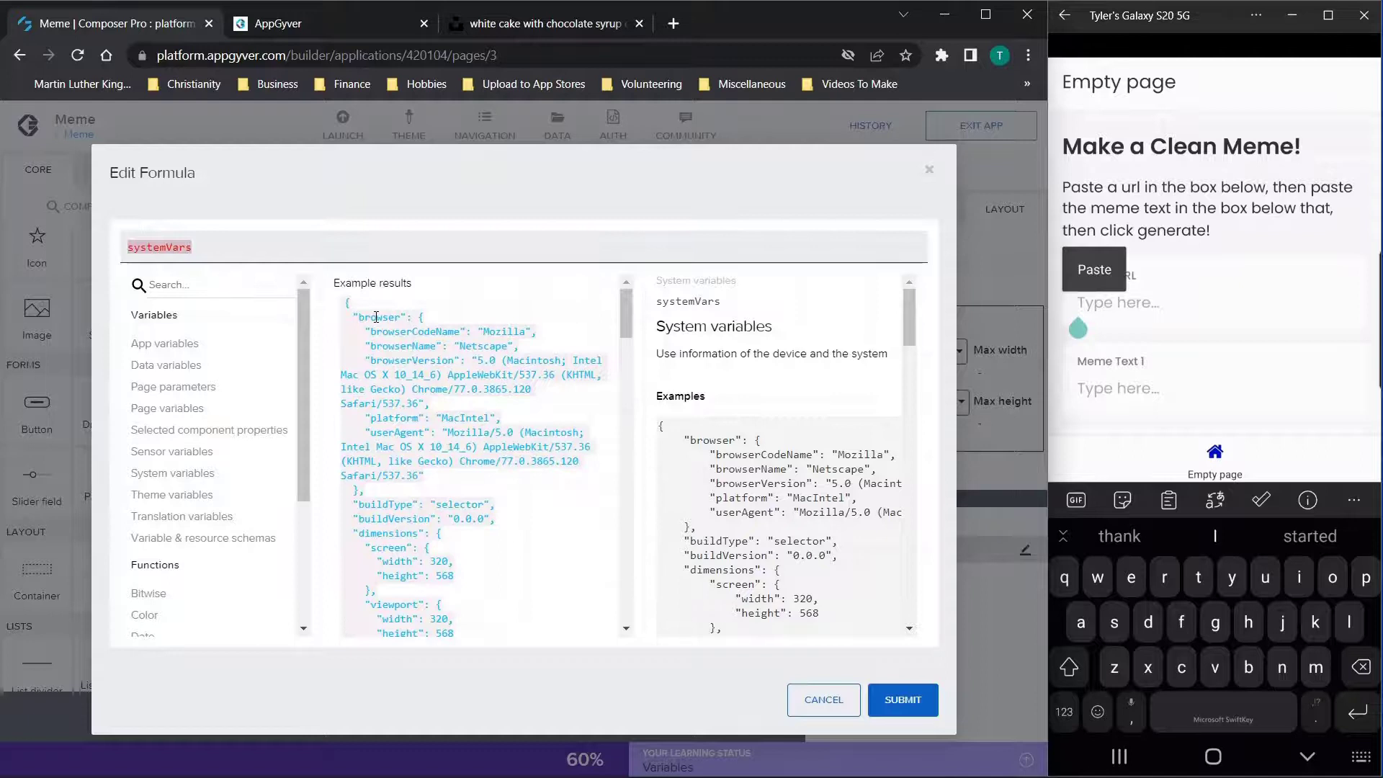
key(BackSpace)
key(BackSpace)
key(BackSpace)
key(BackSpace)
key(BackSpace)
key(BackSpace)
key(BackSpace)
key(BackSpace)
key(BackSpace)
key(BackSpace)
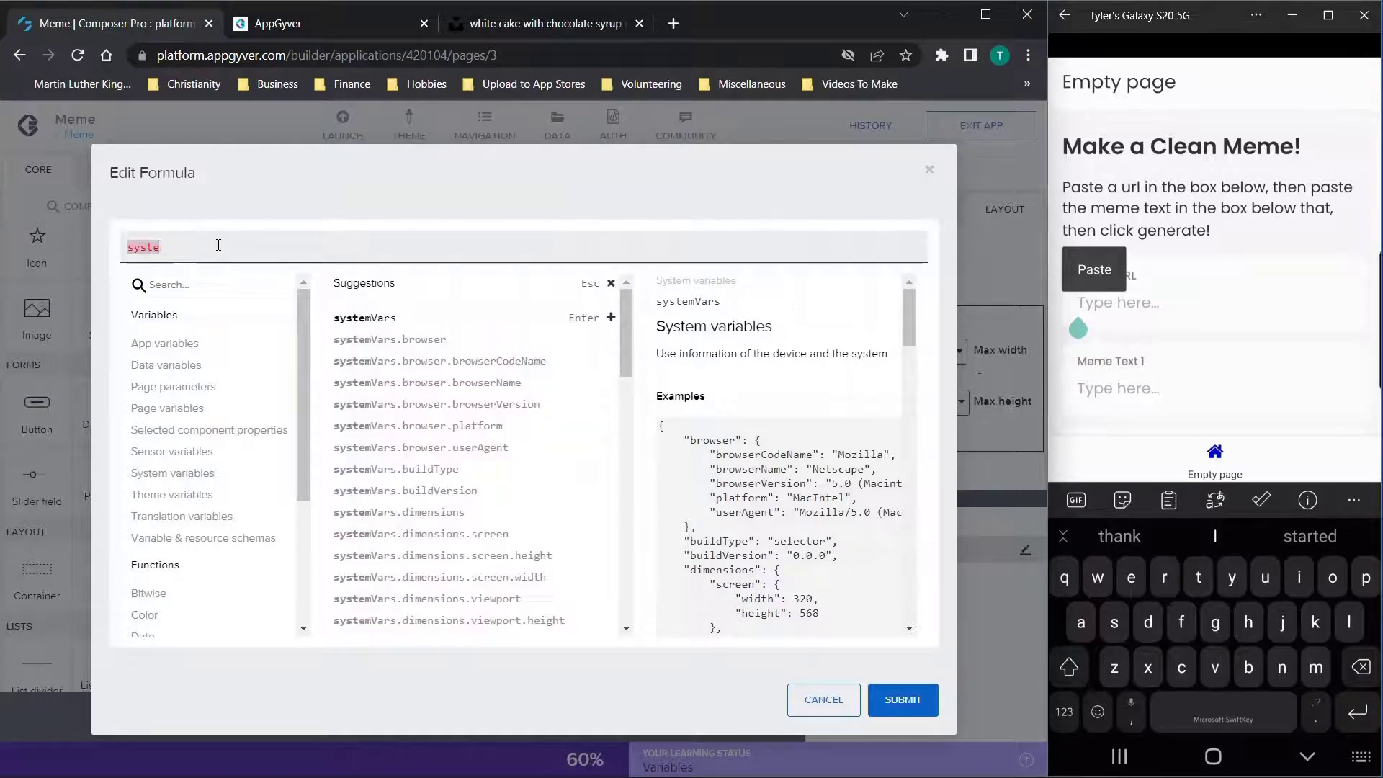
Set the card's Min width formula to systemVars.dimensions.screen.width and save it.
text(width)
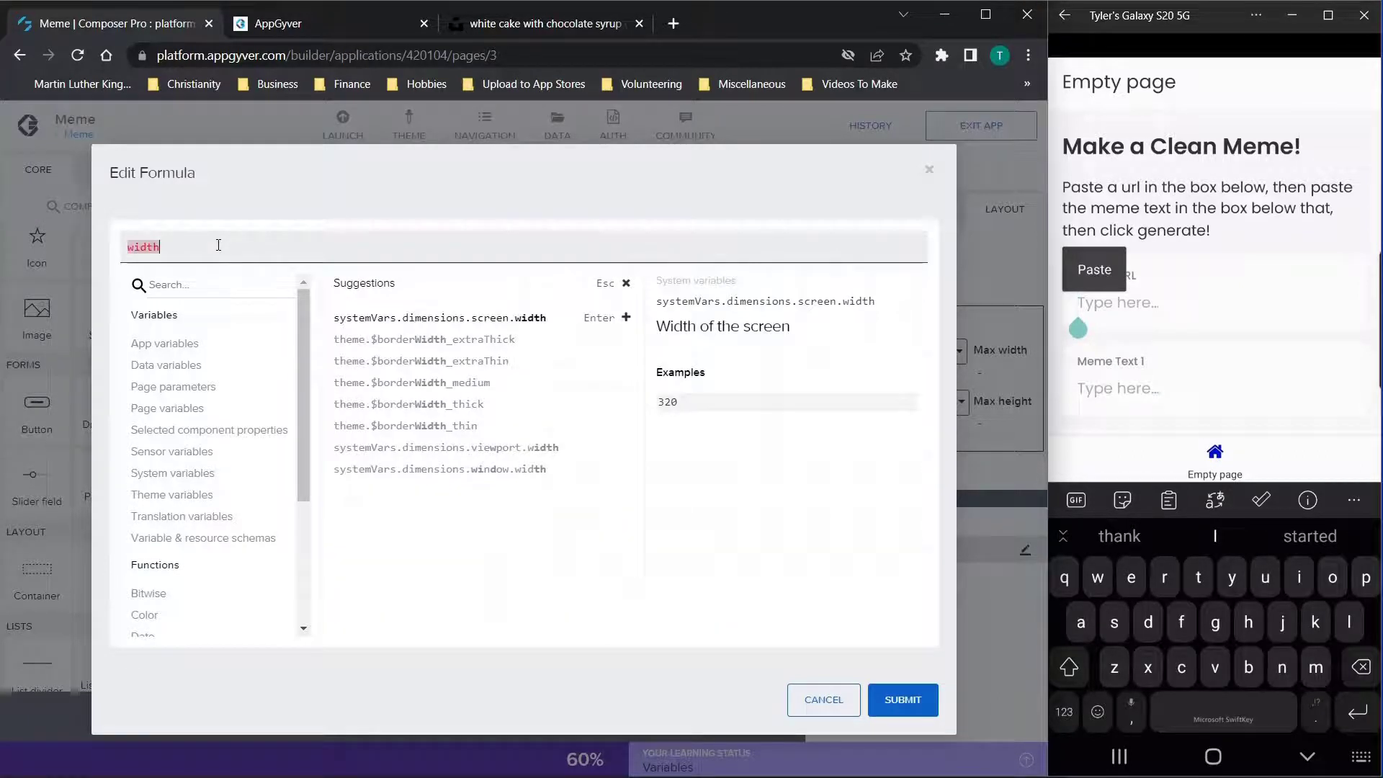
click(522, 323)
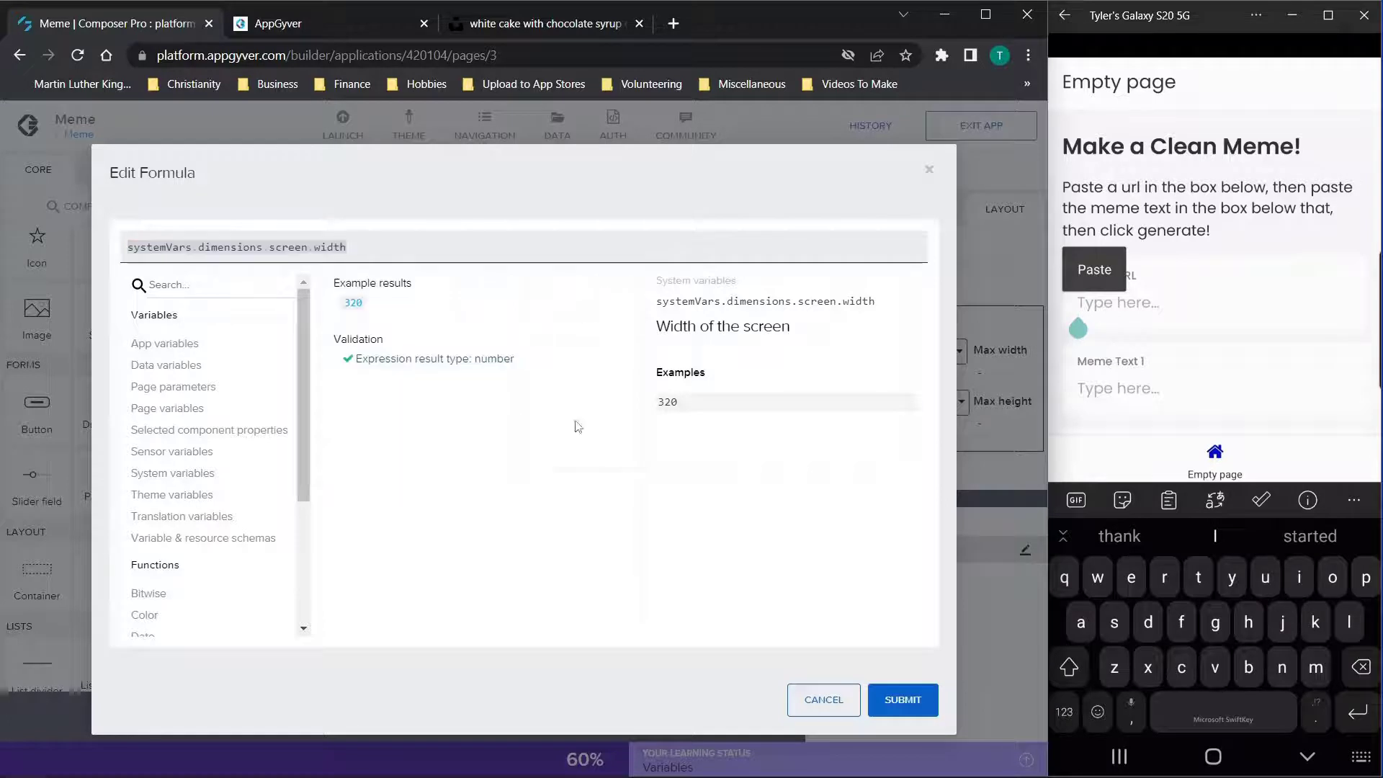
click(902, 702)
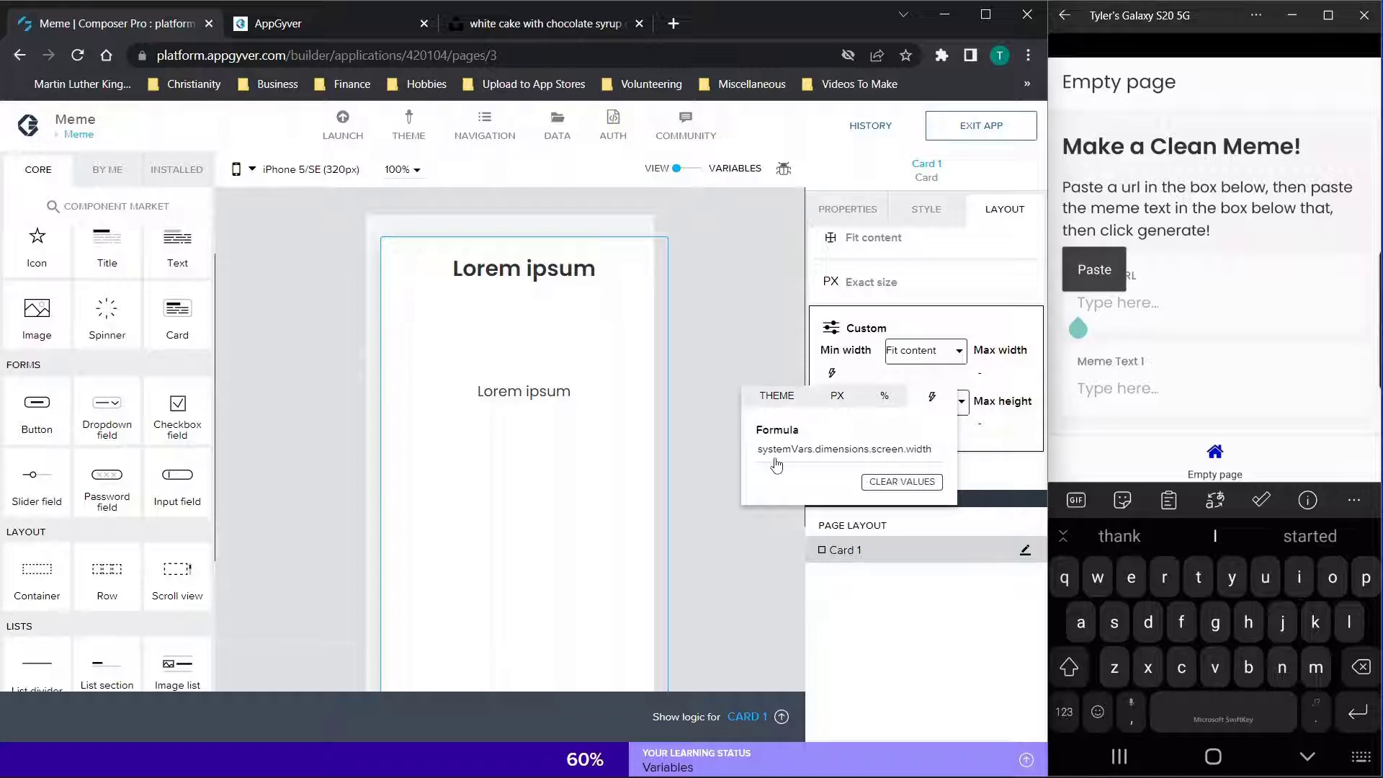
click(952, 317)
Review the card's Min height formula, submit it as is, and dismiss the keyboard in the phone preview.
click(832, 423)
click(830, 503)
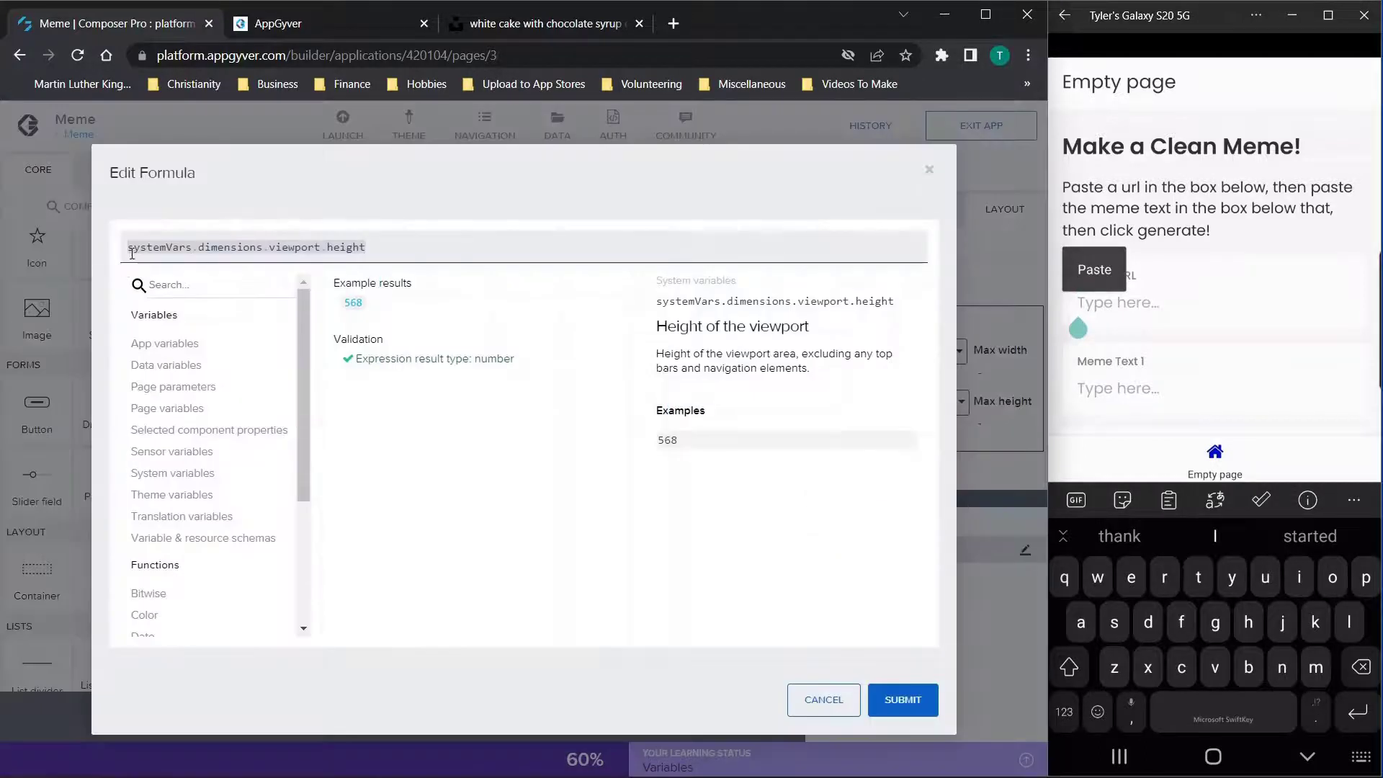
drag(128, 247, 380, 248)
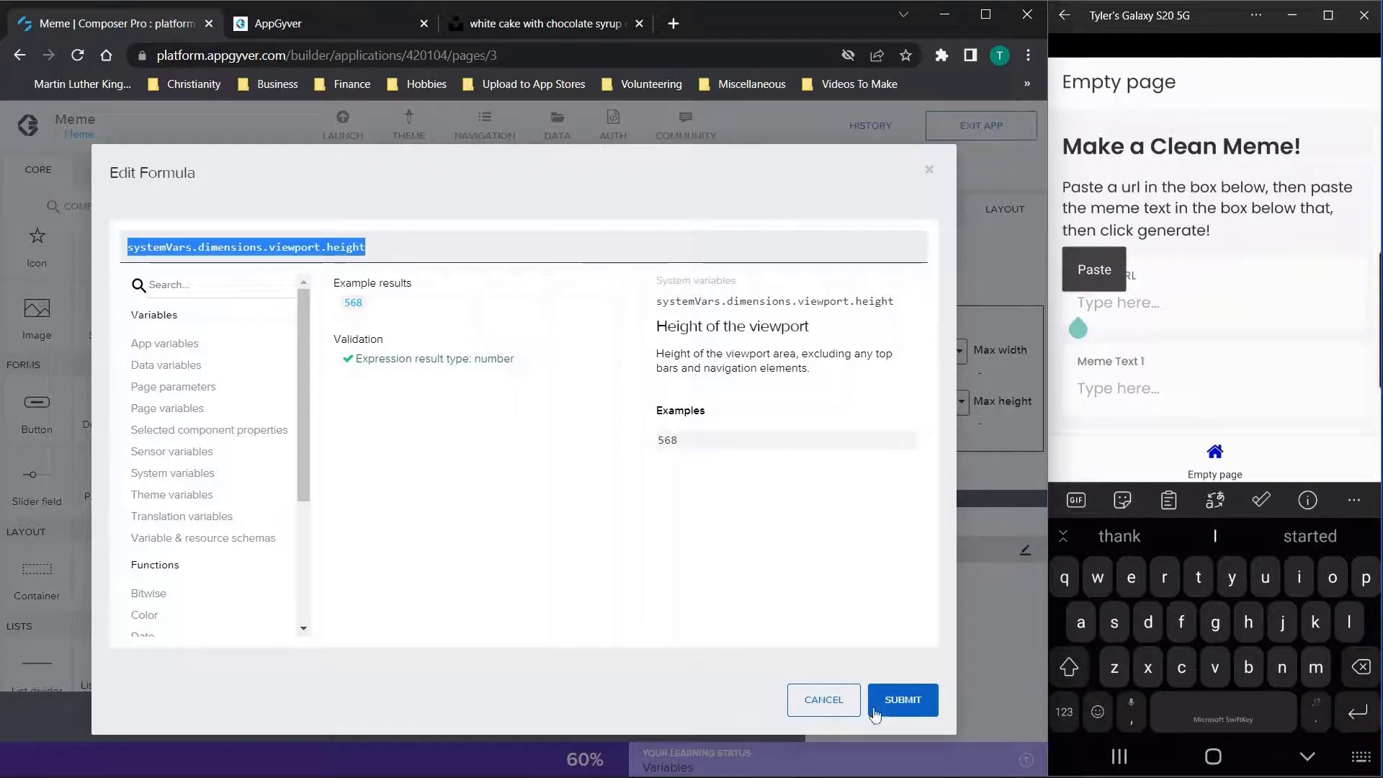
click(902, 699)
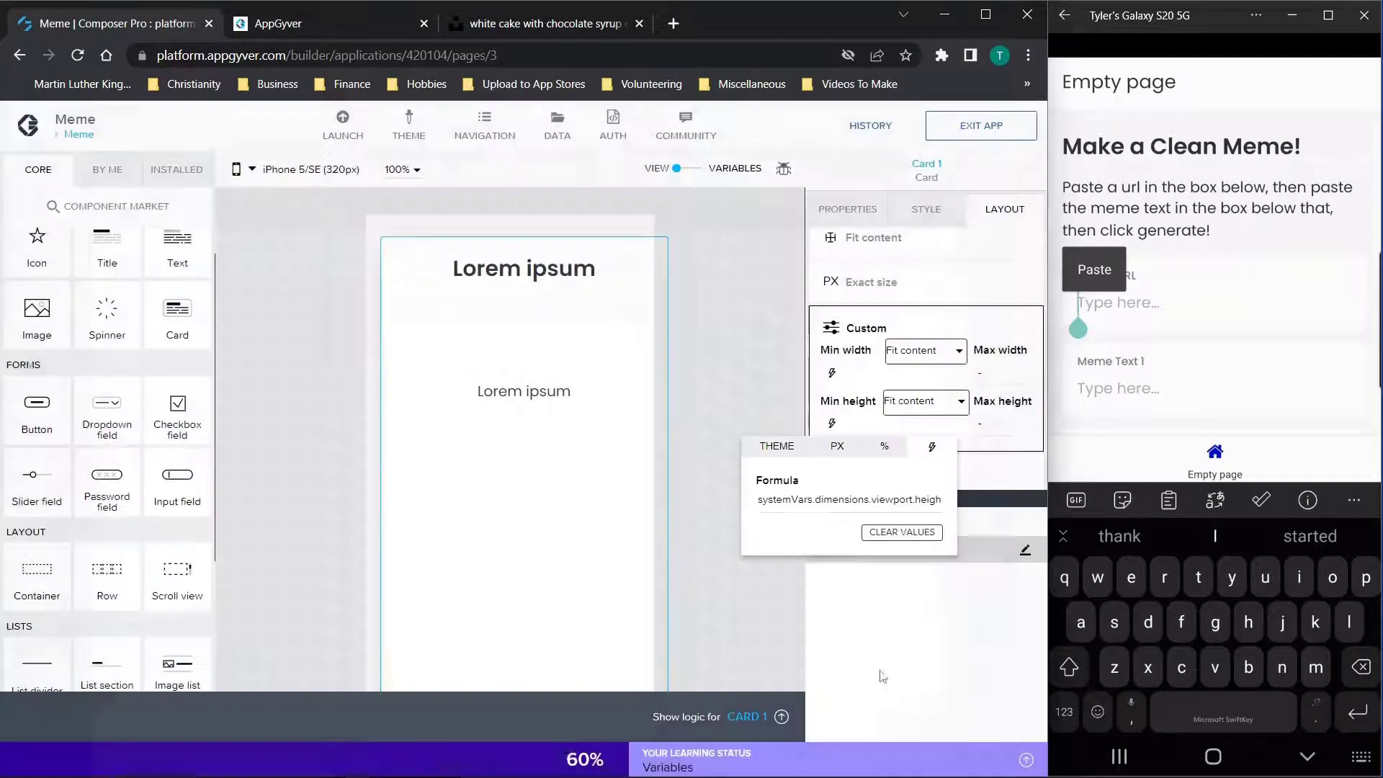
click(1017, 441)
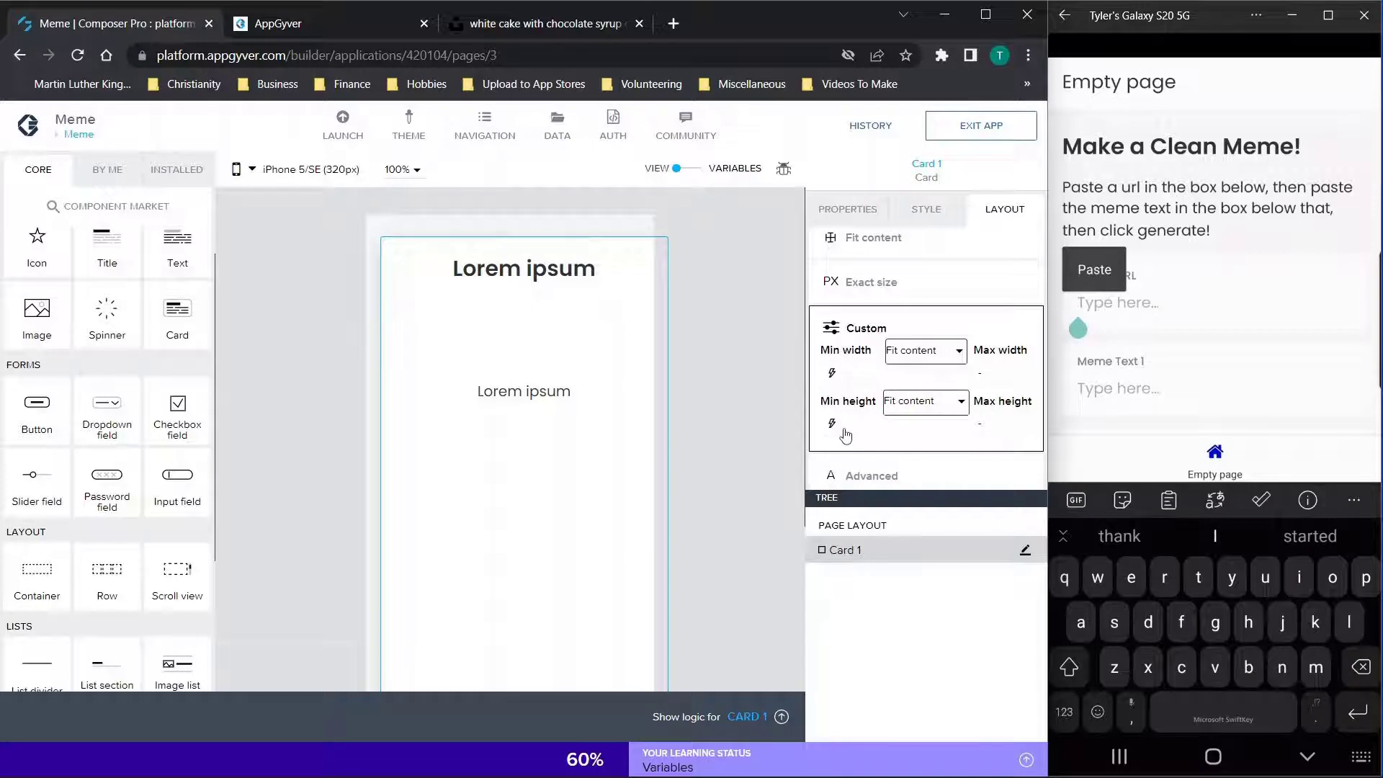
scroll(873, 393, down, 1)
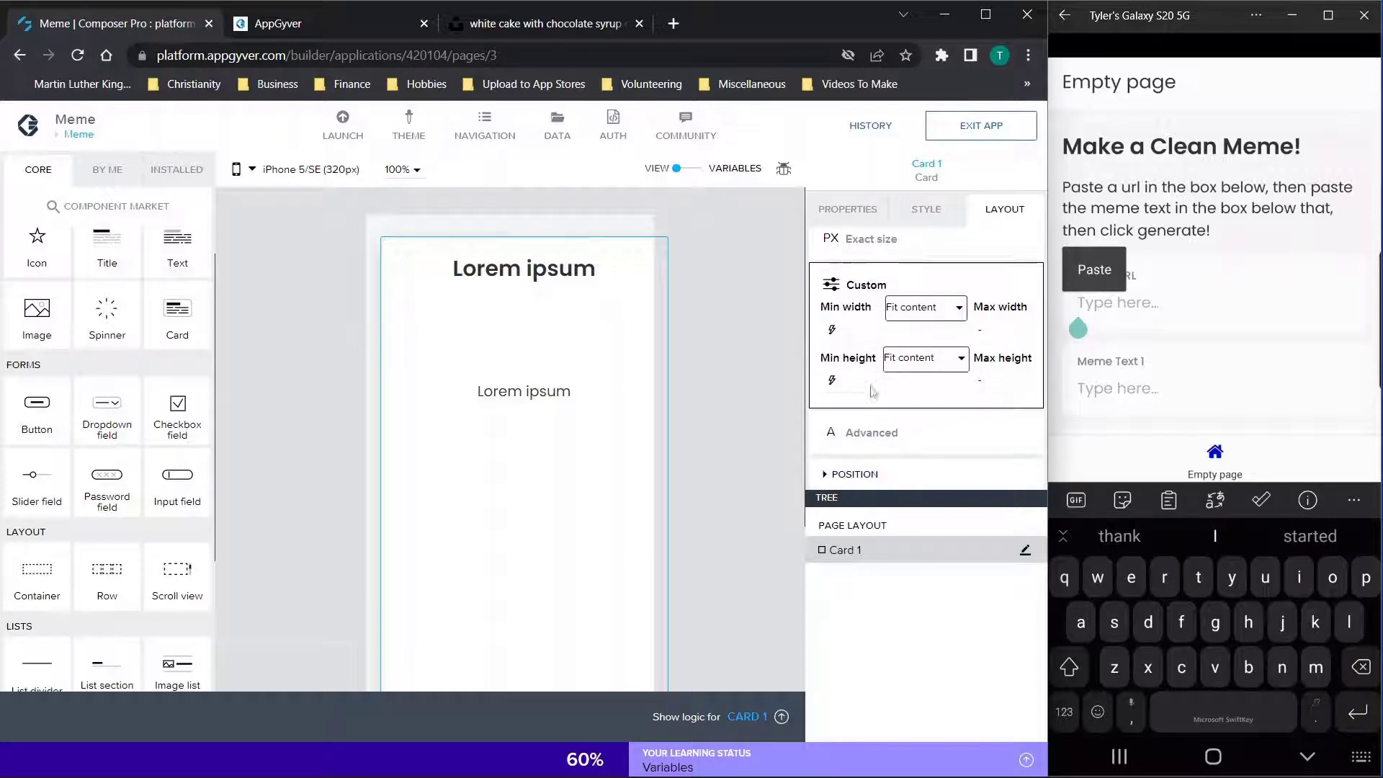
click(1118, 221)
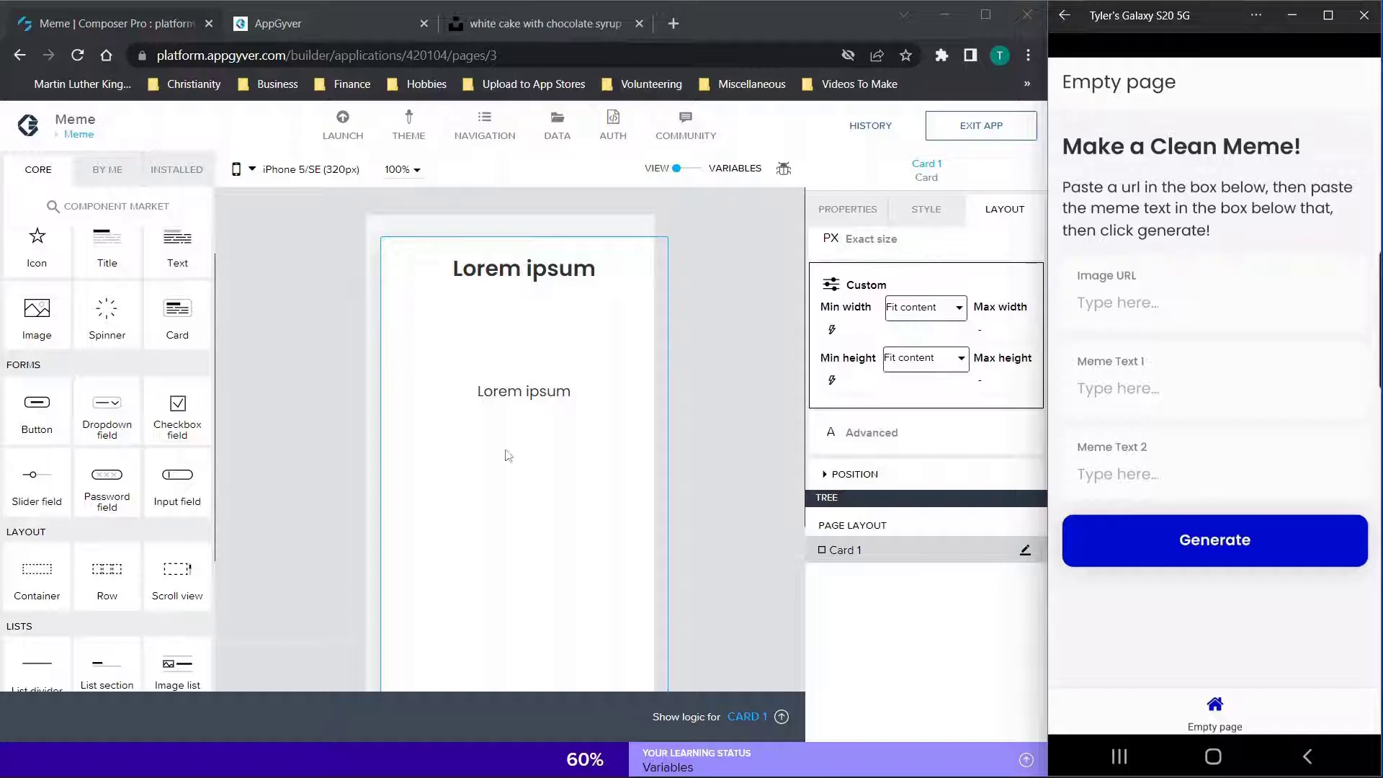
Open the card in the component style editor and examine Title 1's text alignment and width and height settings.
click(1024, 553)
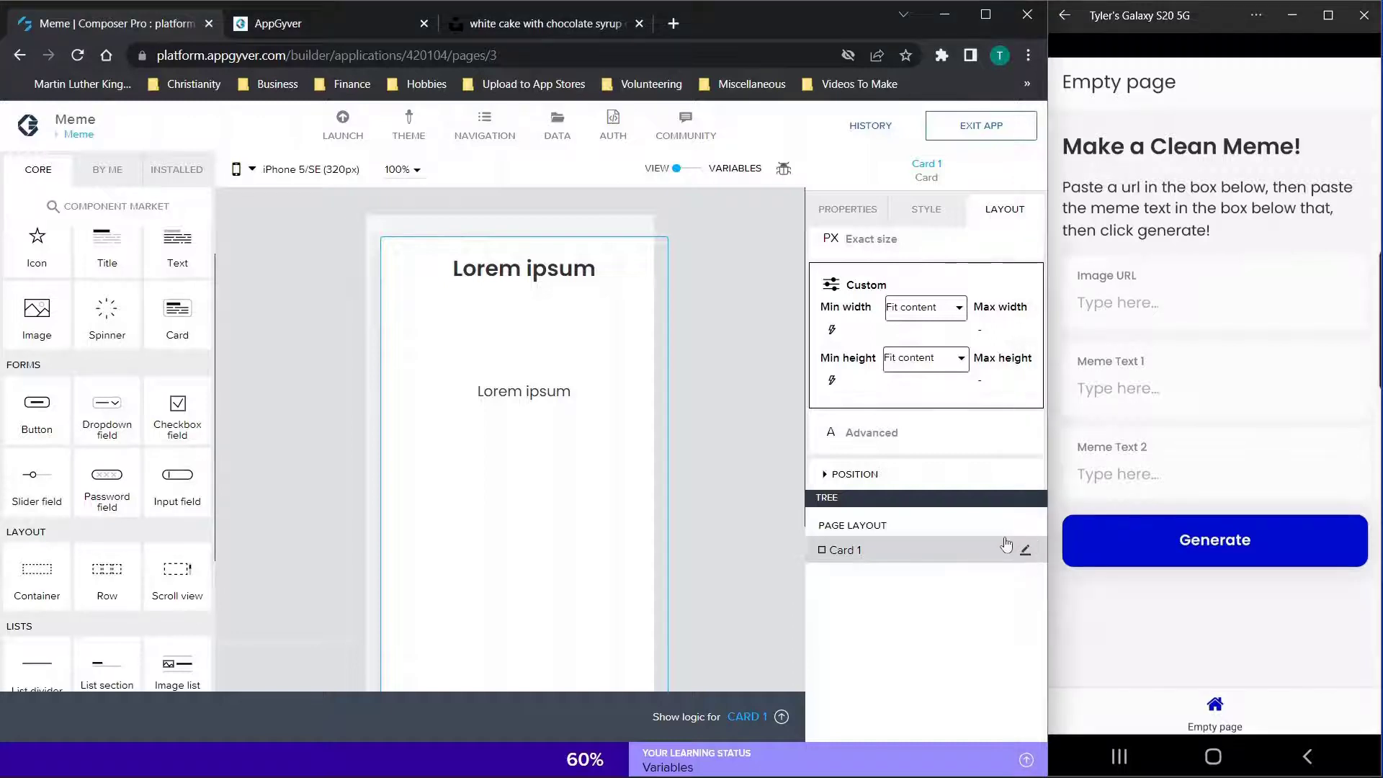
click(1026, 551)
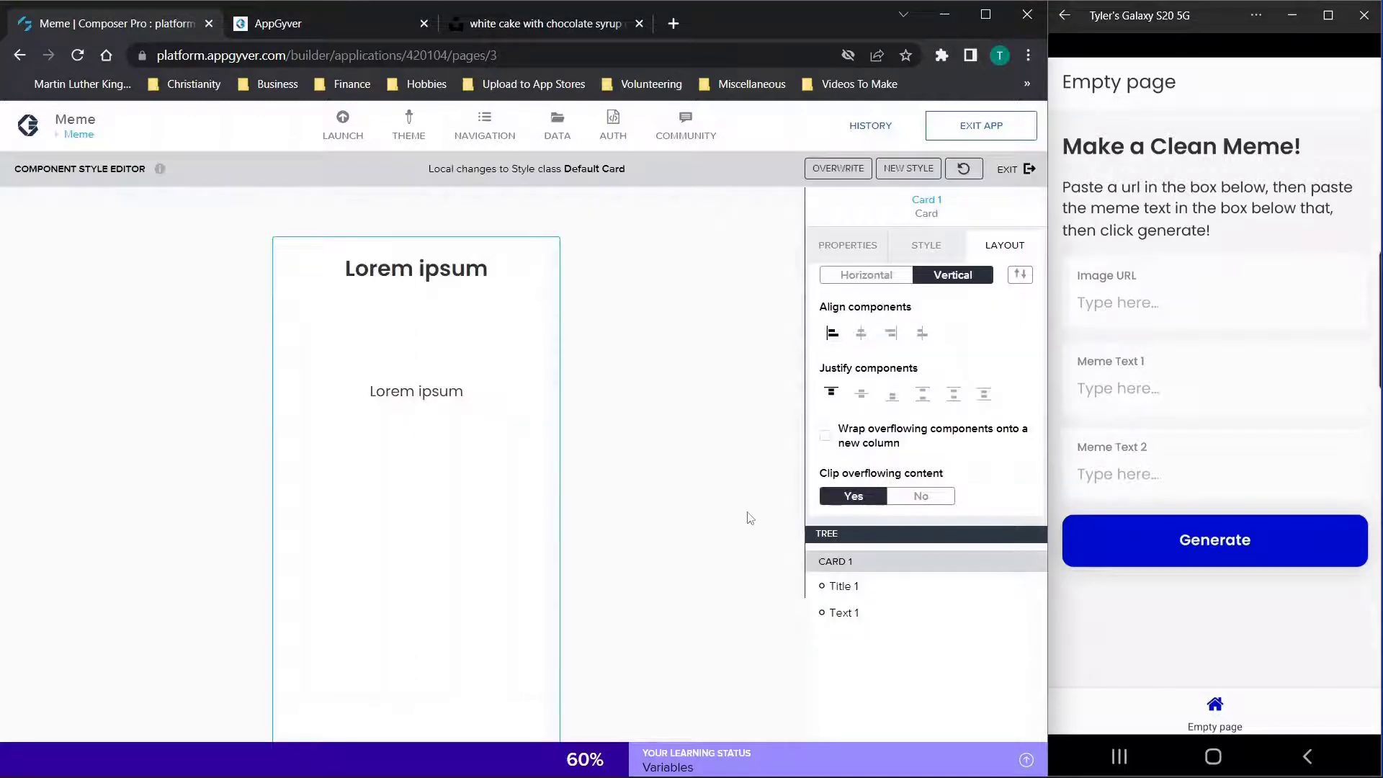
click(847, 585)
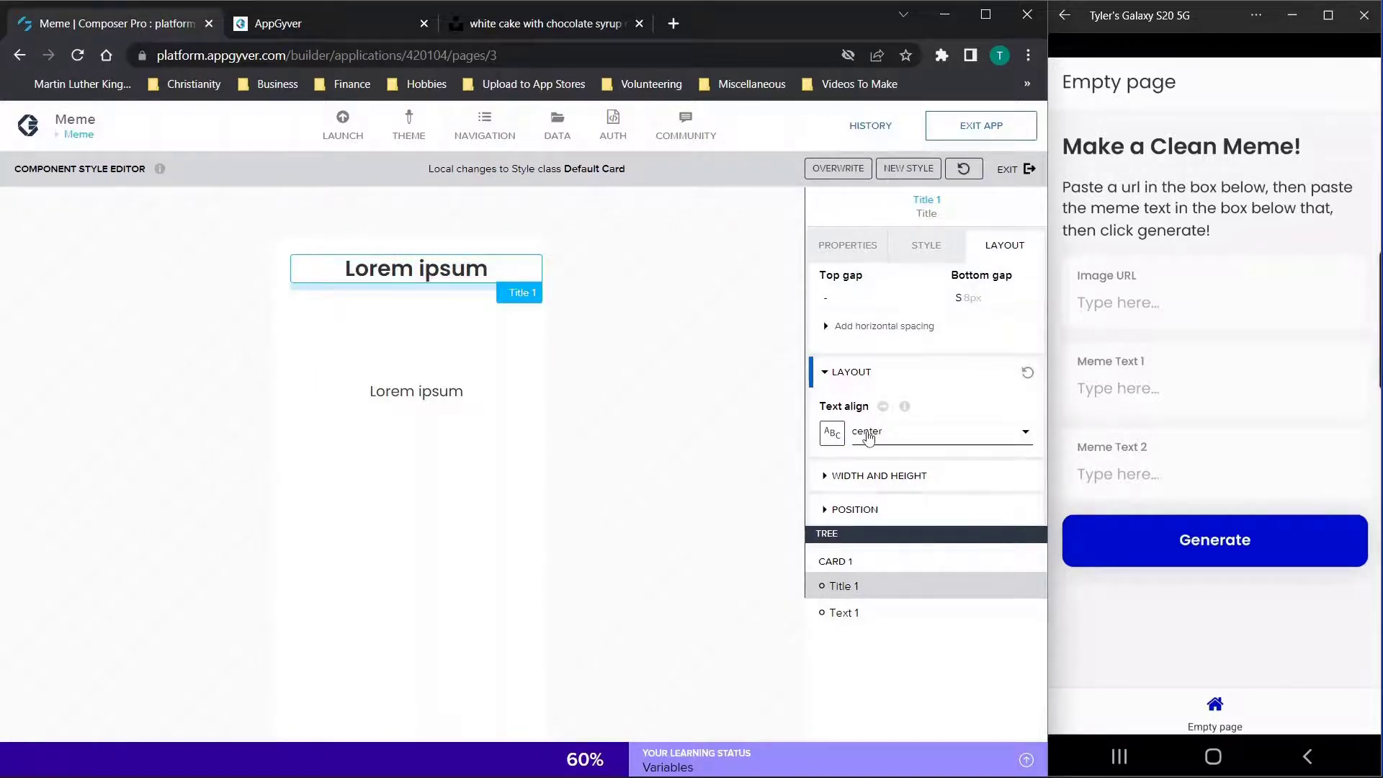
mouse_move(880, 418)
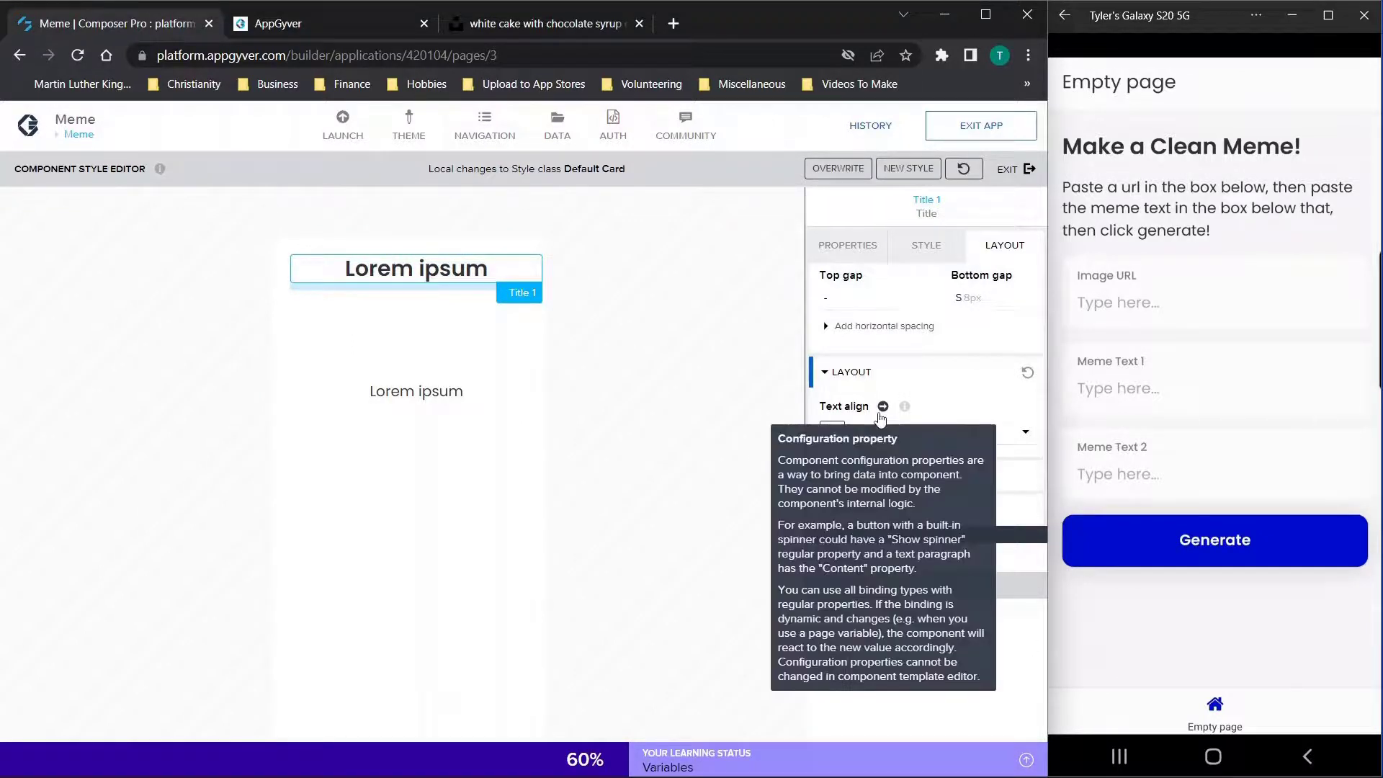
click(901, 475)
scroll(917, 445, down, 3)
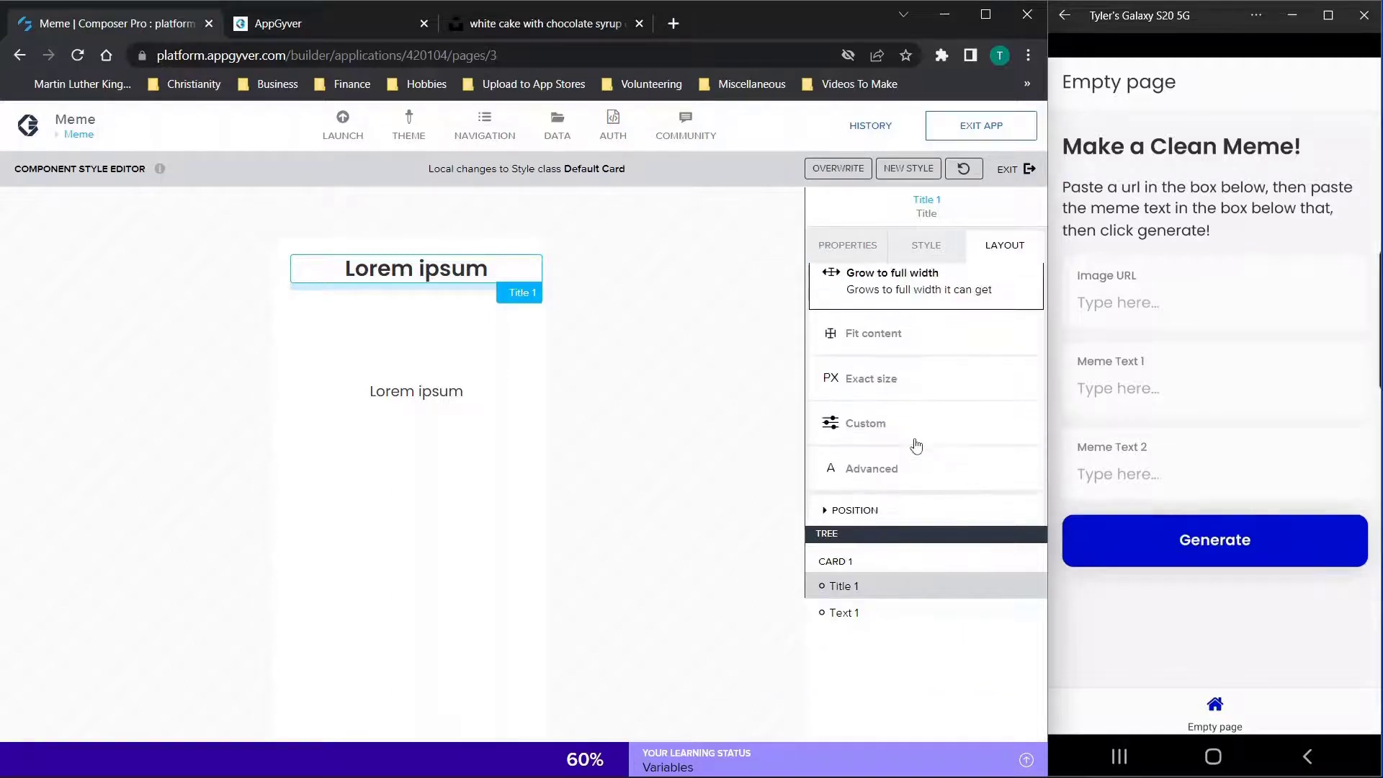
Examine the text color choices in Title 1's Content Primary Heading style, leaving the color as it is.
click(926, 259)
click(1022, 317)
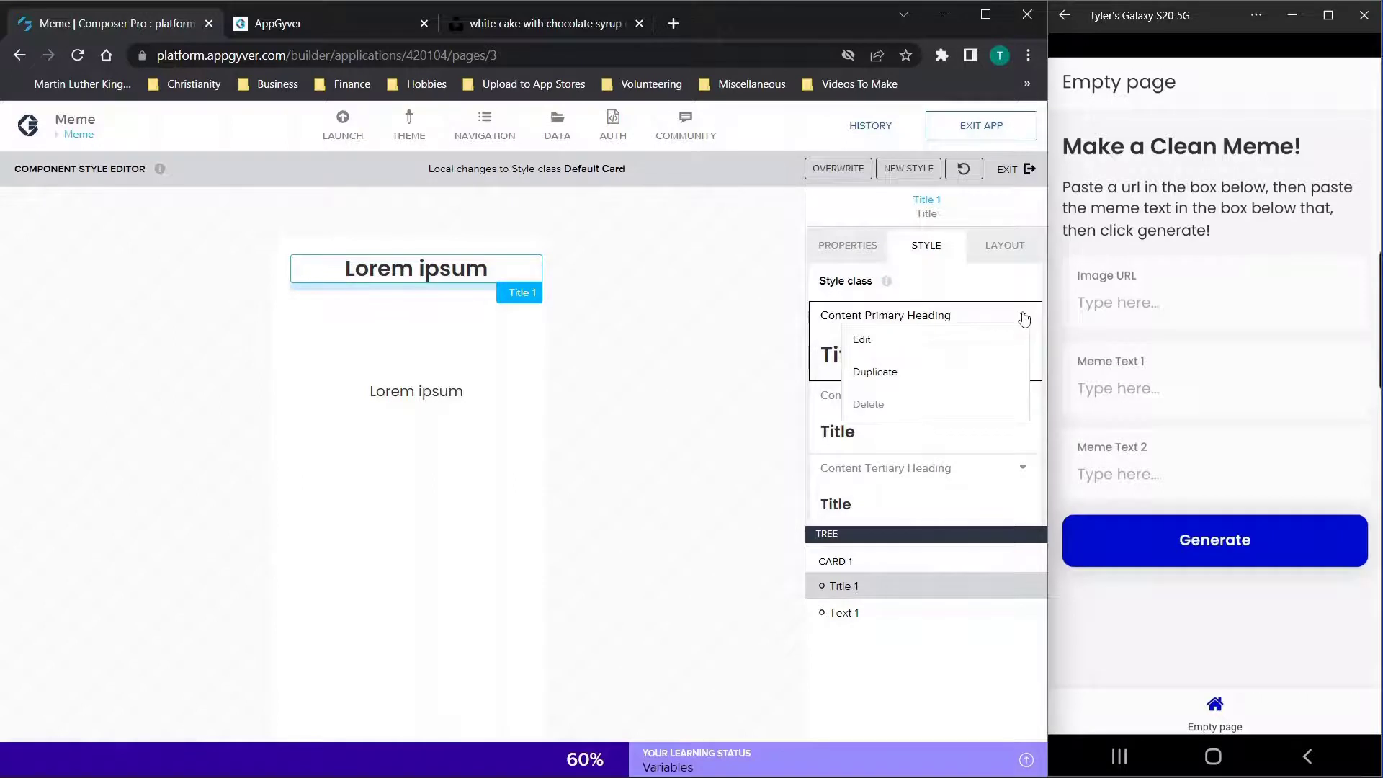
click(909, 341)
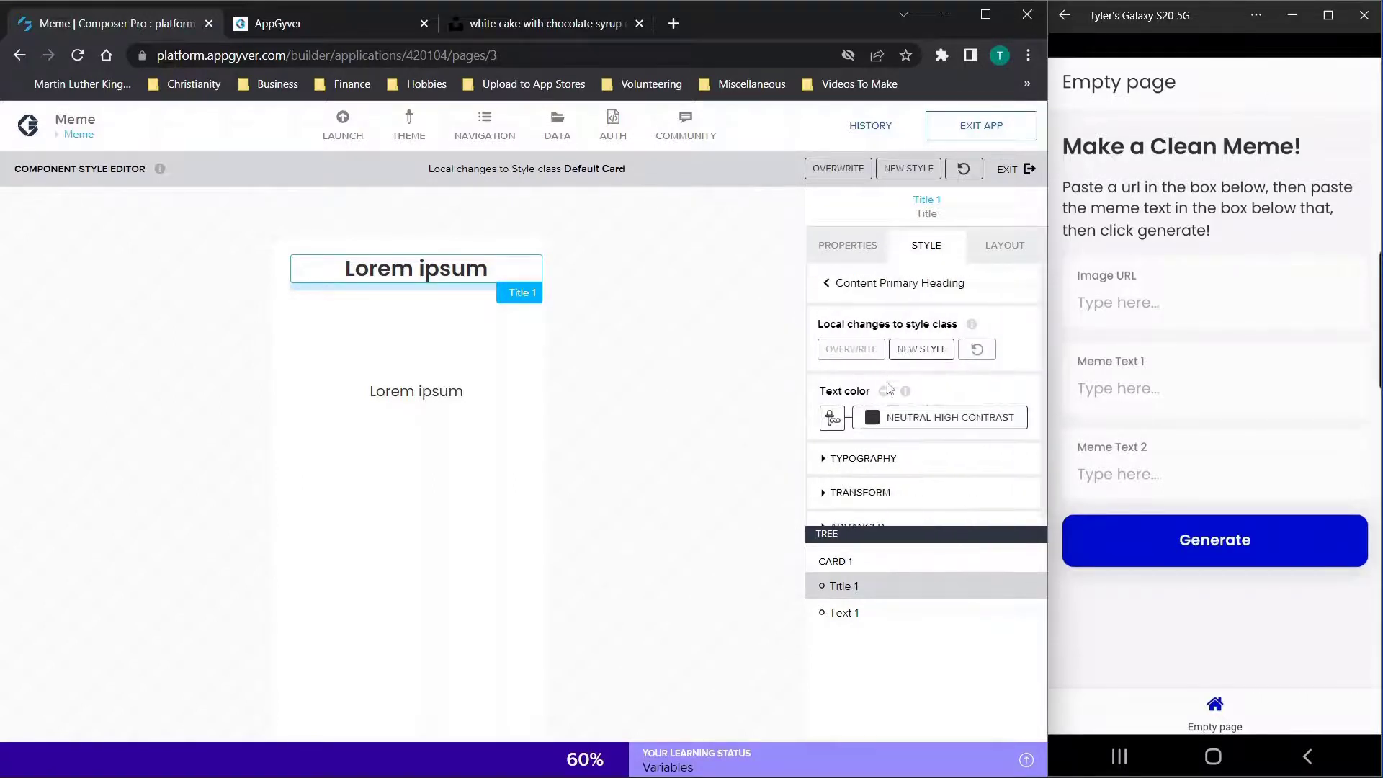
click(902, 421)
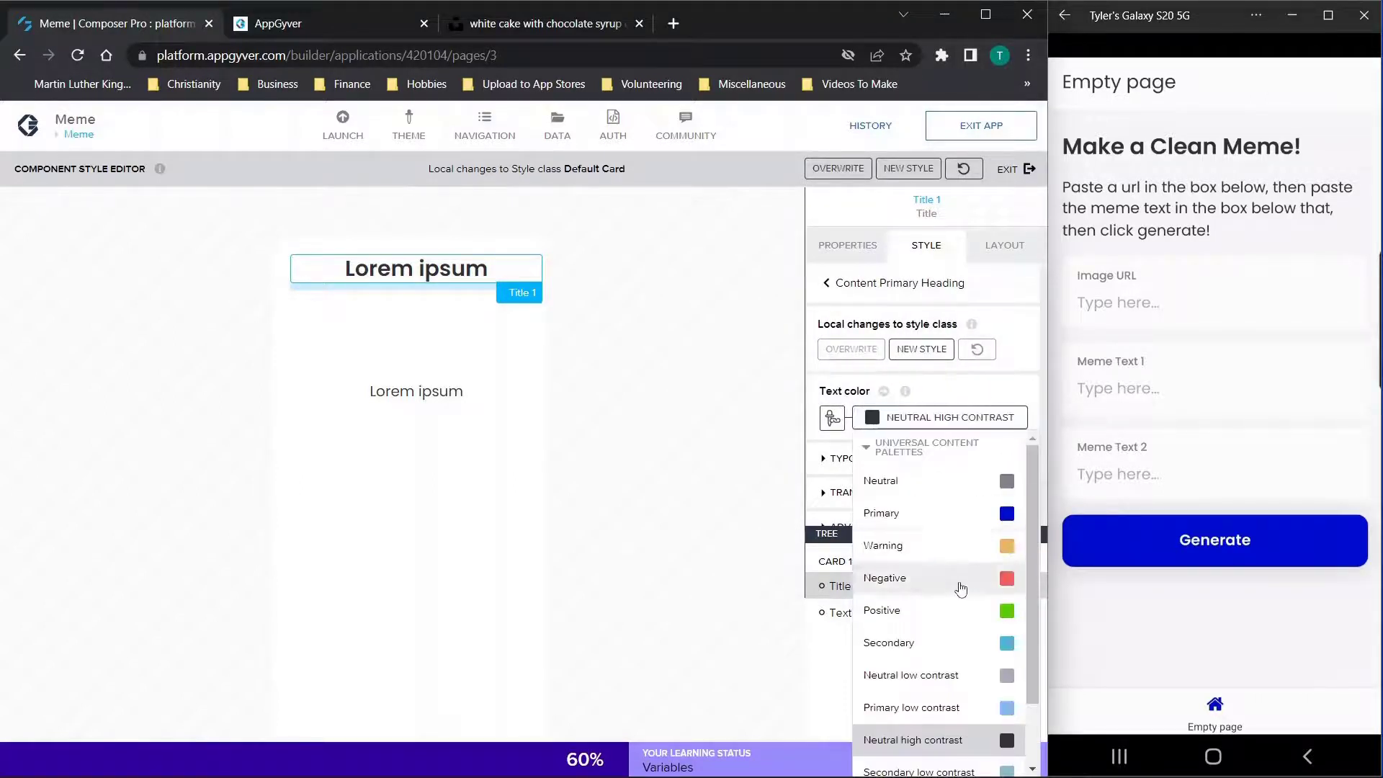
click(960, 386)
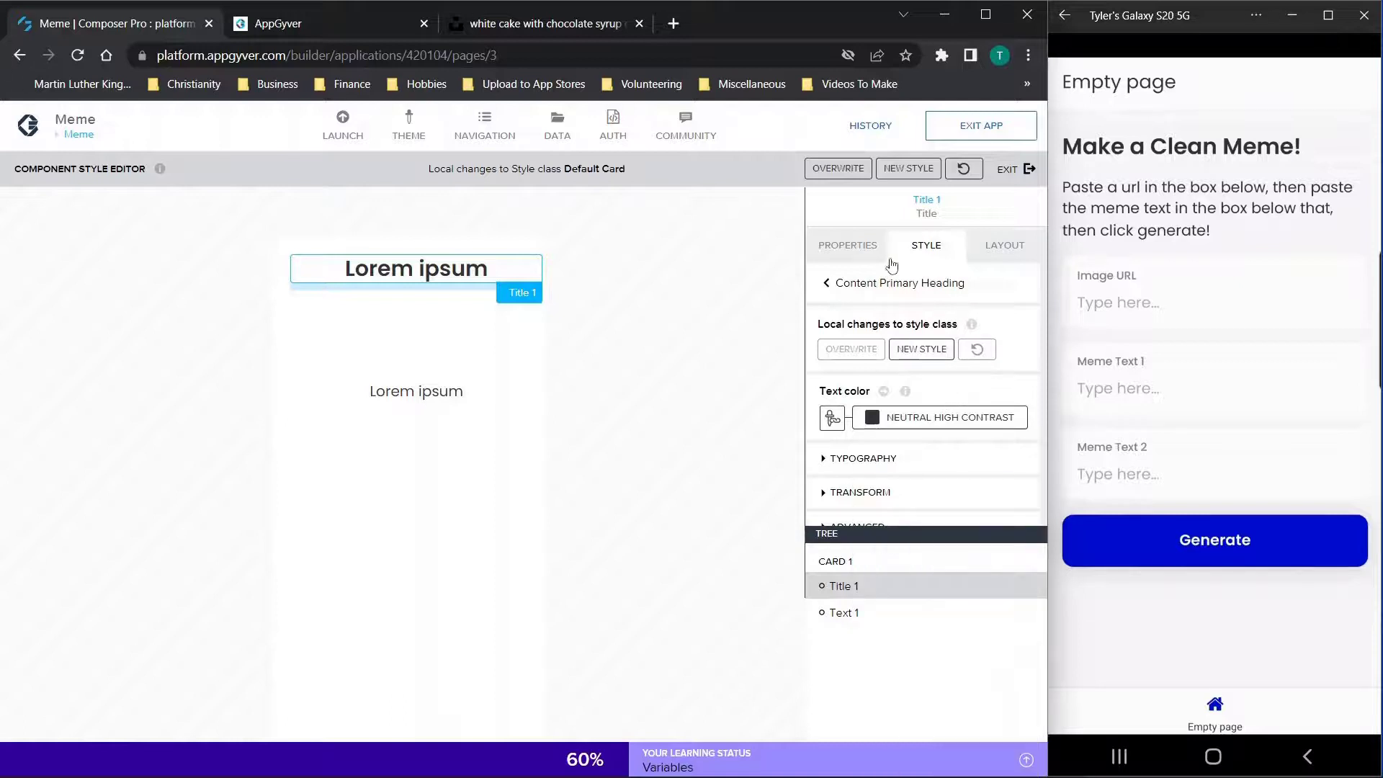
Review the heading style classes available for Title 1, including Page Primary Heading, and its layout settings.
click(857, 284)
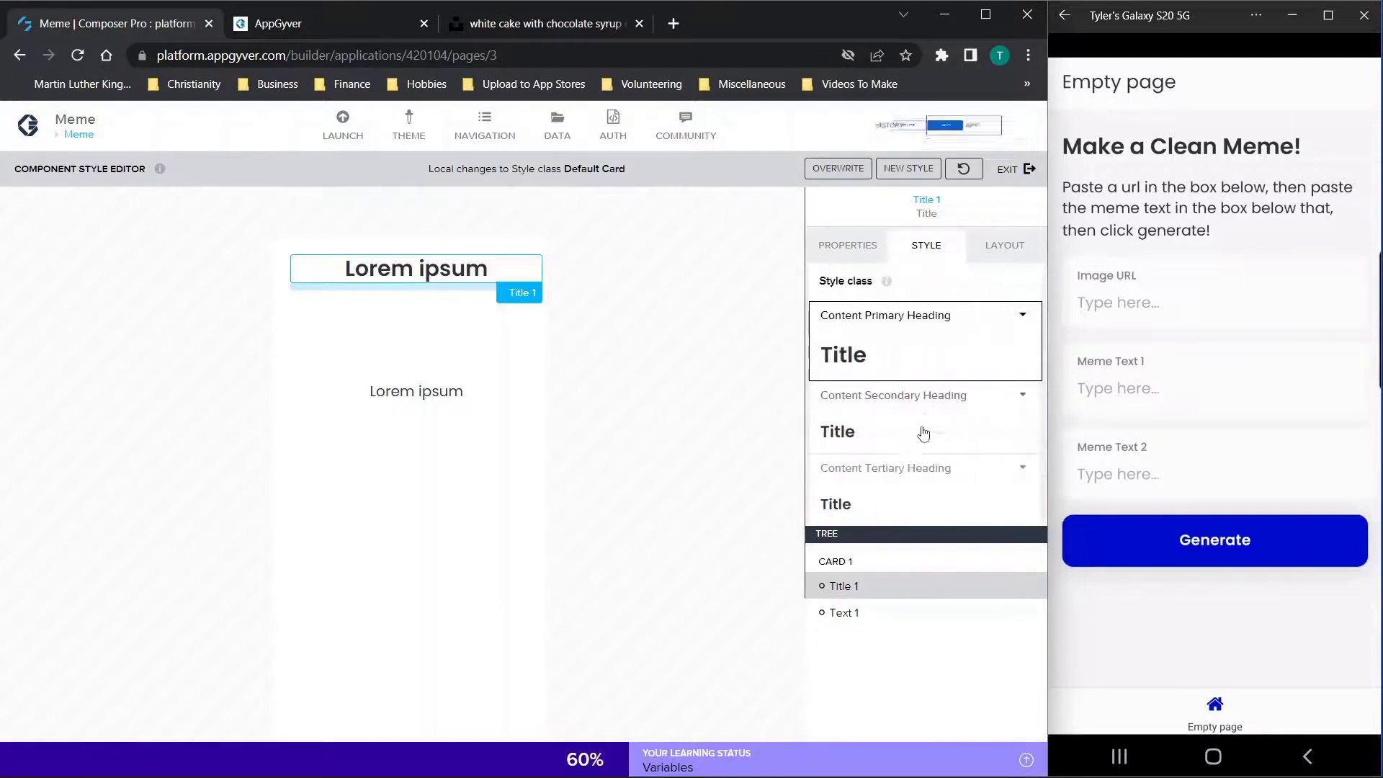
scroll(925, 433, down, 2)
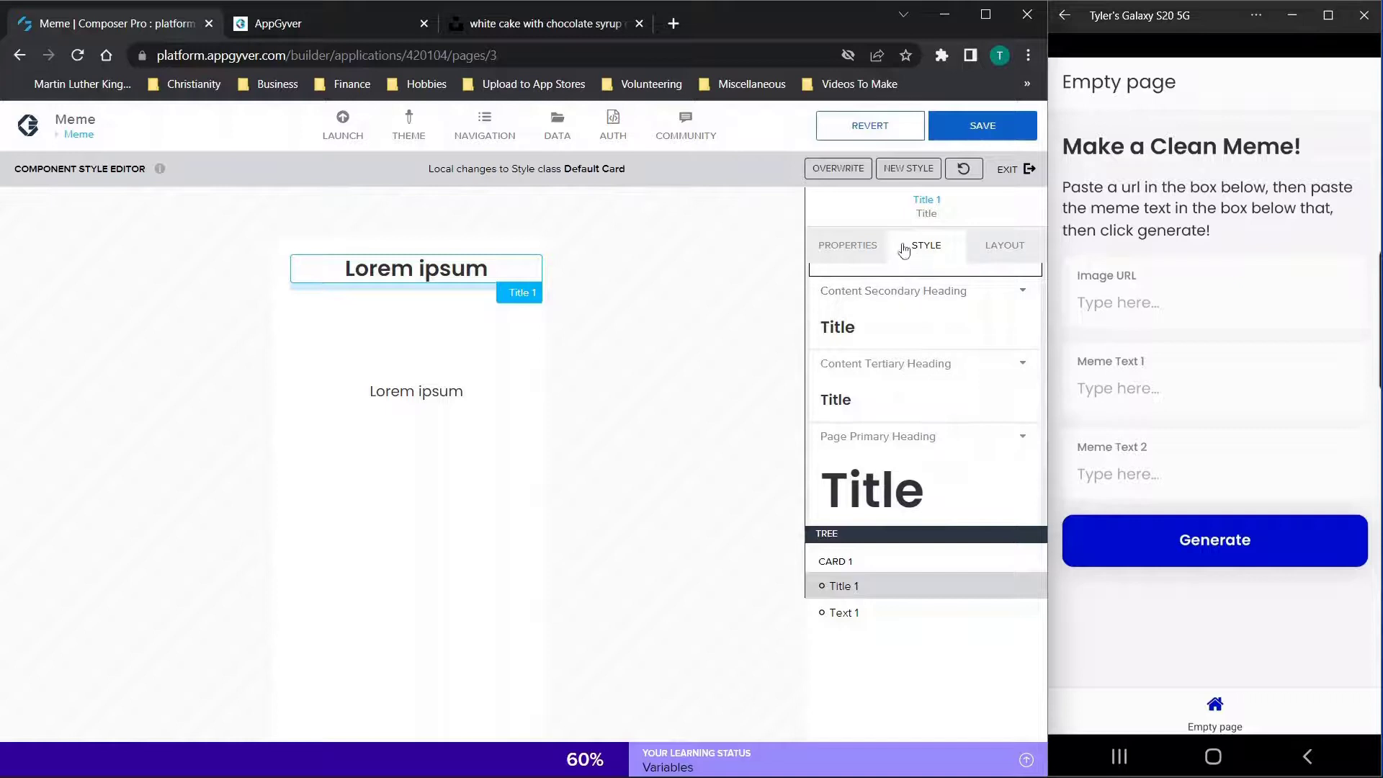
click(979, 249)
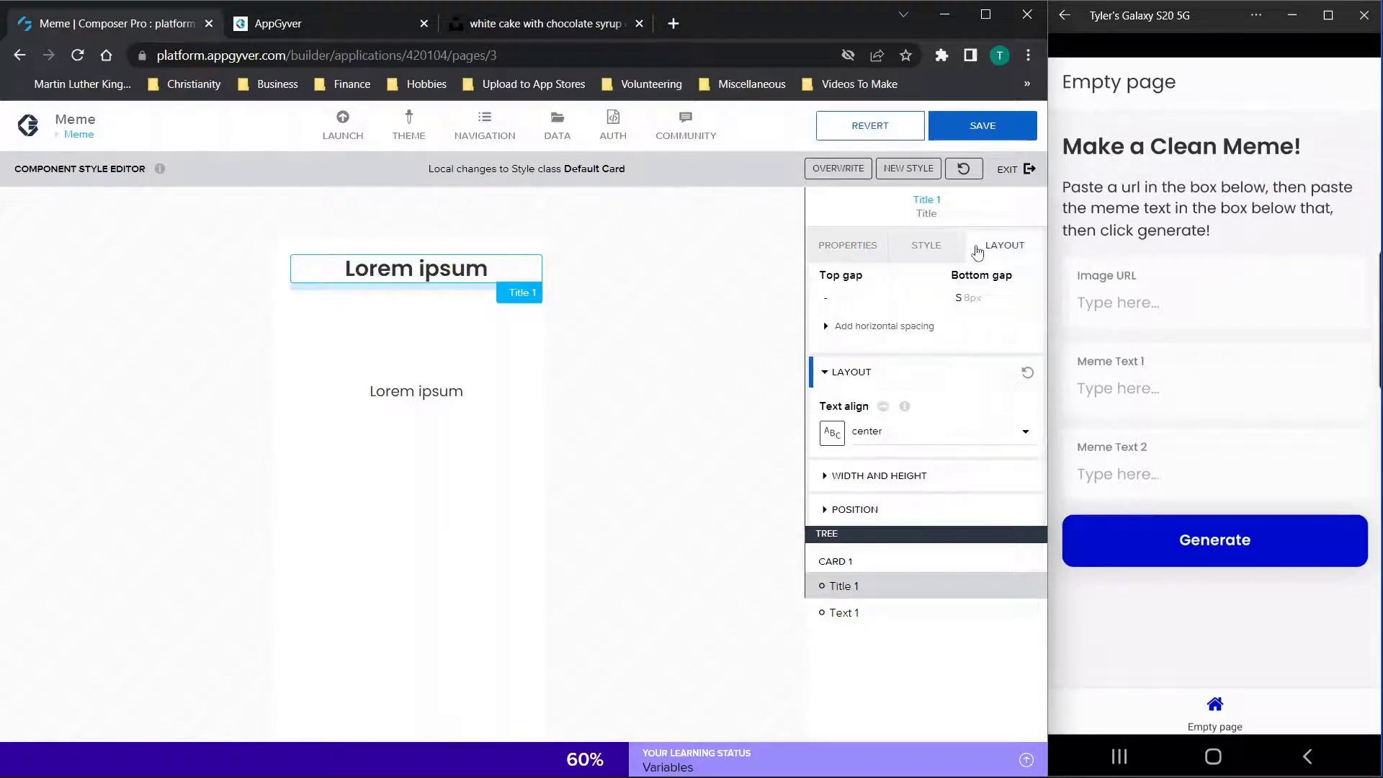
Examine Text 1's width and height options and the unit choices for its top position offset, and save the application.
click(843, 613)
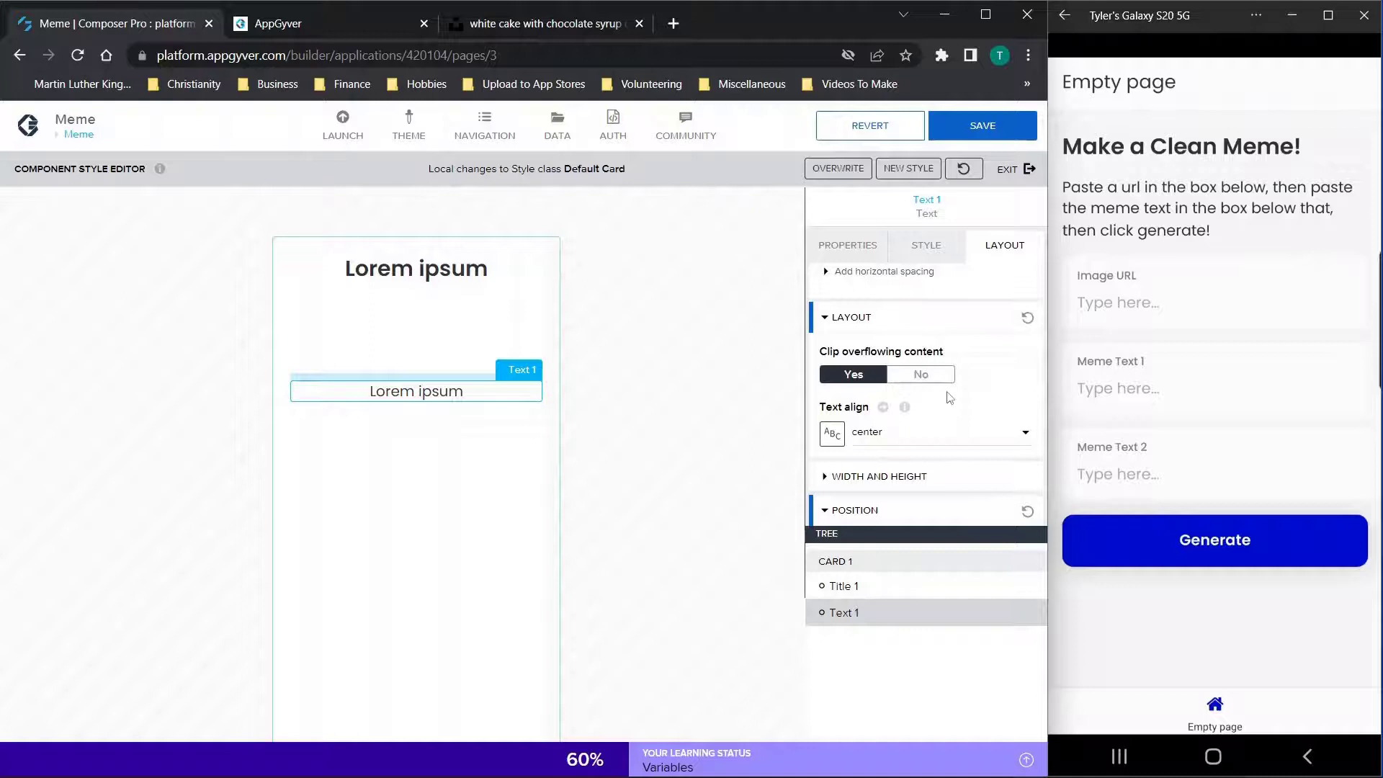
scroll(949, 398, down, 1)
click(861, 427)
scroll(877, 441, down, 5)
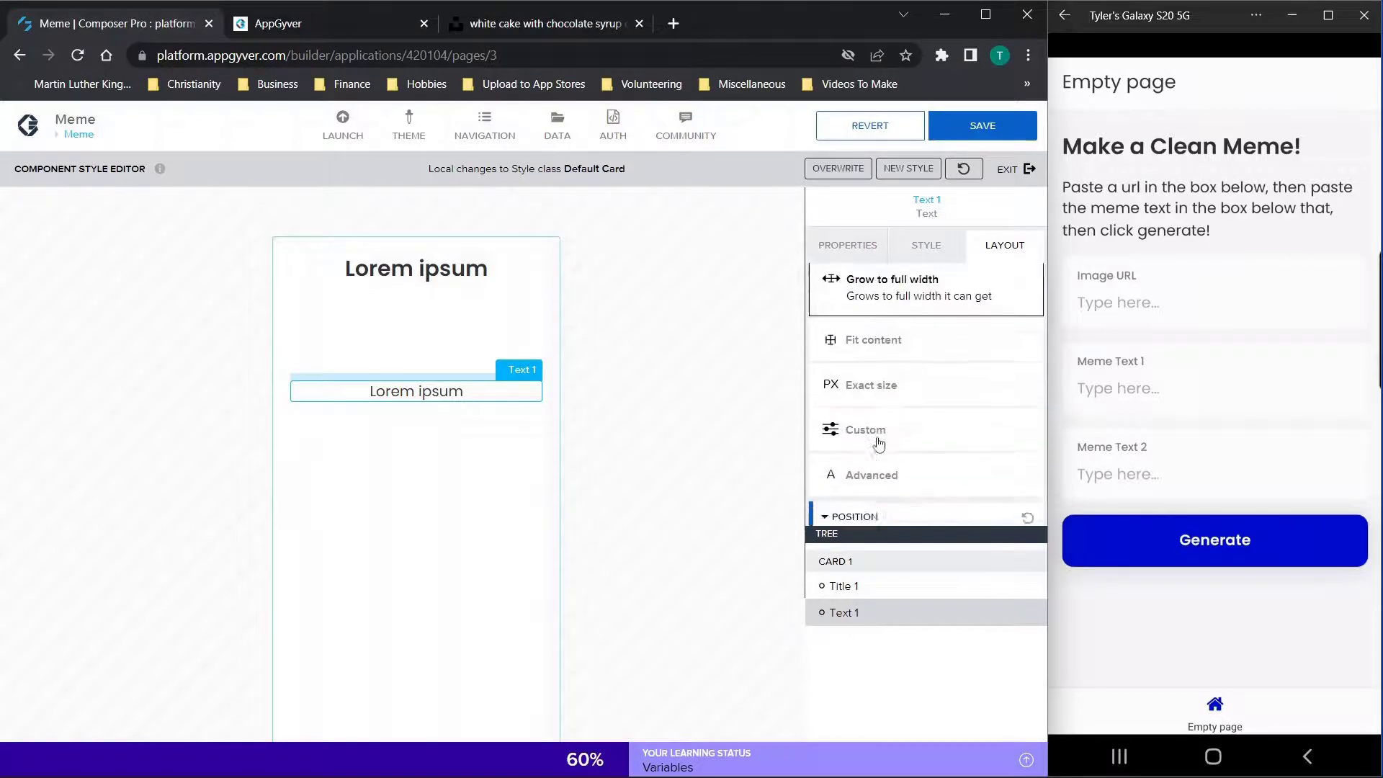
scroll(878, 450, down, 3)
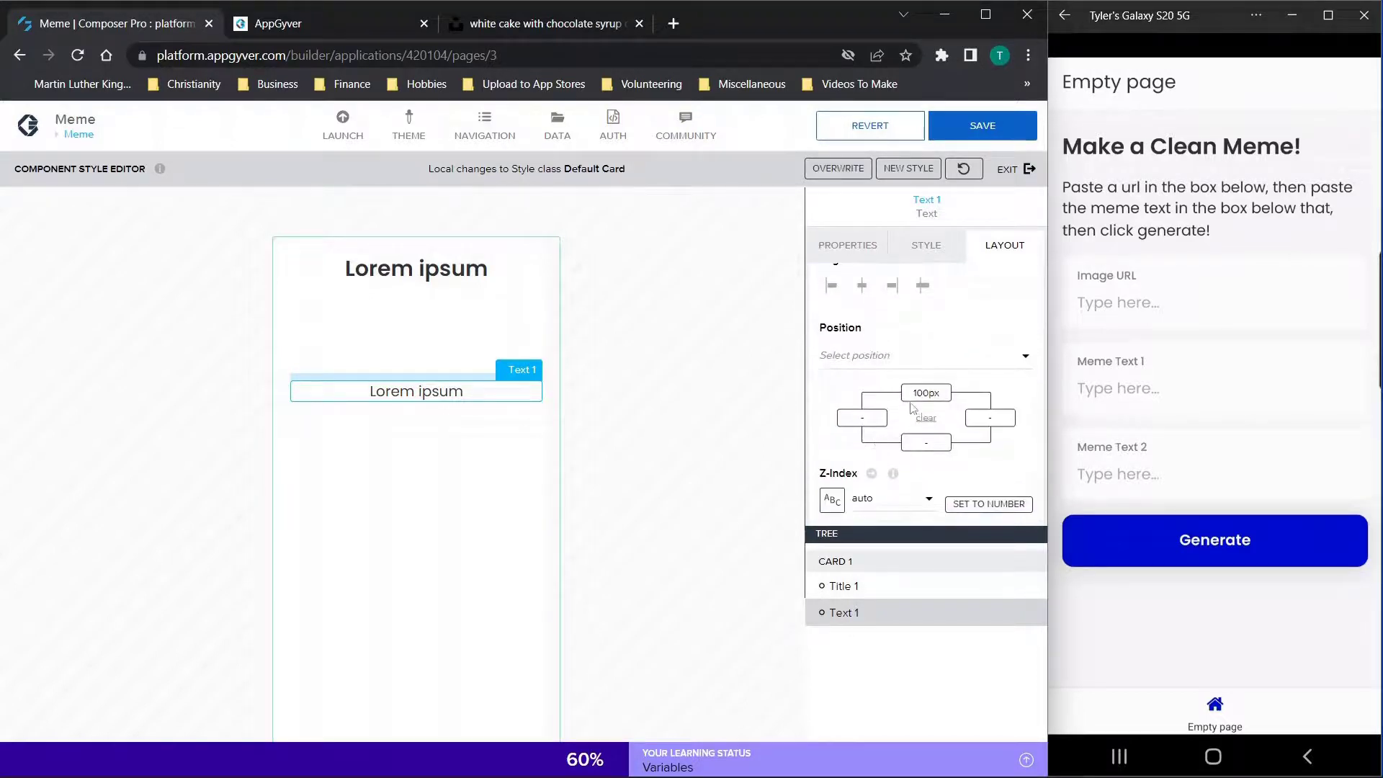
click(949, 400)
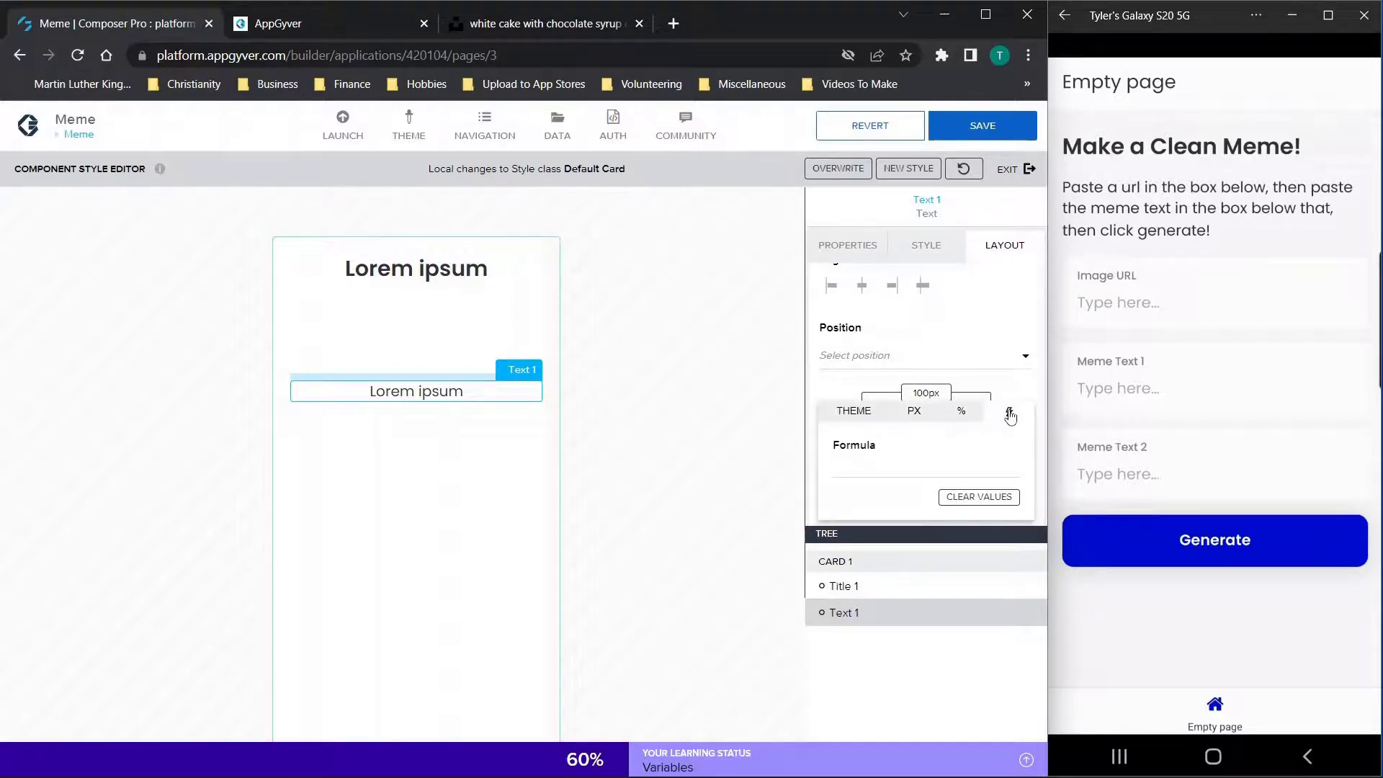
click(841, 398)
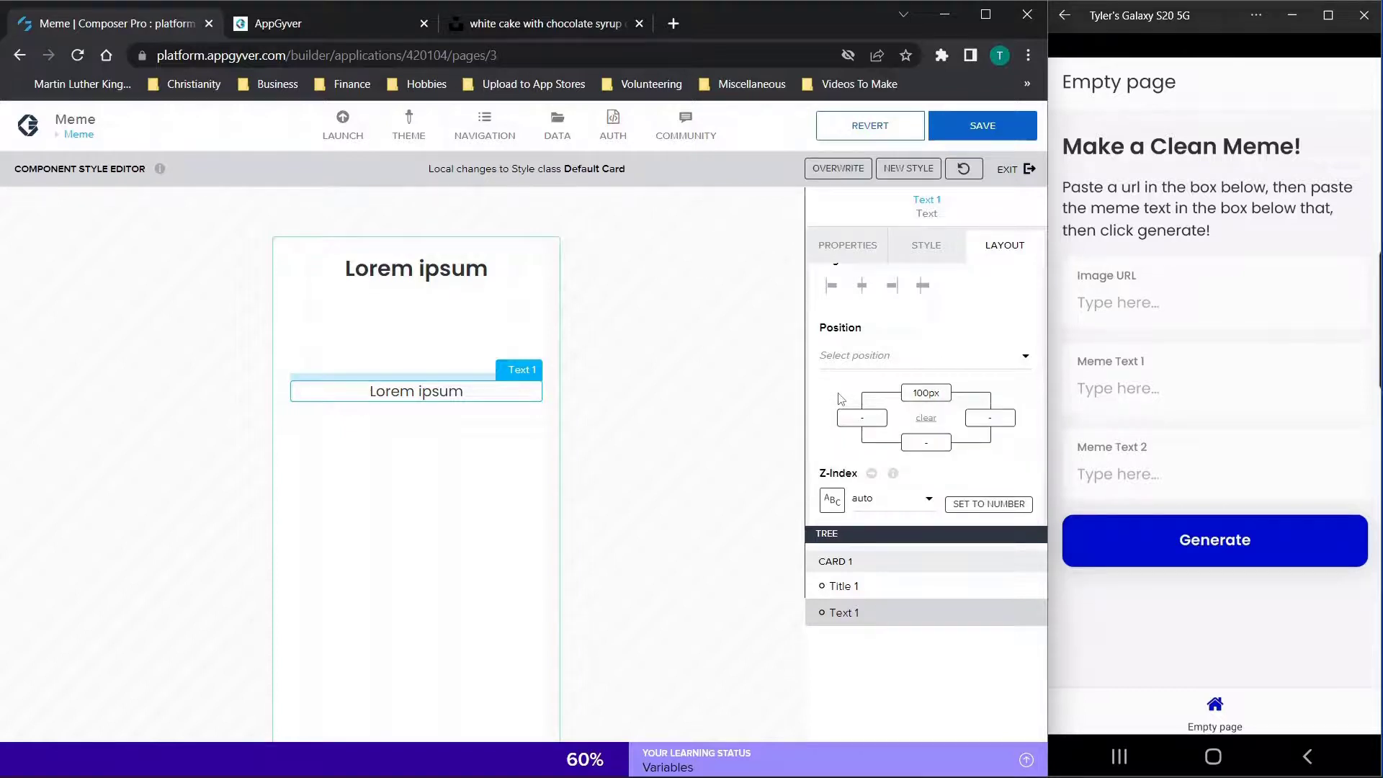
click(982, 125)
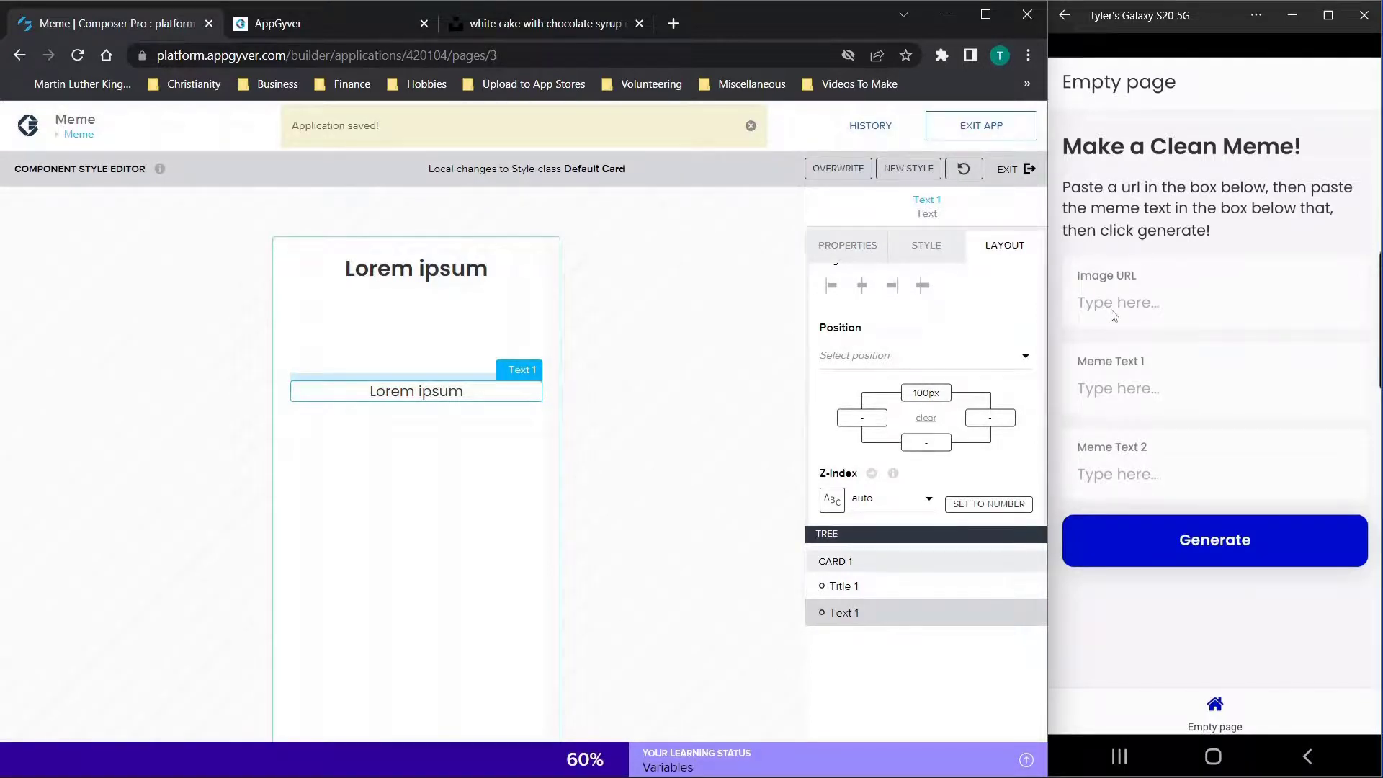
Switch to the Unsplash page with the white chocolate-drip cake photo and copy the photo's image address.
click(504, 23)
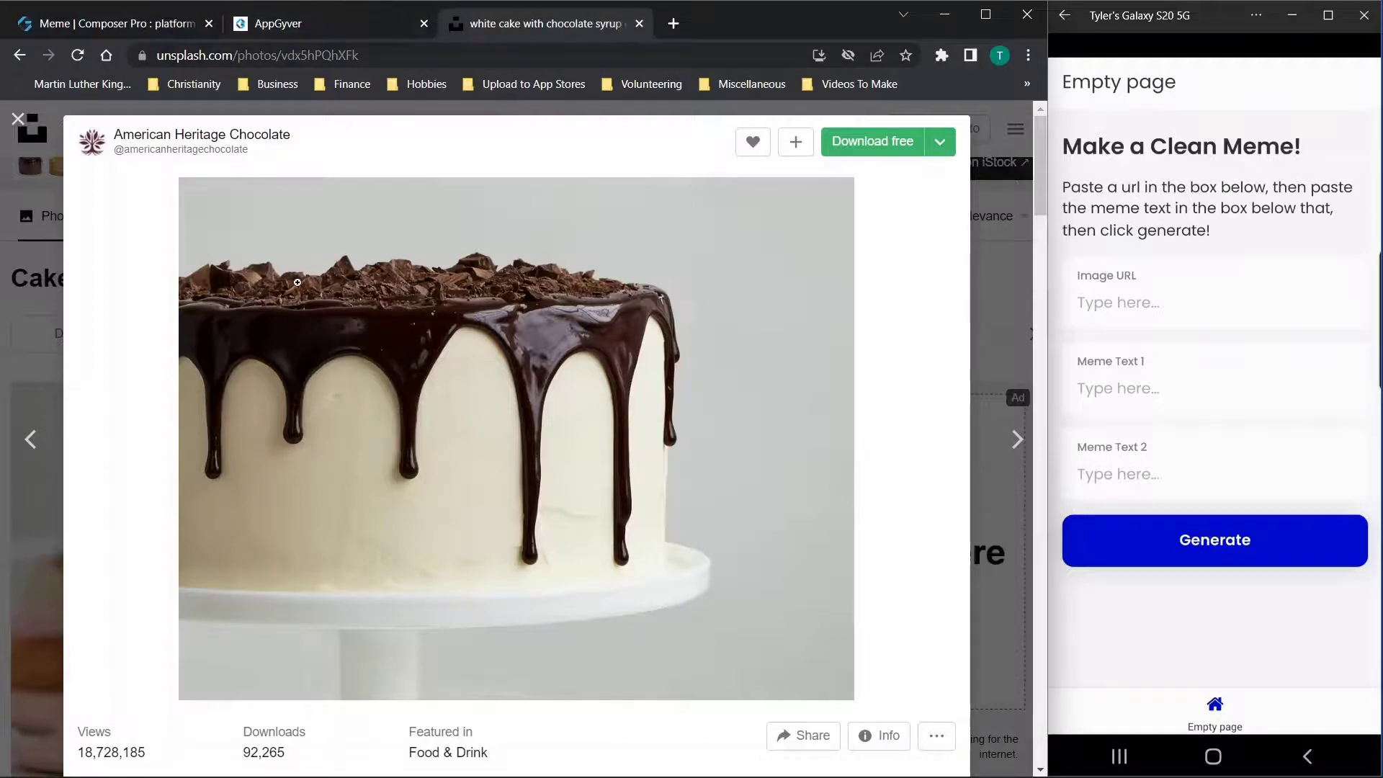
right_click(427, 399)
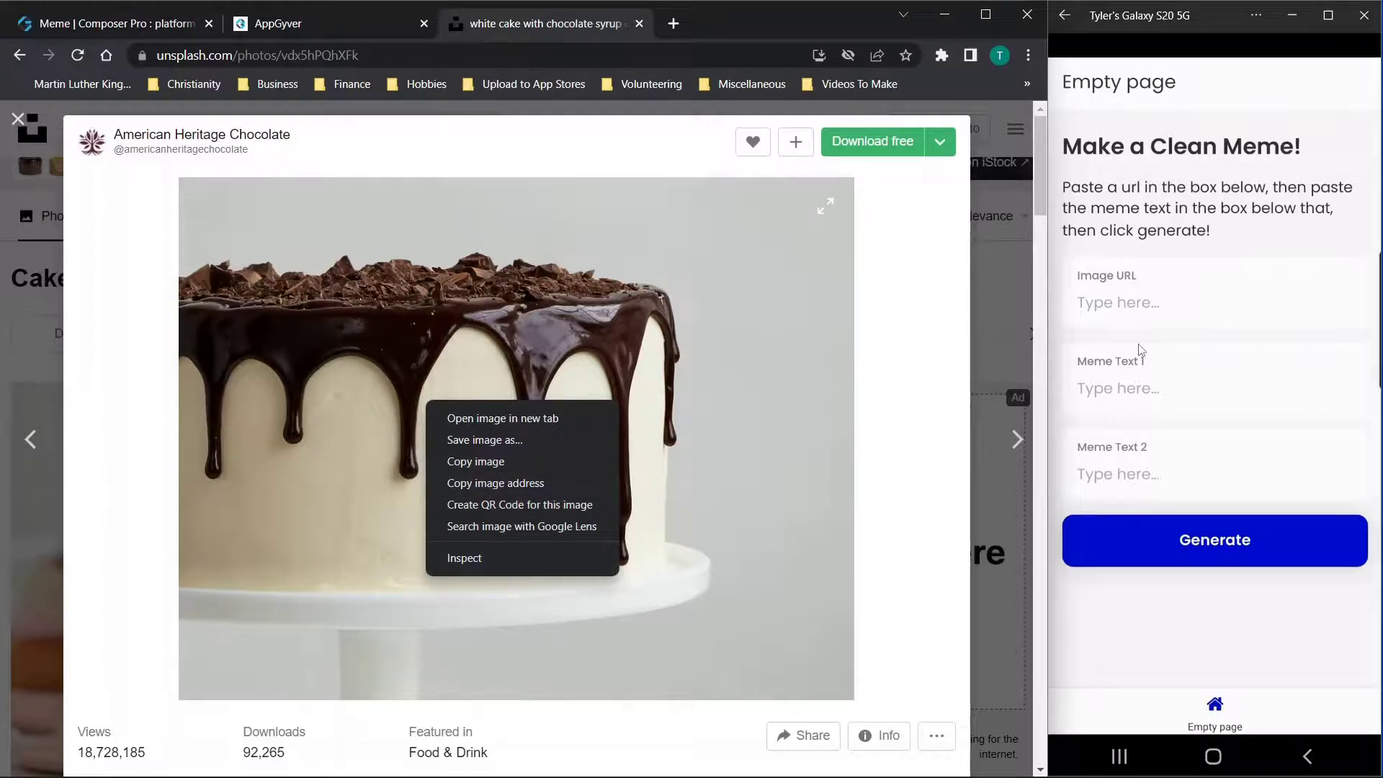
click(561, 320)
click(648, 275)
Paste the copied image address into the Image URL field in the phone preview.
click(1126, 250)
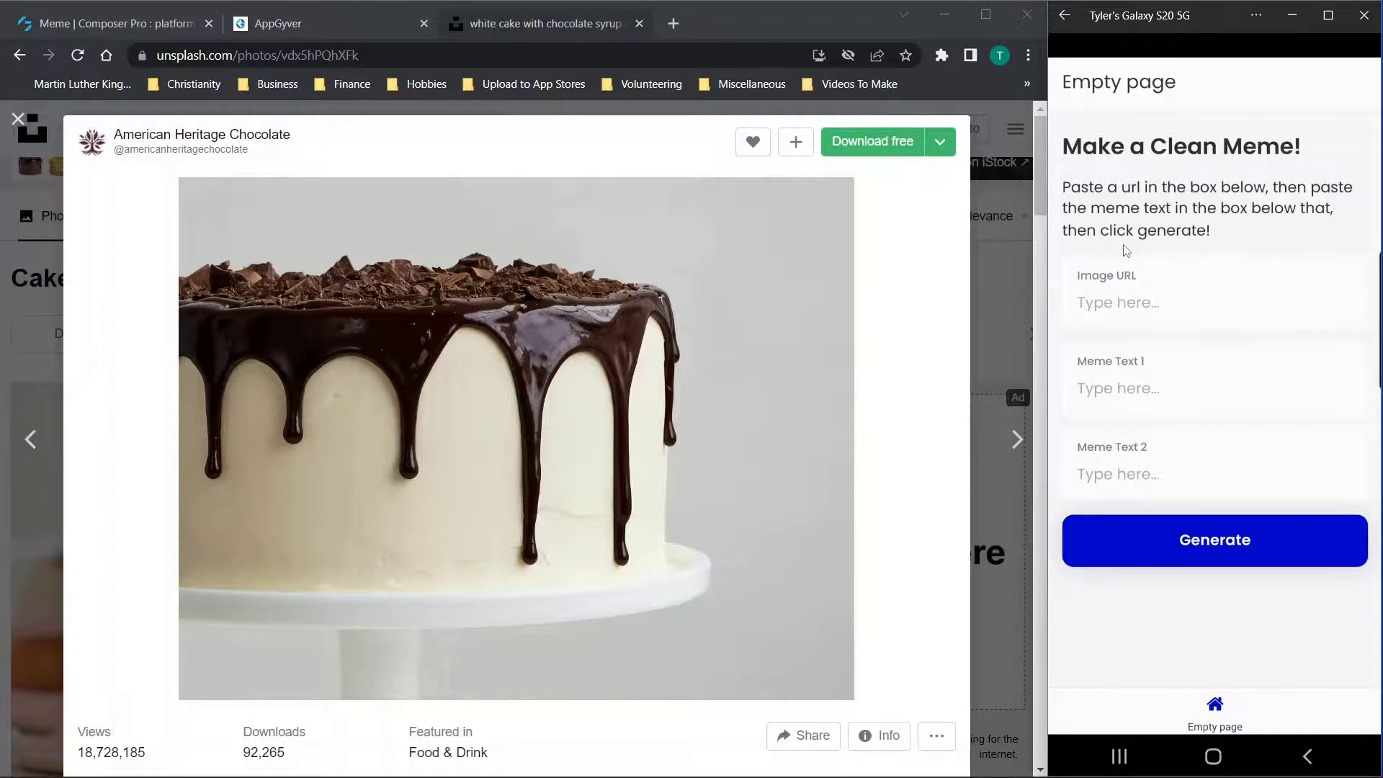
click(1126, 250)
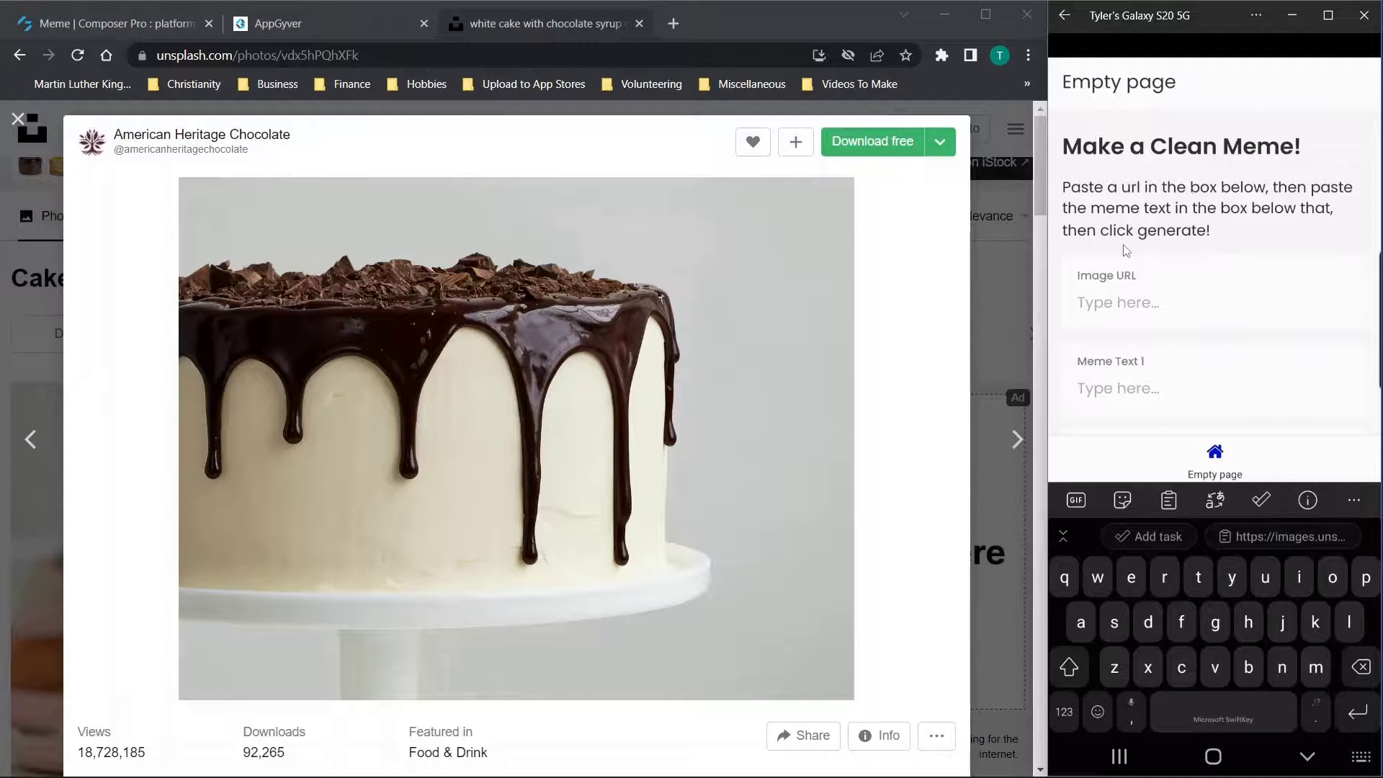
click(1126, 250)
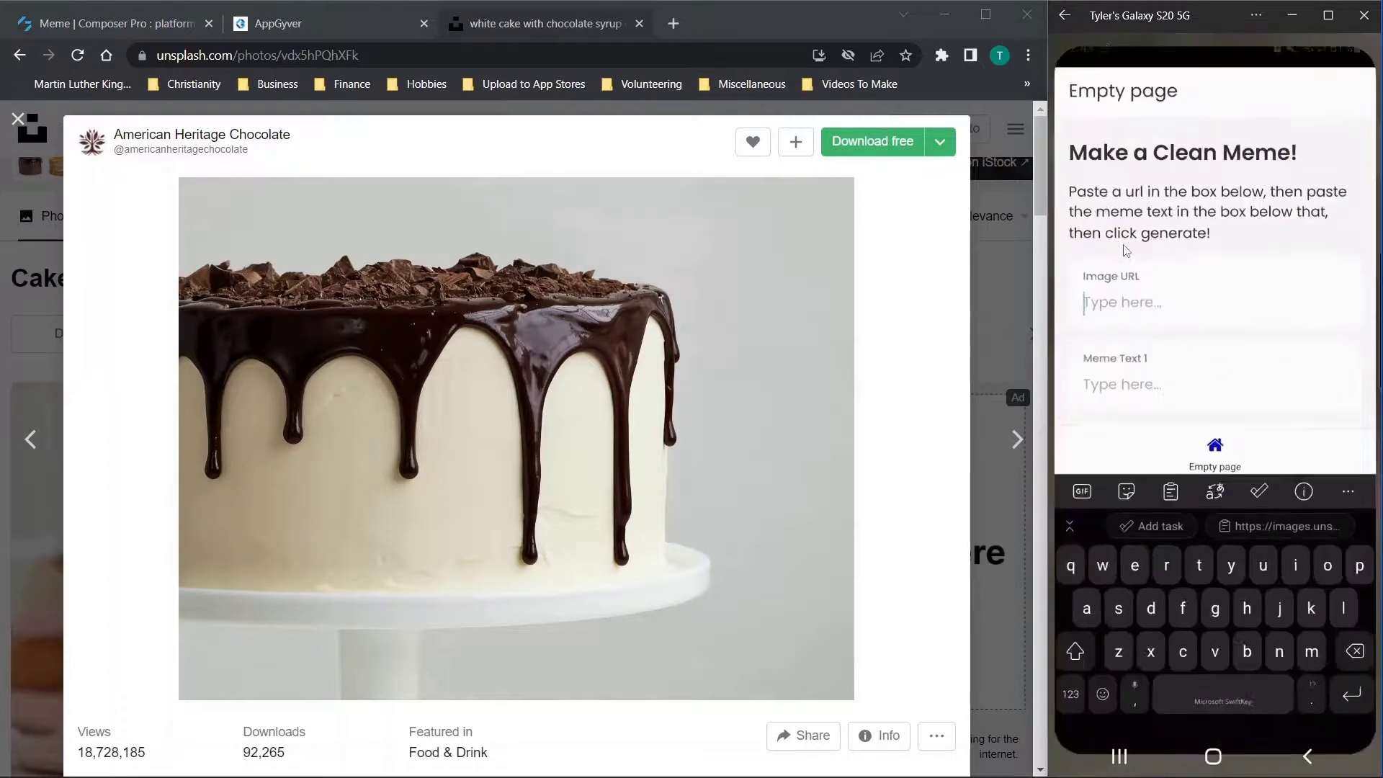
click(1127, 250)
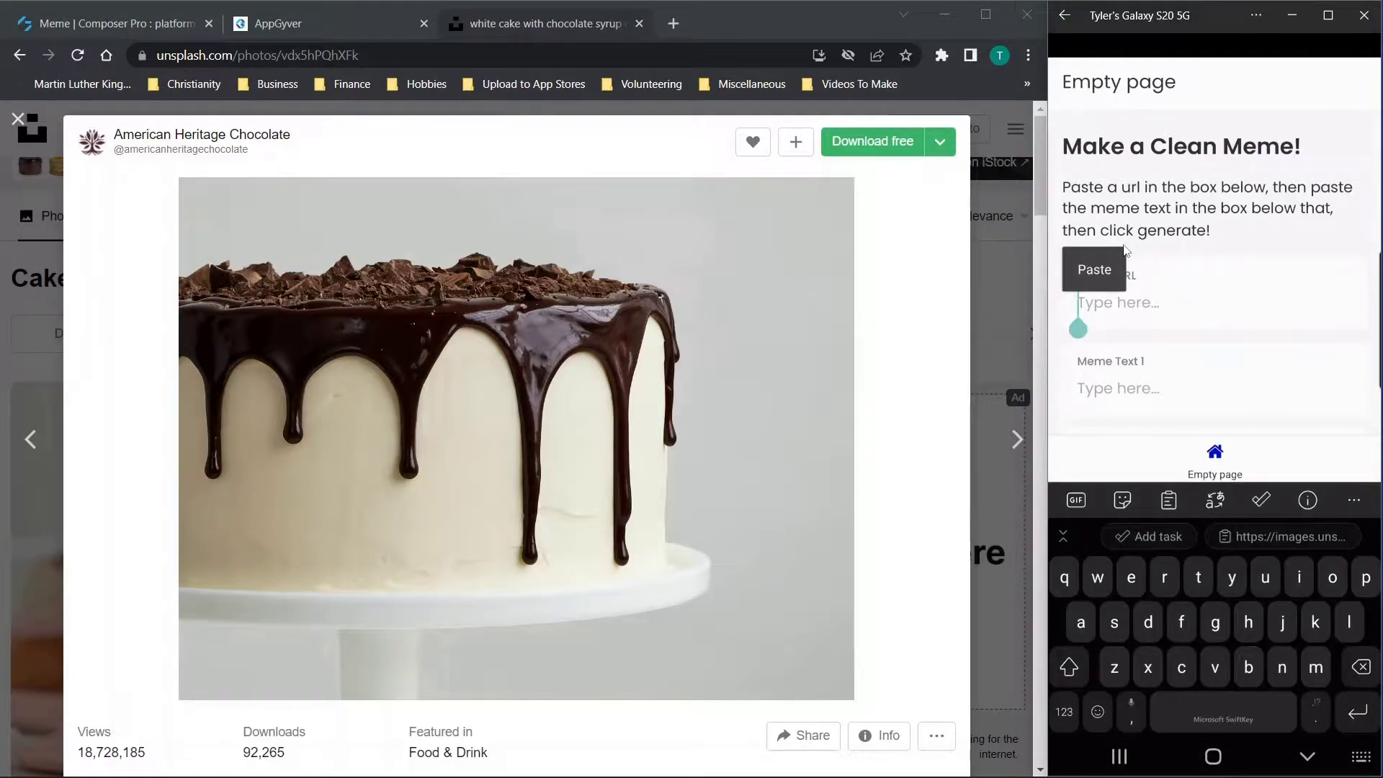
click(1127, 250)
Enter "this is cake" as Meme Text 1 in the phone preview.
key(Tab)
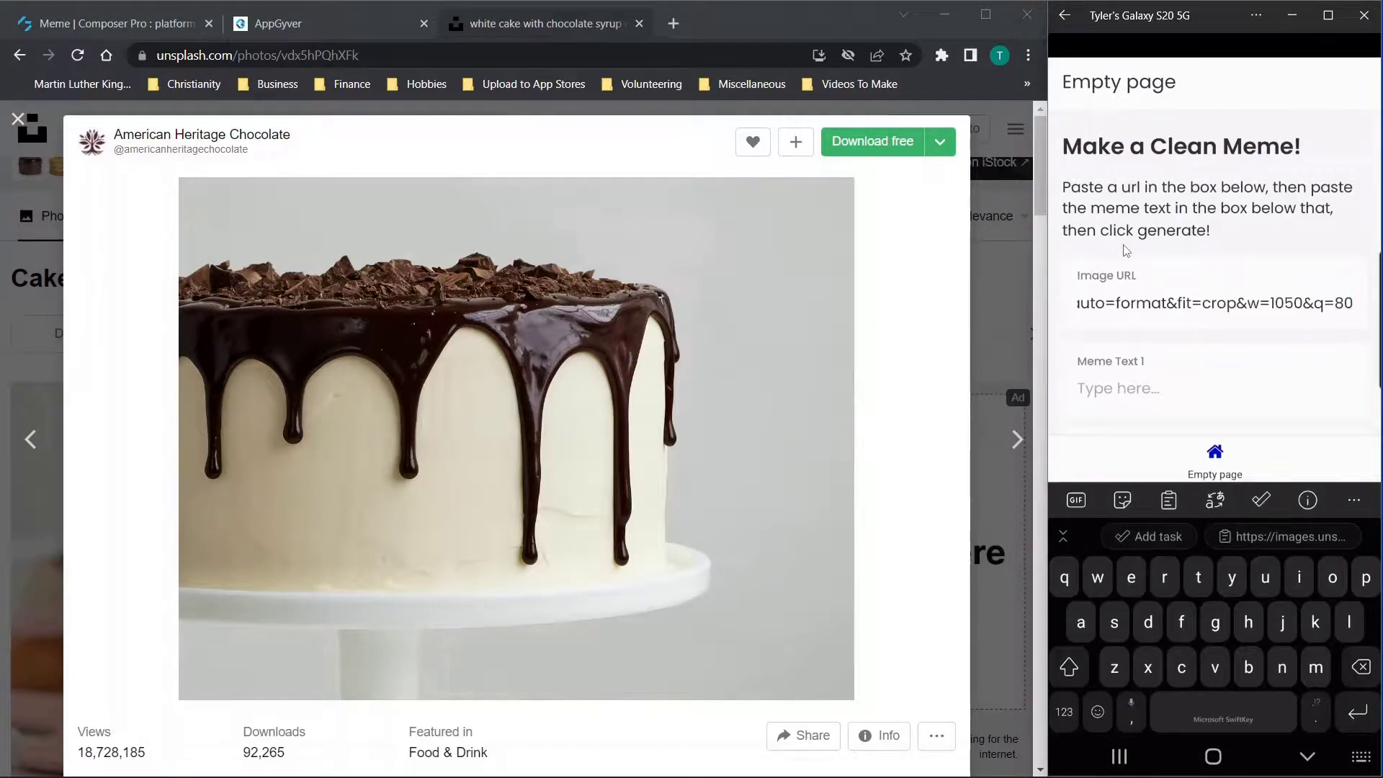
text(this )
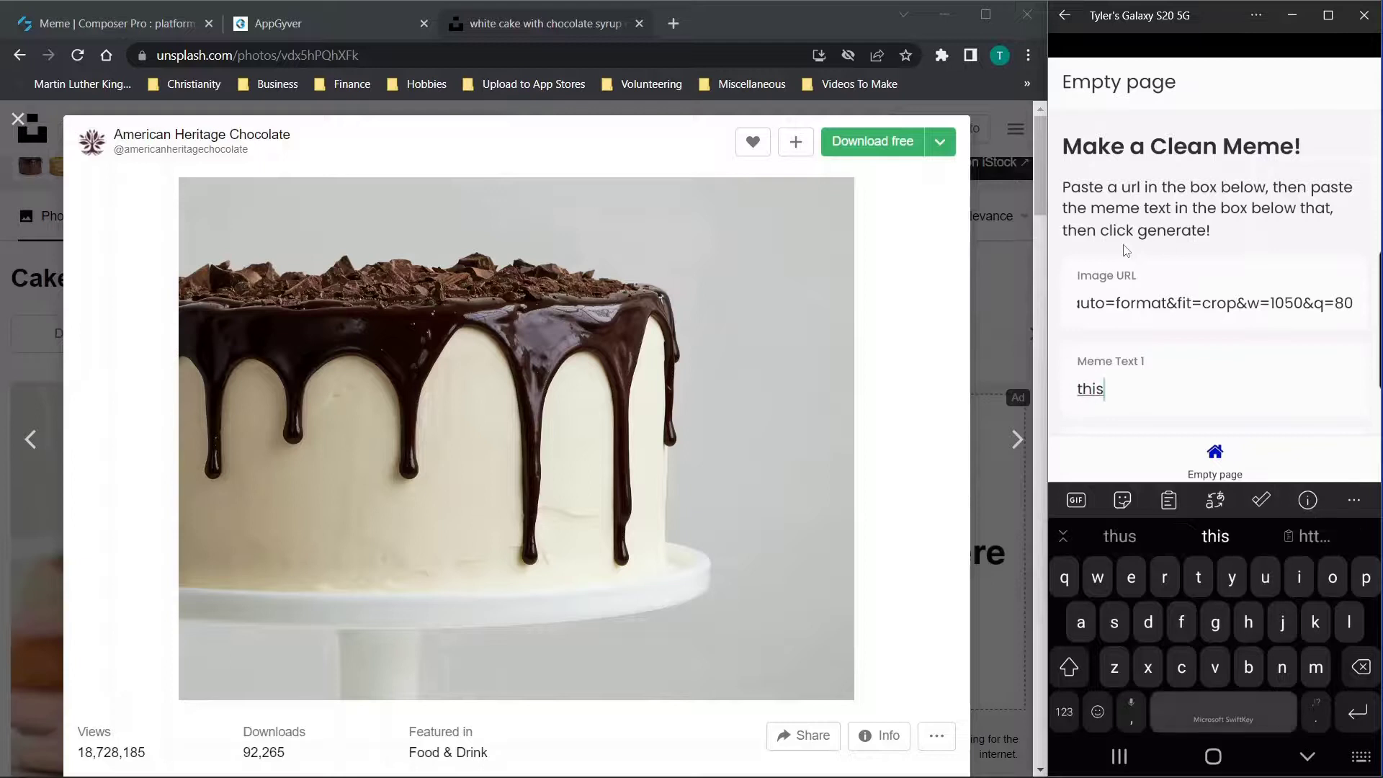
text(is cae)
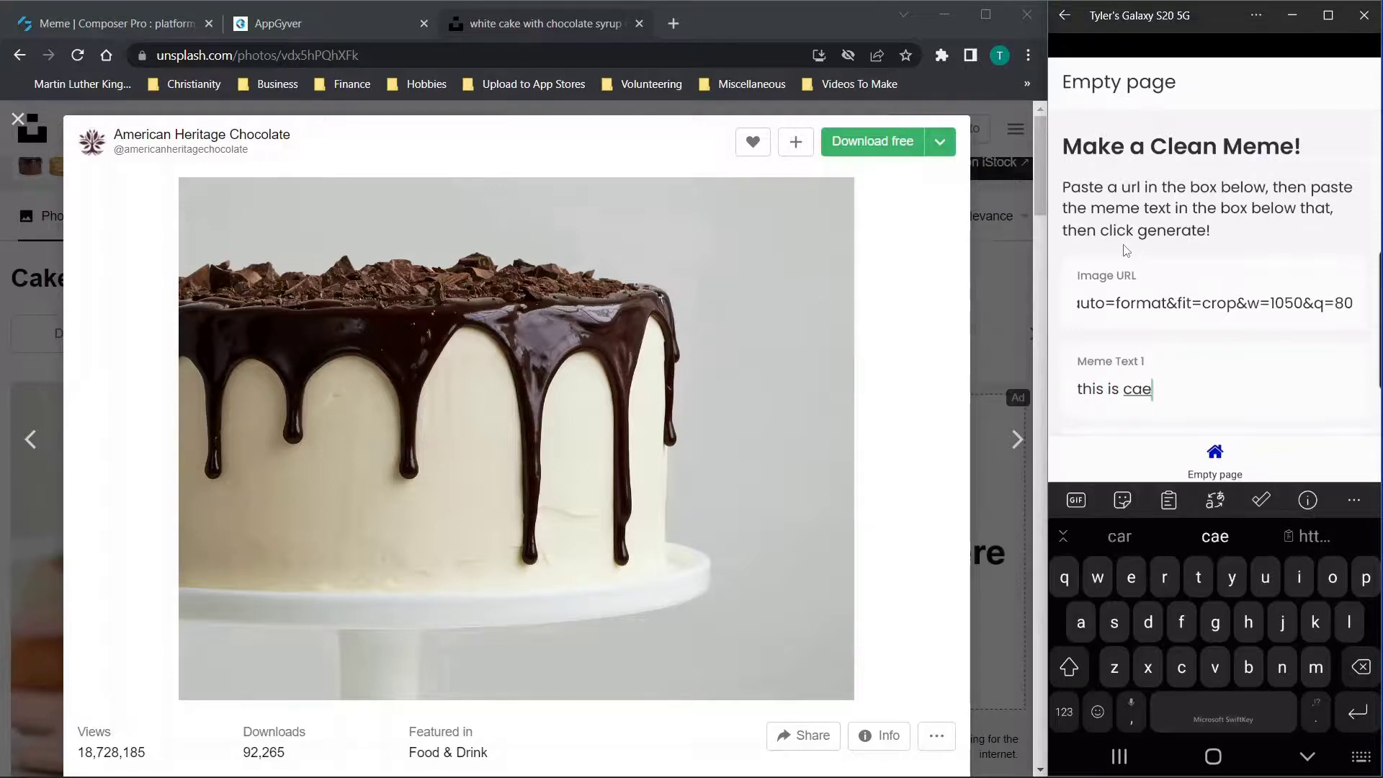
key(Escape)
key(Left)
text(k)
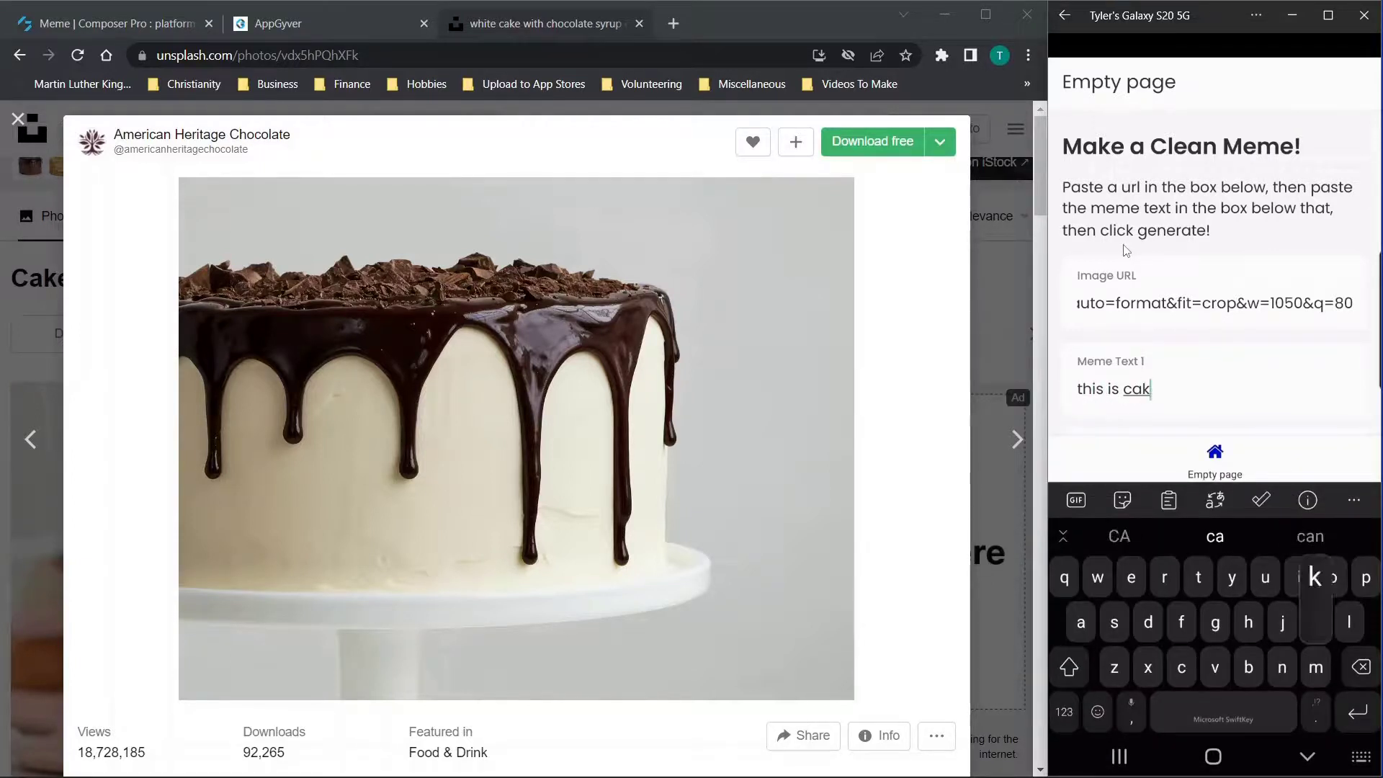
Enter "I like cake" as Meme Text 2 and generate the meme in the phone preview.
key(Tab)
text(I like)
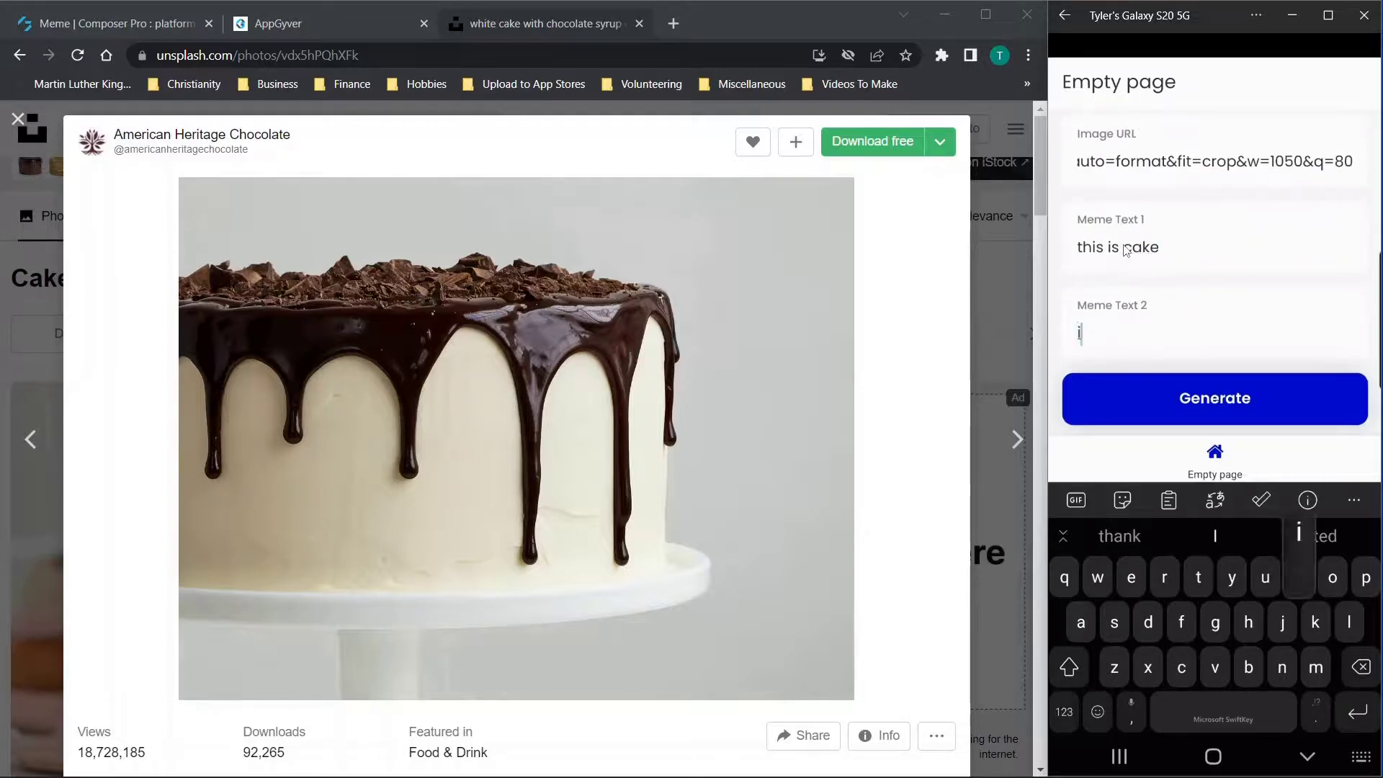
text( cake)
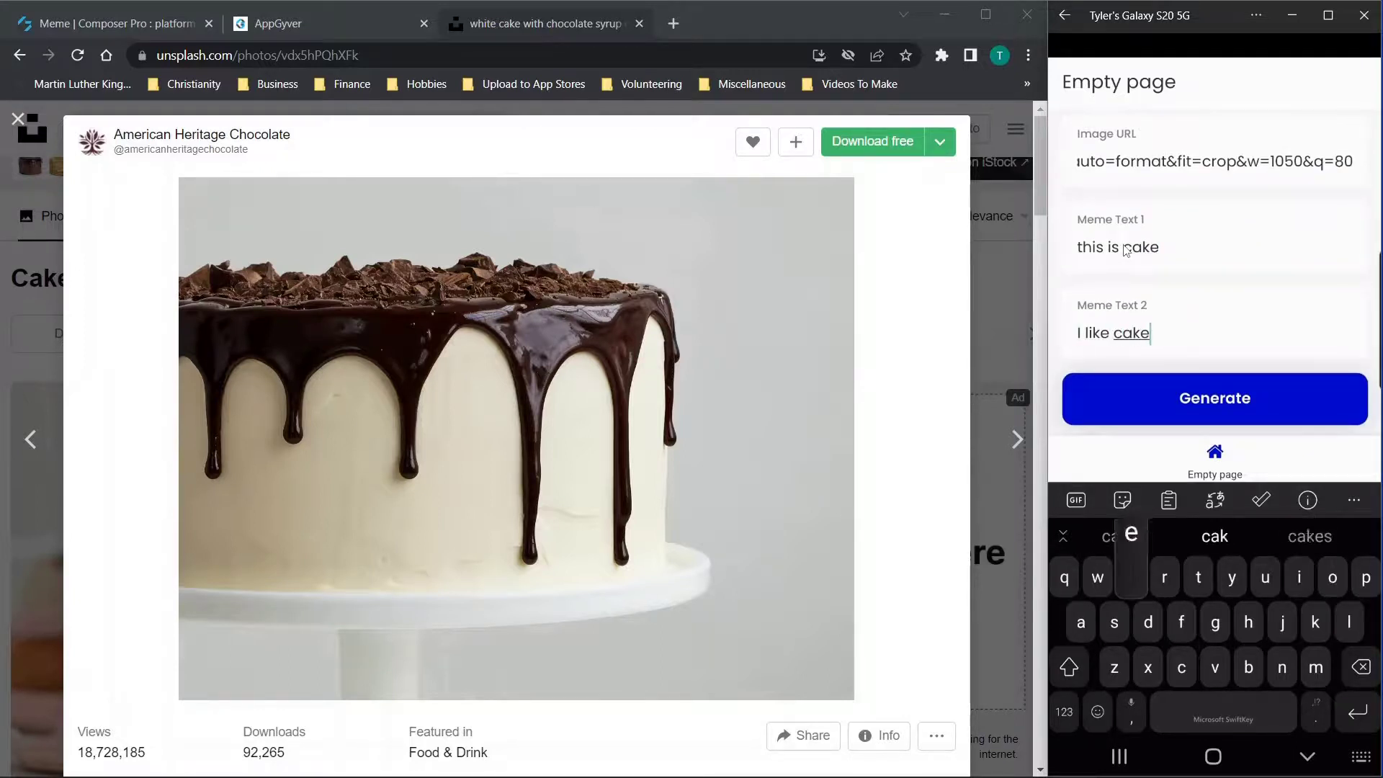
key(Return)
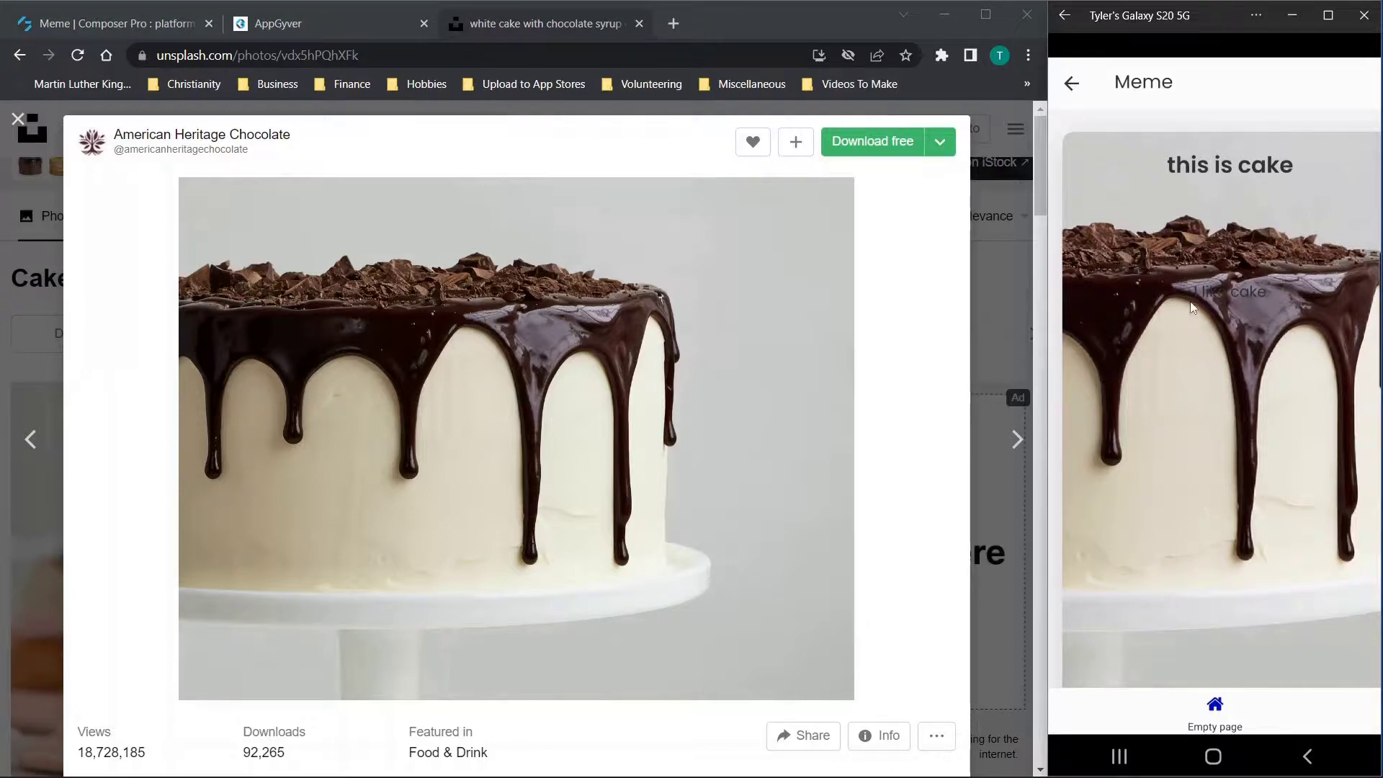
Return to the Composer Pro style editor, apply the Lead Paragraph style class to Text 1, and save the application.
click(369, 24)
click(142, 29)
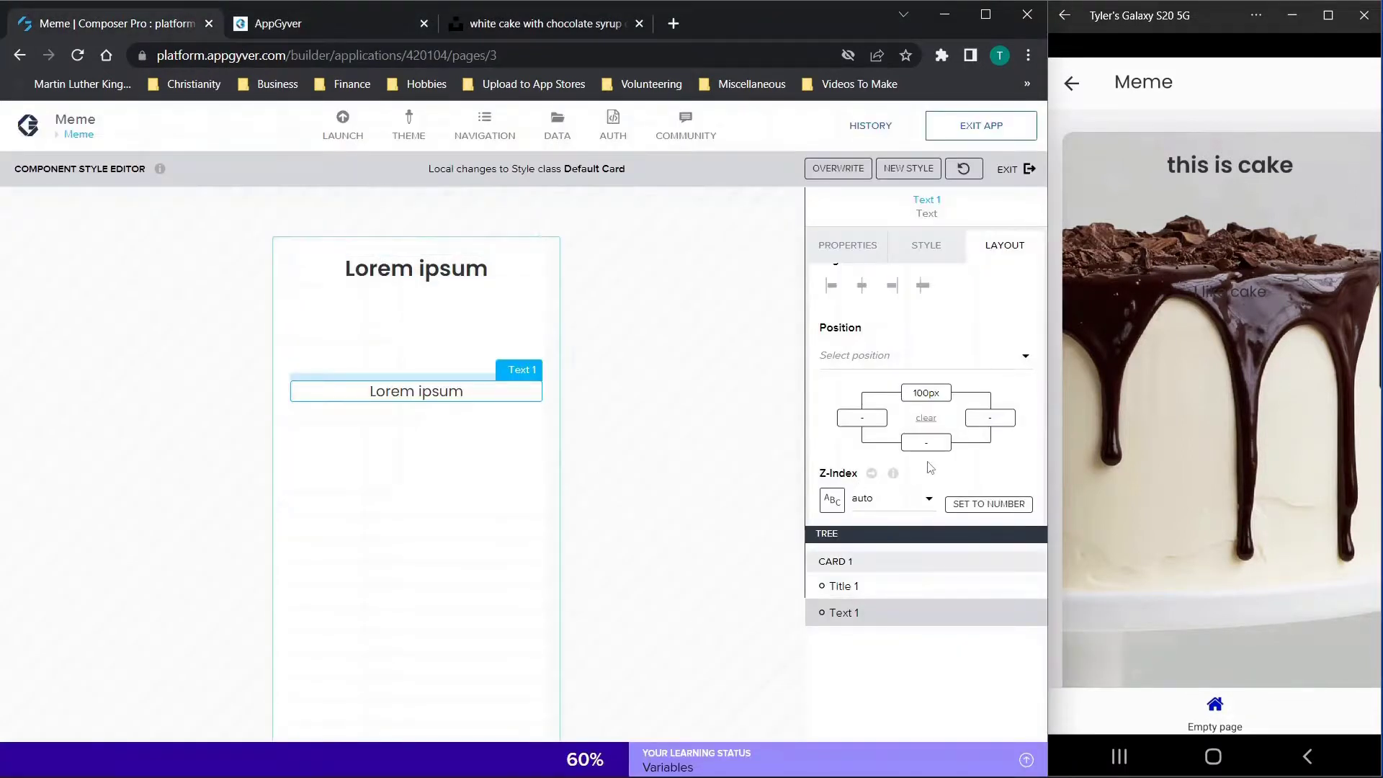
scroll(930, 466, down, 1)
scroll(923, 370, up, 3)
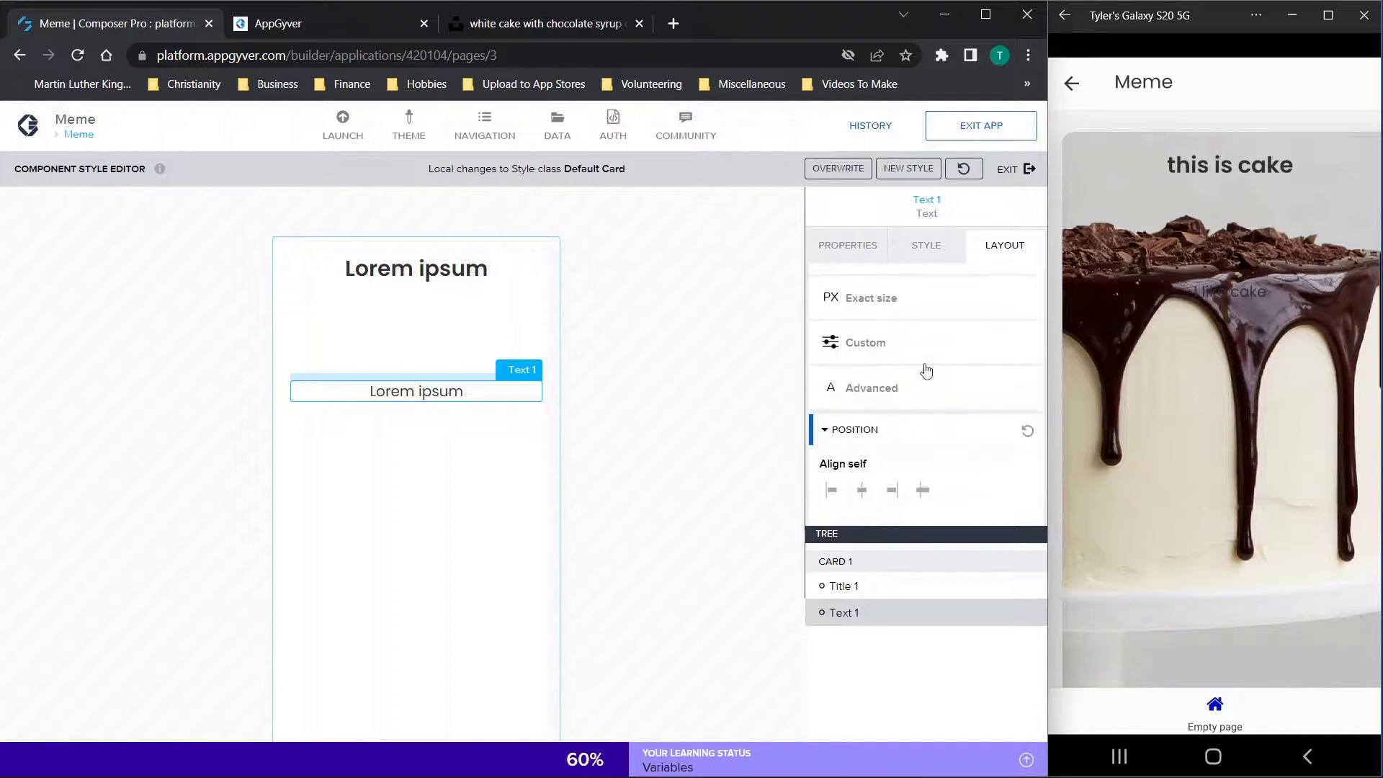
click(908, 254)
scroll(936, 345, down, 3)
click(920, 318)
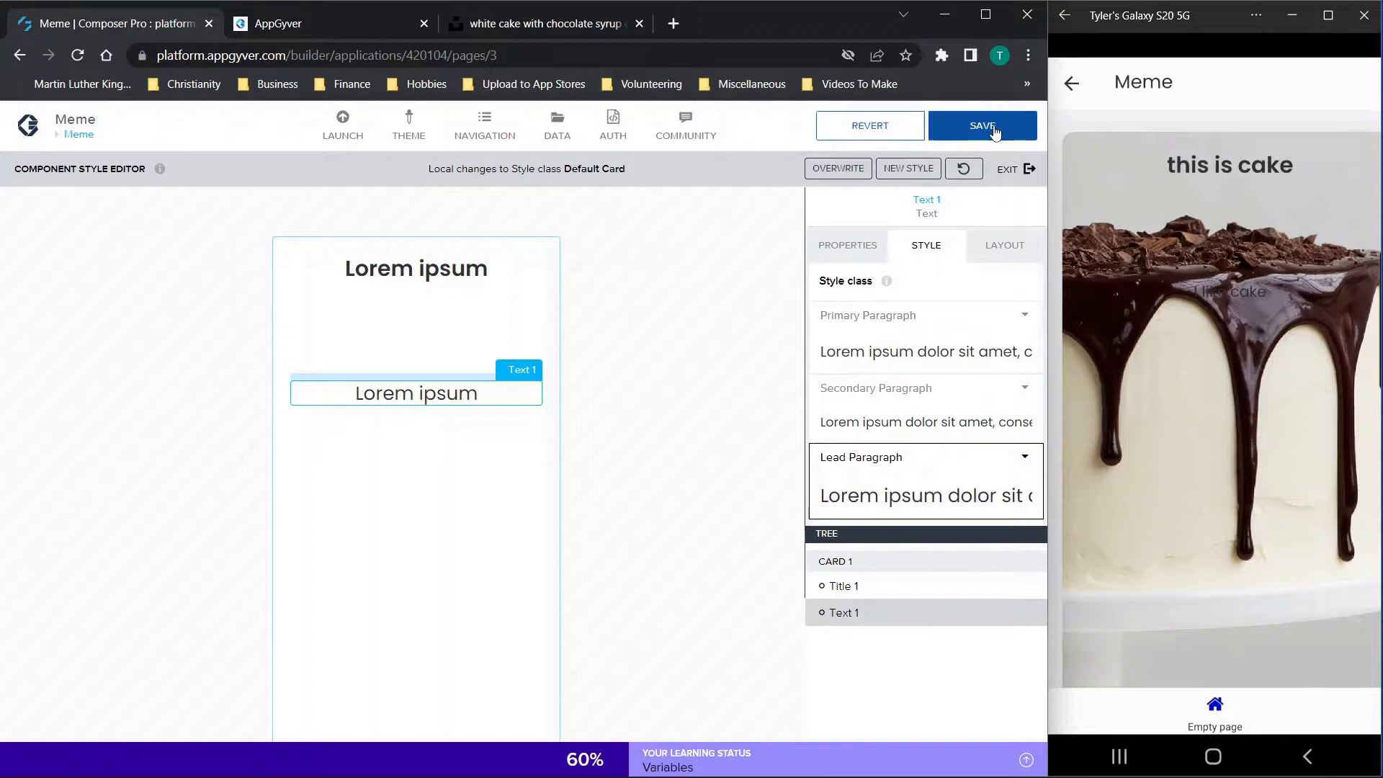
click(994, 131)
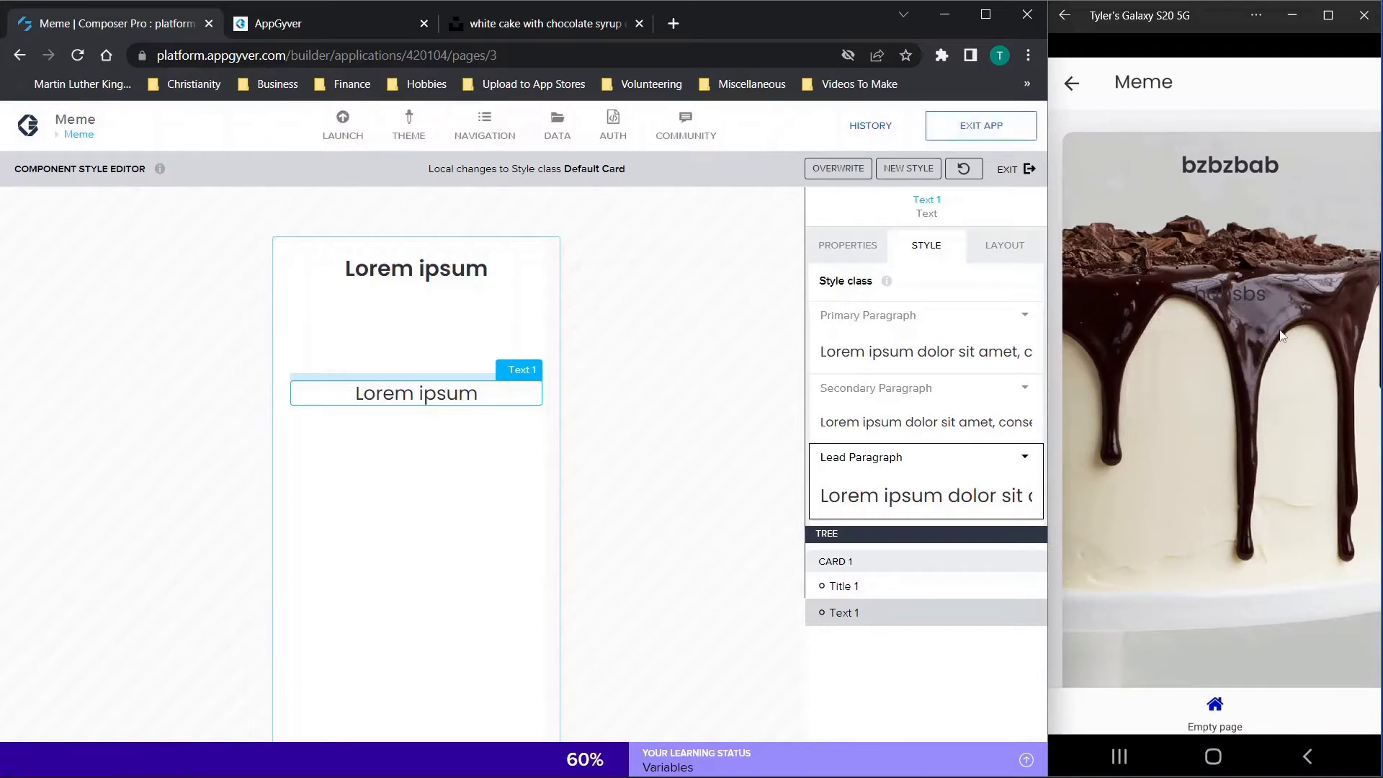
Open Text 1's Lead Paragraph style class for editing.
scroll(875, 318, down, 2)
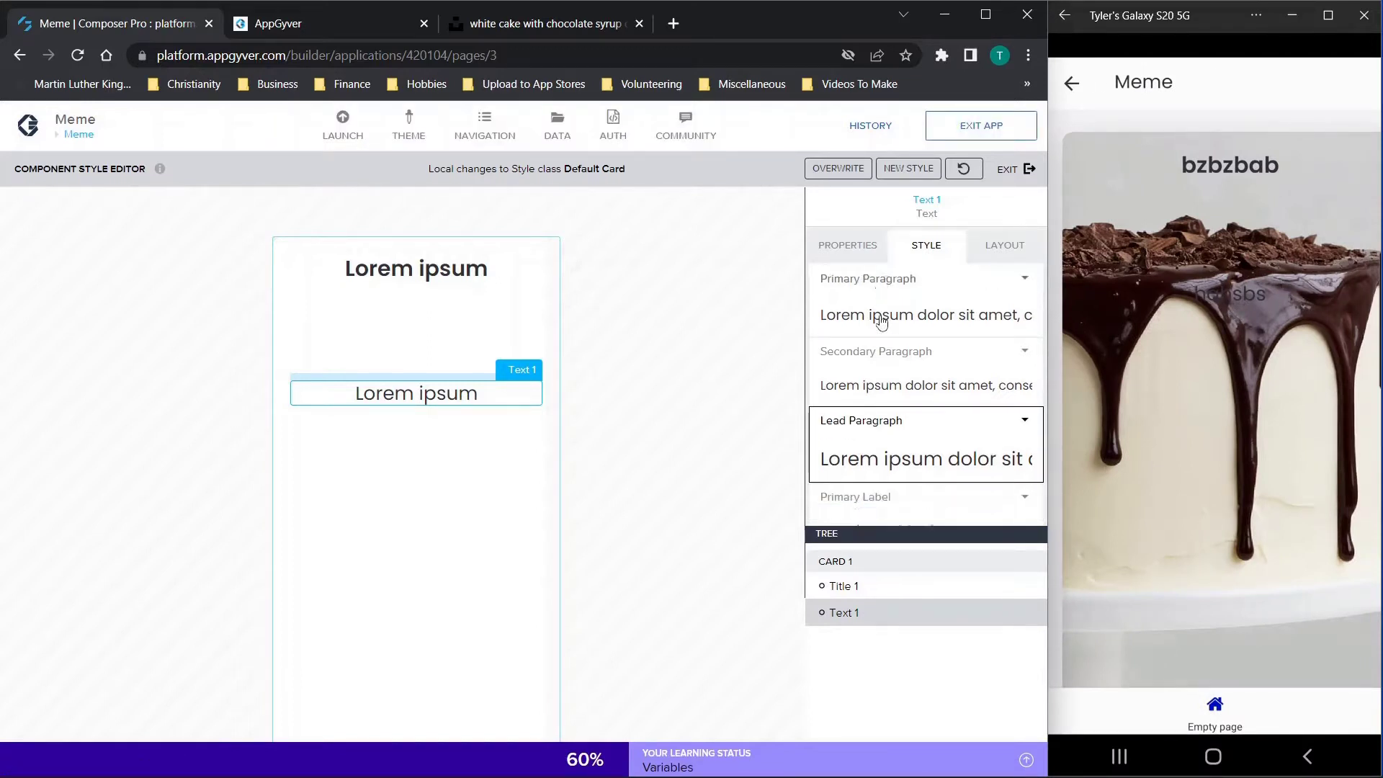
click(1023, 404)
click(912, 424)
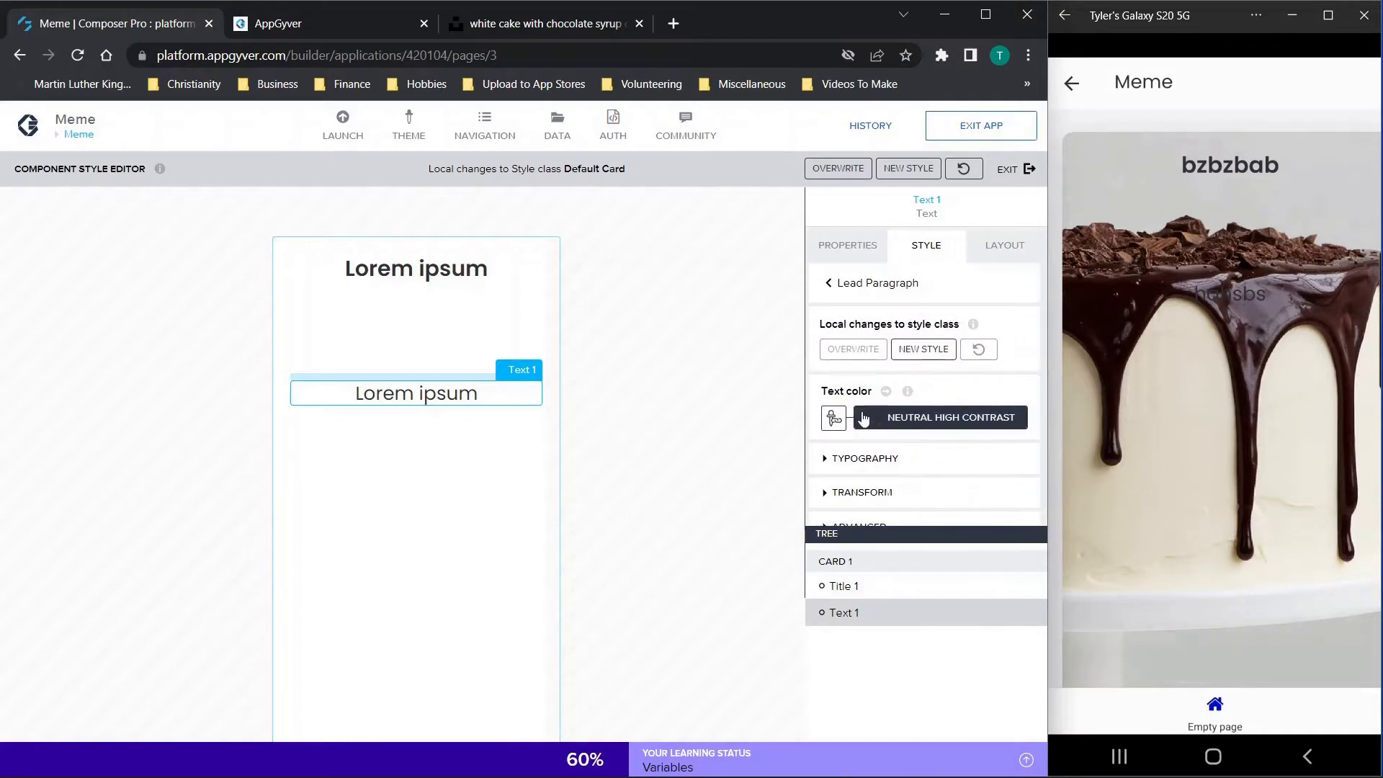